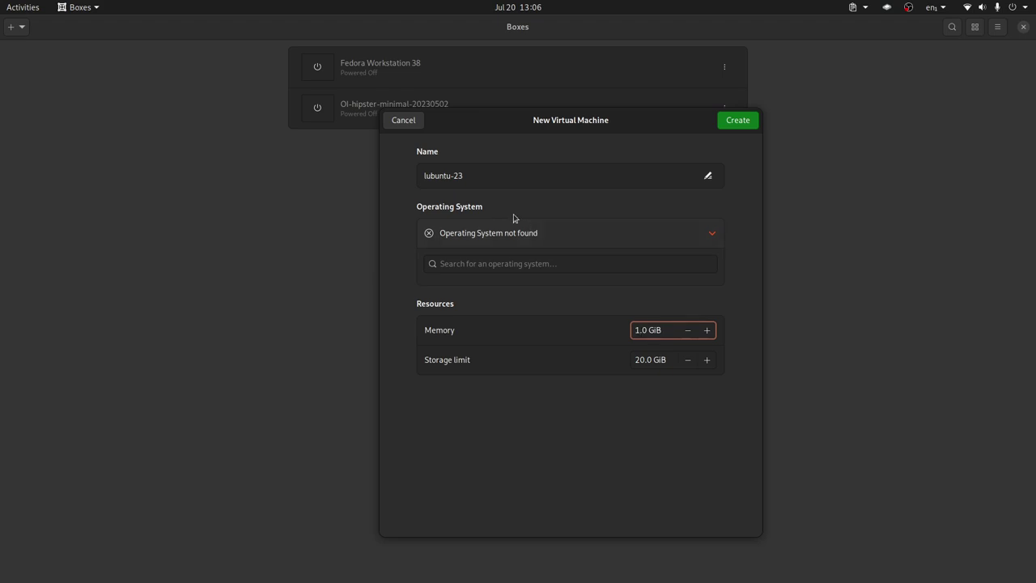
# Create the lubuntu-23 machine and boot its 'Try or Install Lubuntu' GRUB entry
pyautogui.click(746, 123)
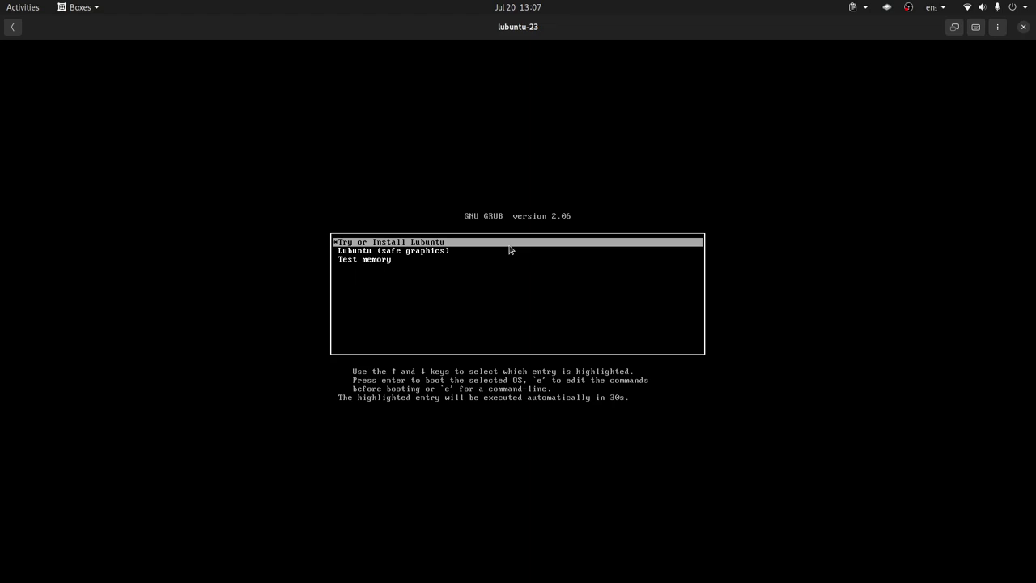
pyautogui.press('Return')
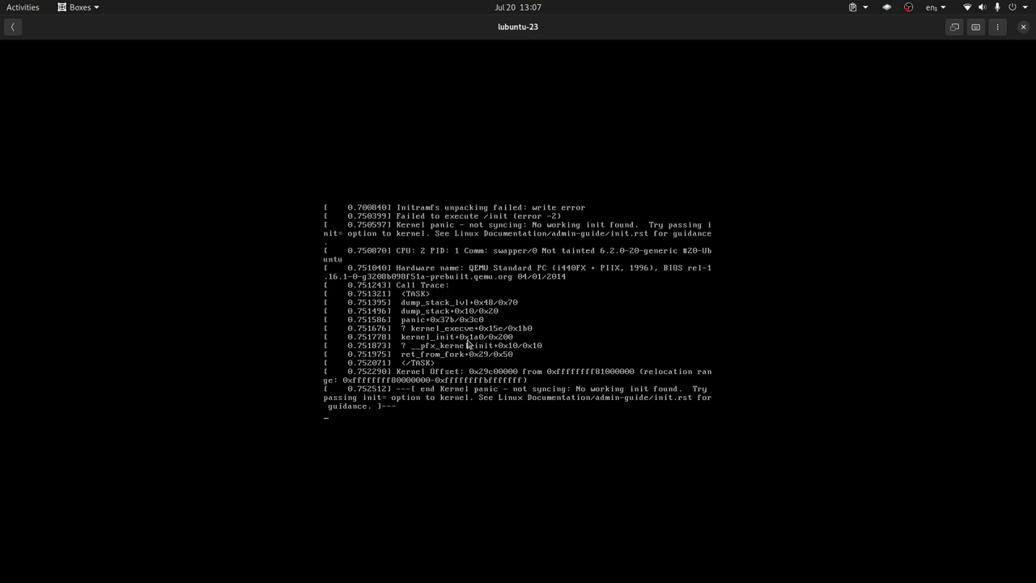
# In lubuntu-23 preferences, raise memory to 2.0 GiB and set CPUs to 1
pyautogui.click(14, 31)
pyautogui.click(724, 149)
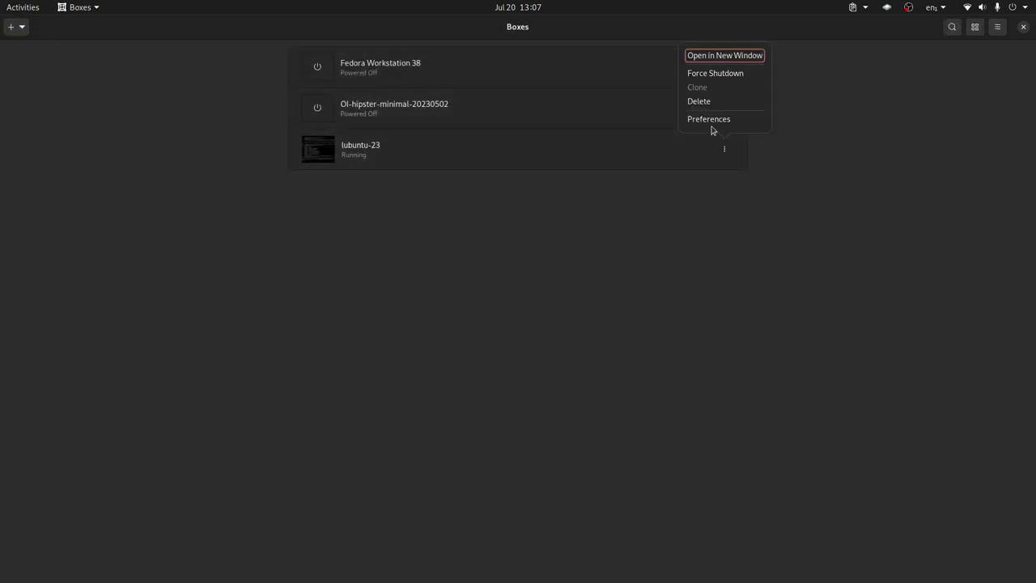
pyautogui.click(716, 122)
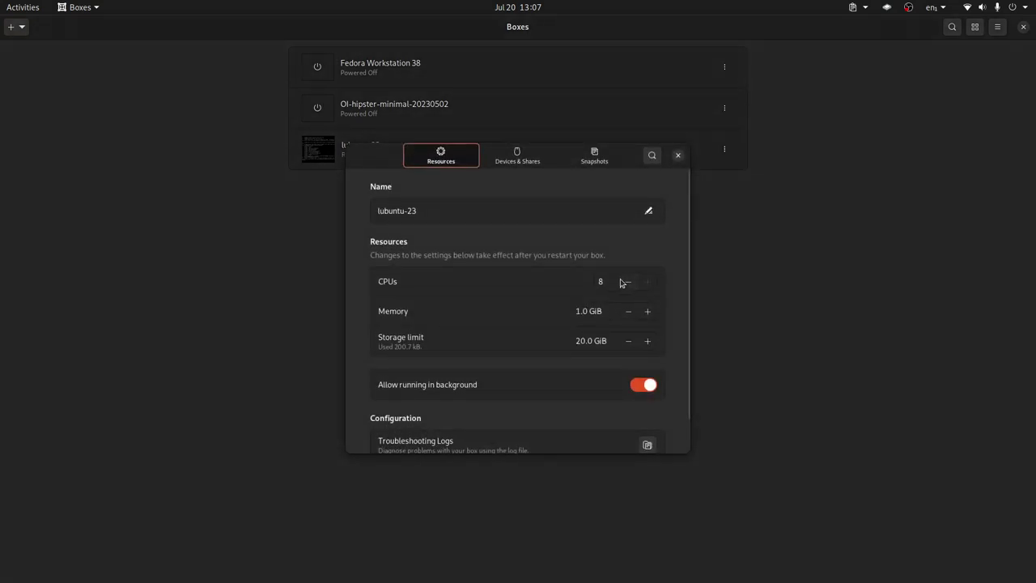
pyautogui.click(647, 312)
pyautogui.click(647, 312)
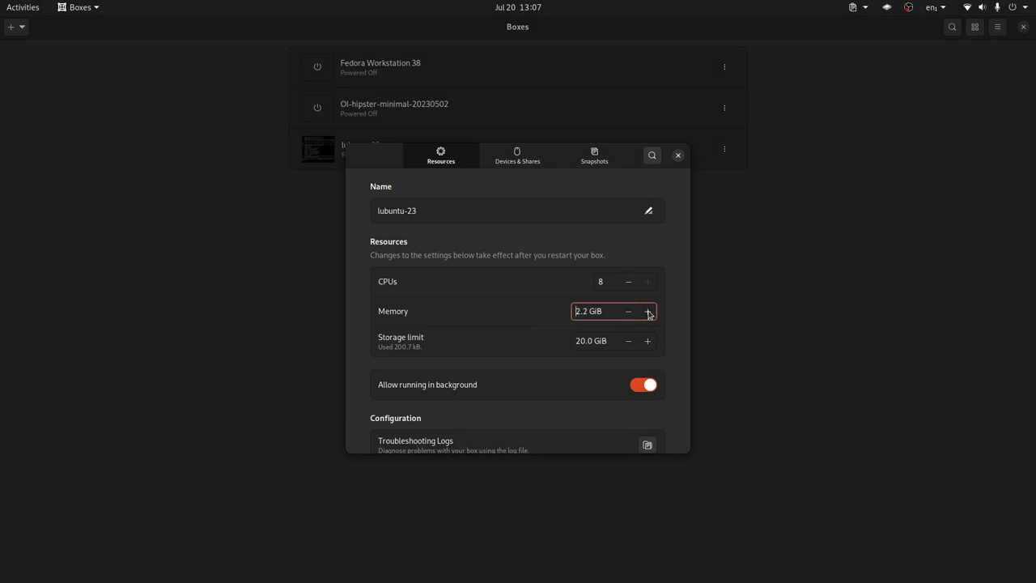
pyautogui.click(648, 312)
pyautogui.click(609, 283)
pyautogui.write('1')
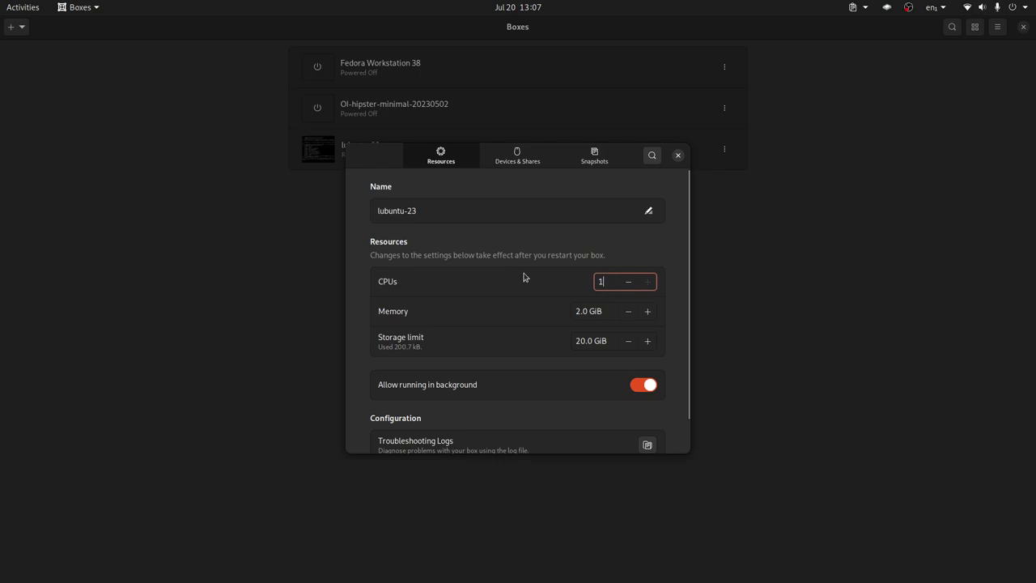
pyautogui.click(678, 156)
# Force lubuntu-23 to shut down, review Devices & Shares, then start the machine again
pyautogui.click(720, 149)
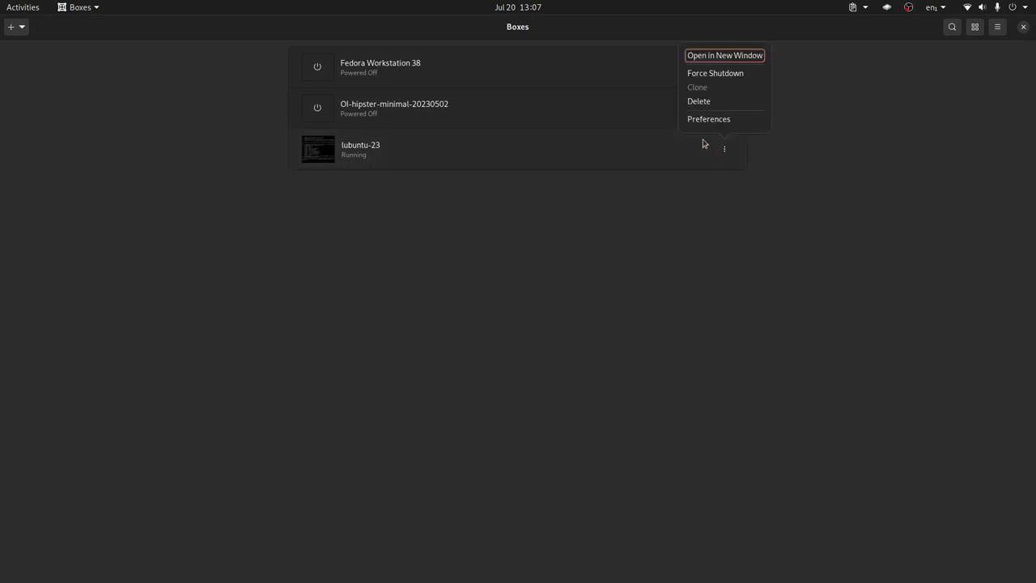
pyautogui.click(720, 75)
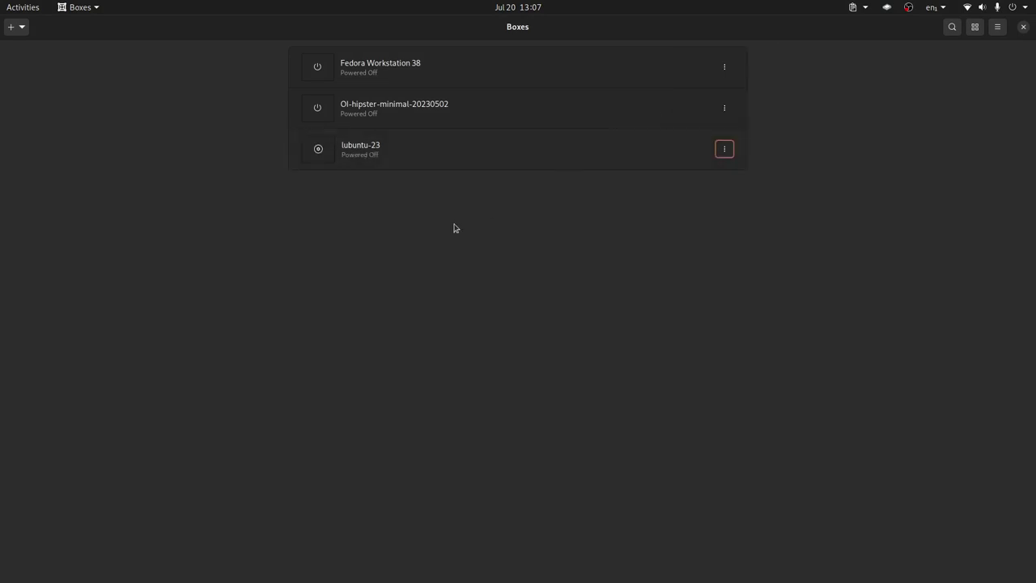
pyautogui.click(720, 152)
pyautogui.click(683, 122)
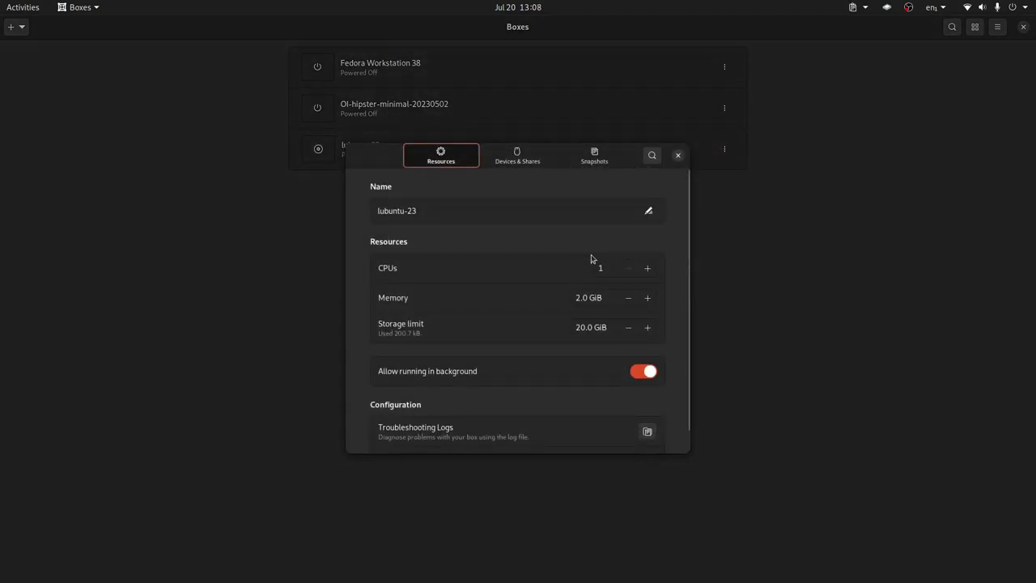
pyautogui.click(514, 158)
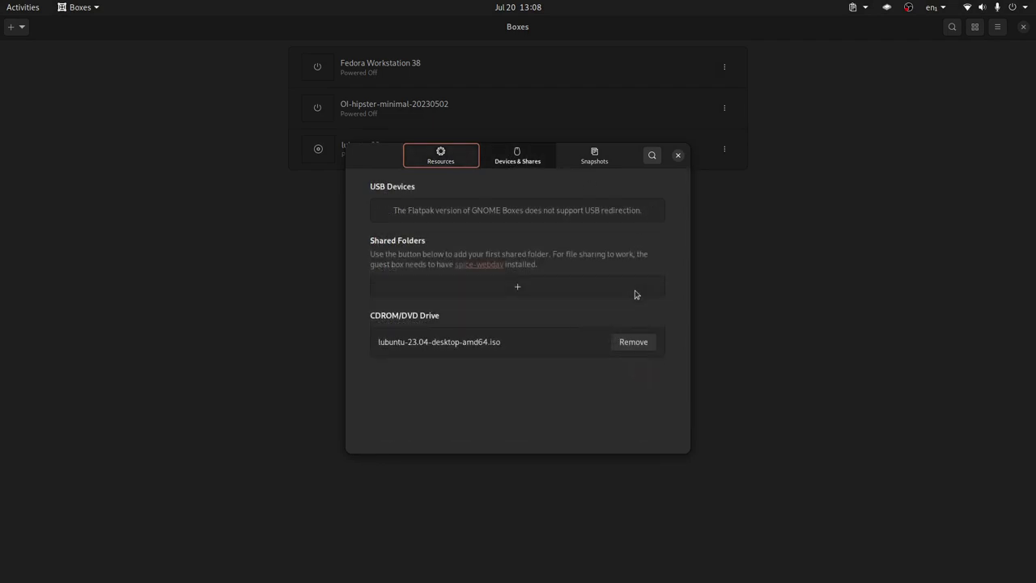
pyautogui.click(449, 158)
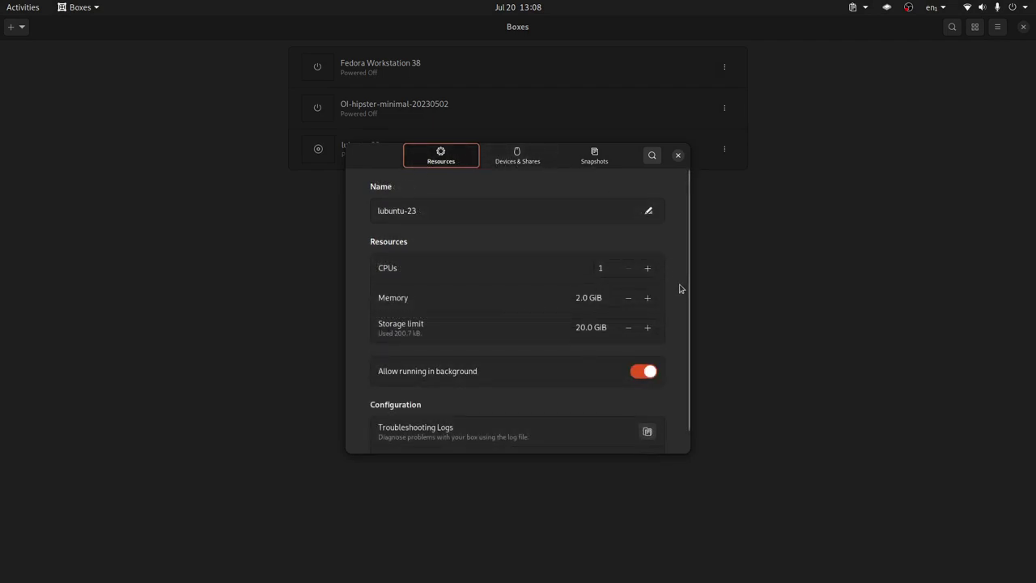
pyautogui.click(677, 154)
pyautogui.click(425, 159)
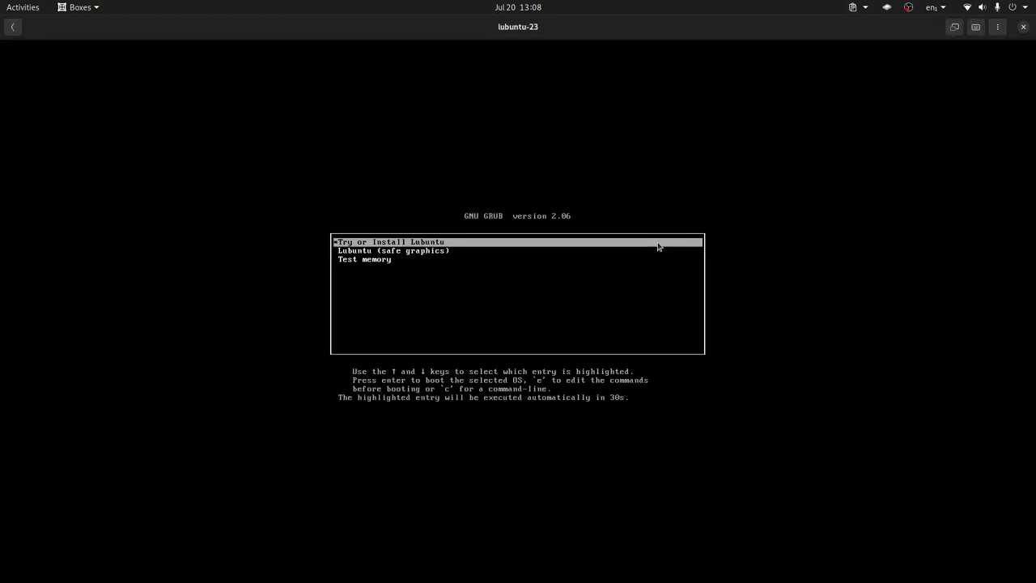
# Boot 'Try or Install Lubuntu' and show the machine display full screen
pyautogui.press('Return')
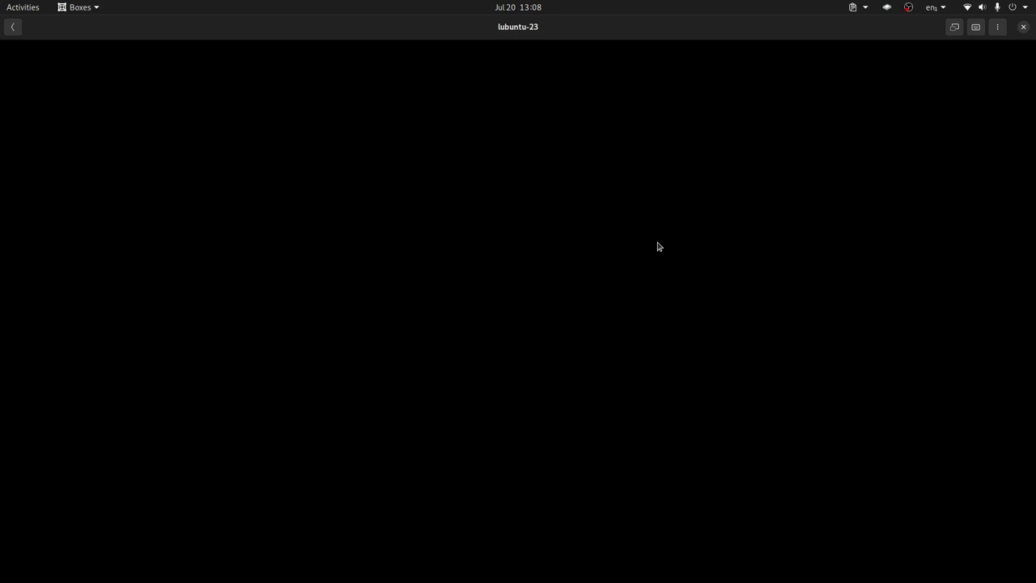
pyautogui.click(956, 29)
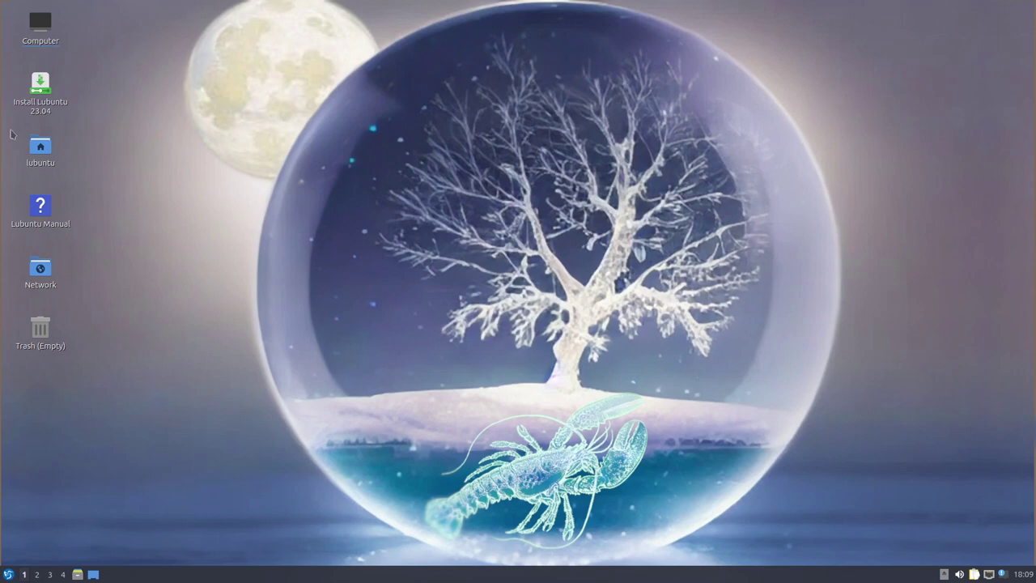
# Launch the Lubuntu installer and switch its language to American English
pyautogui.doubleClick(39, 89)
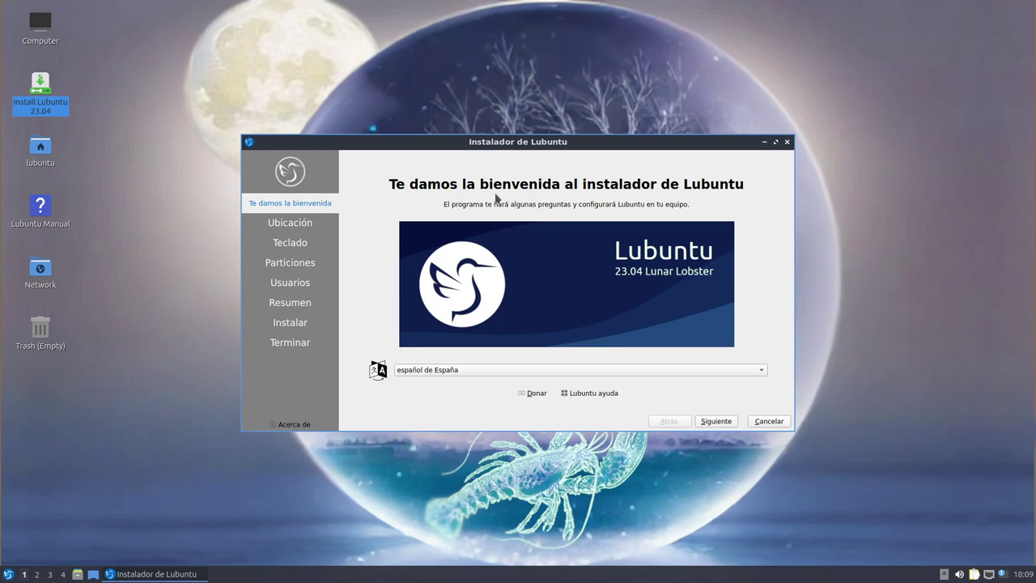
pyautogui.moveTo(521, 144); pyautogui.dragTo(515, 130)
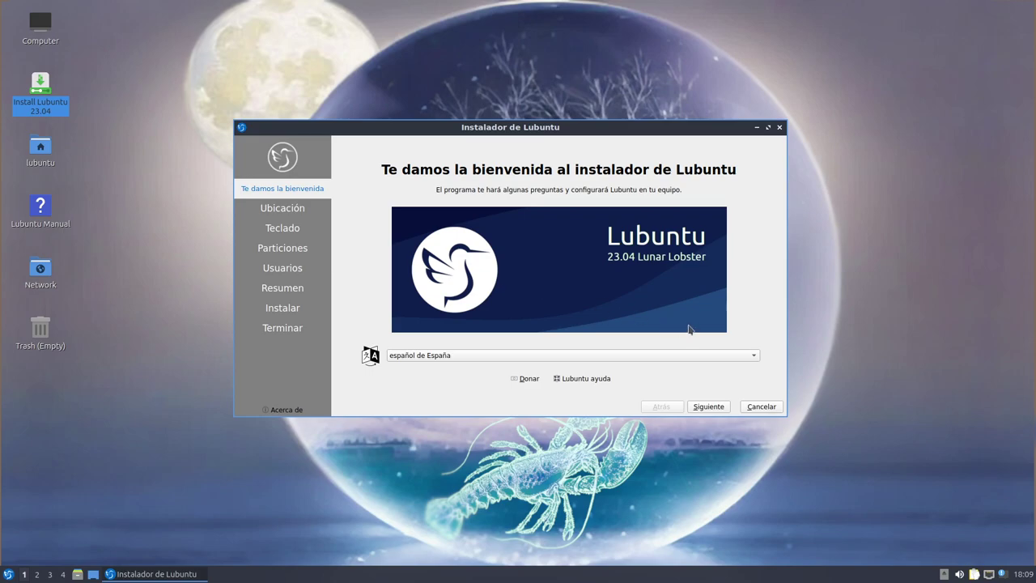
pyautogui.click(571, 356)
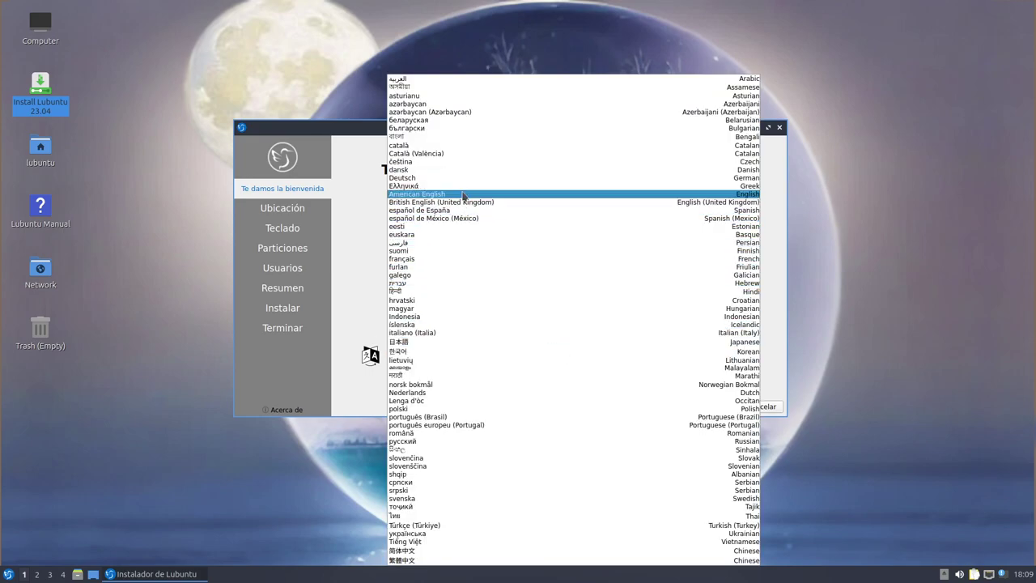
pyautogui.click(465, 194)
# Accept the Guayaquil location and default keyboard layout to reach partitioning
pyautogui.click(709, 406)
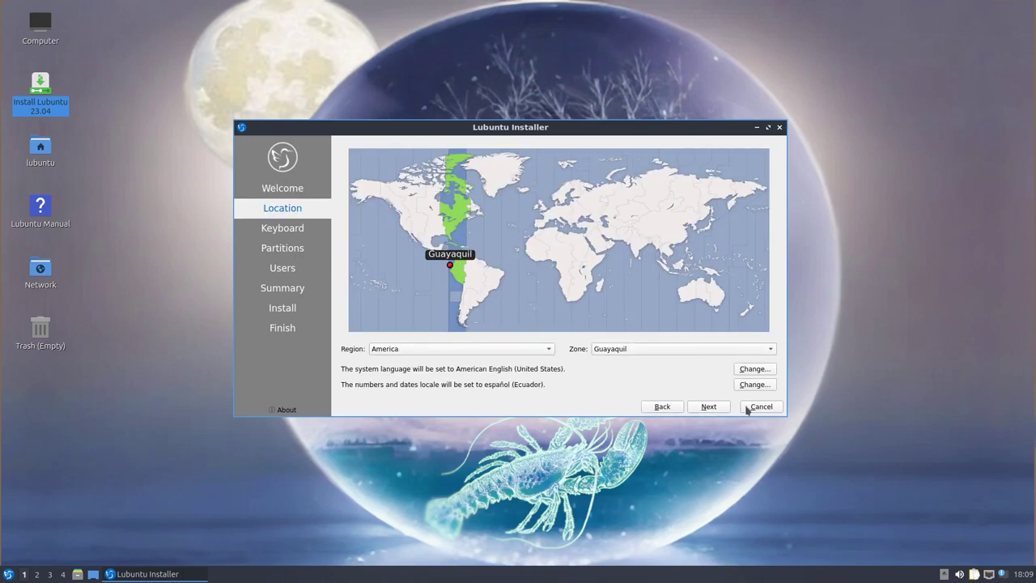
pyautogui.click(708, 406)
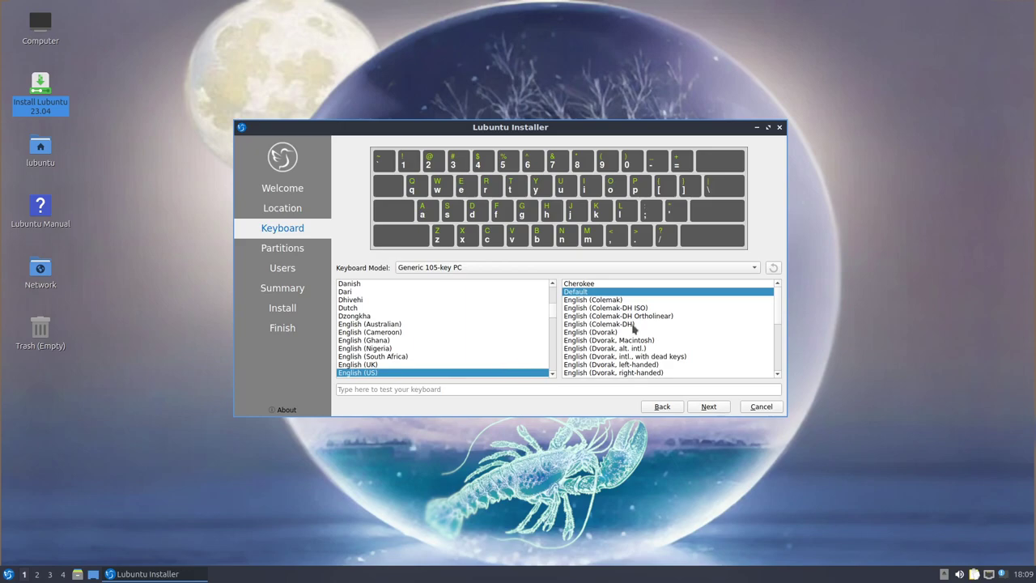
pyautogui.click(708, 406)
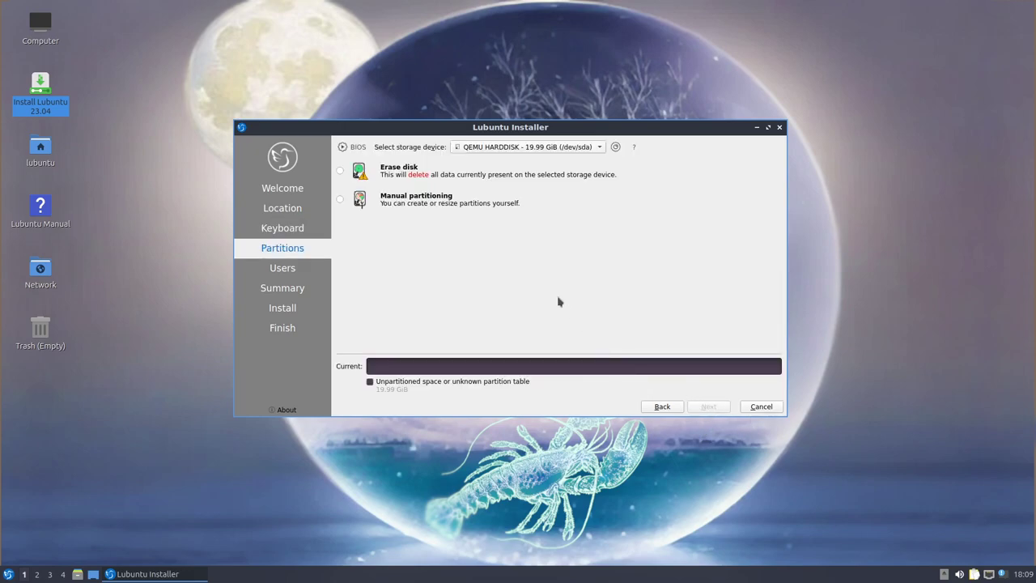
# Select Erase disk and keep the swap option on 'Swap to file'
pyautogui.click(341, 171)
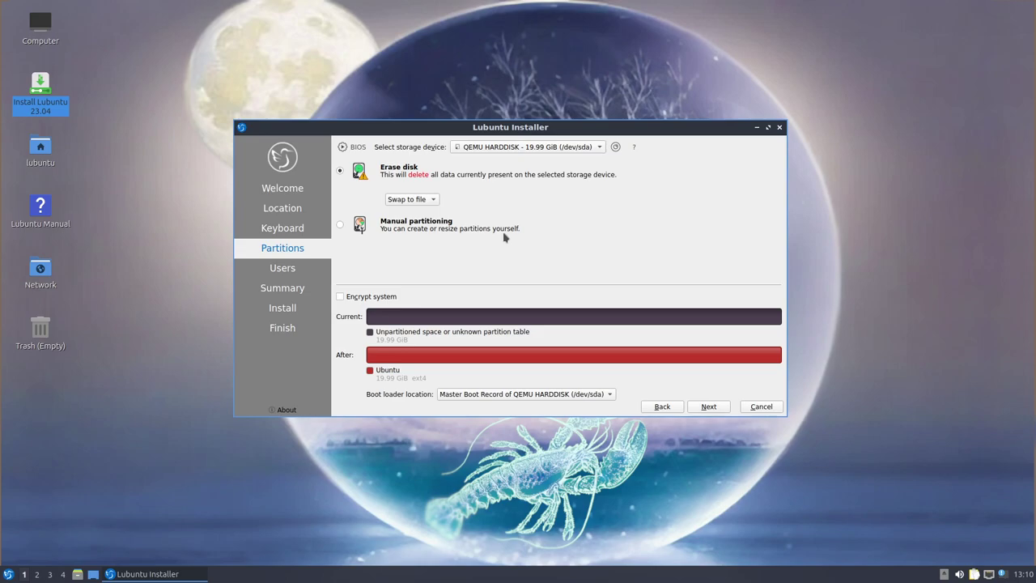
pyautogui.click(341, 225)
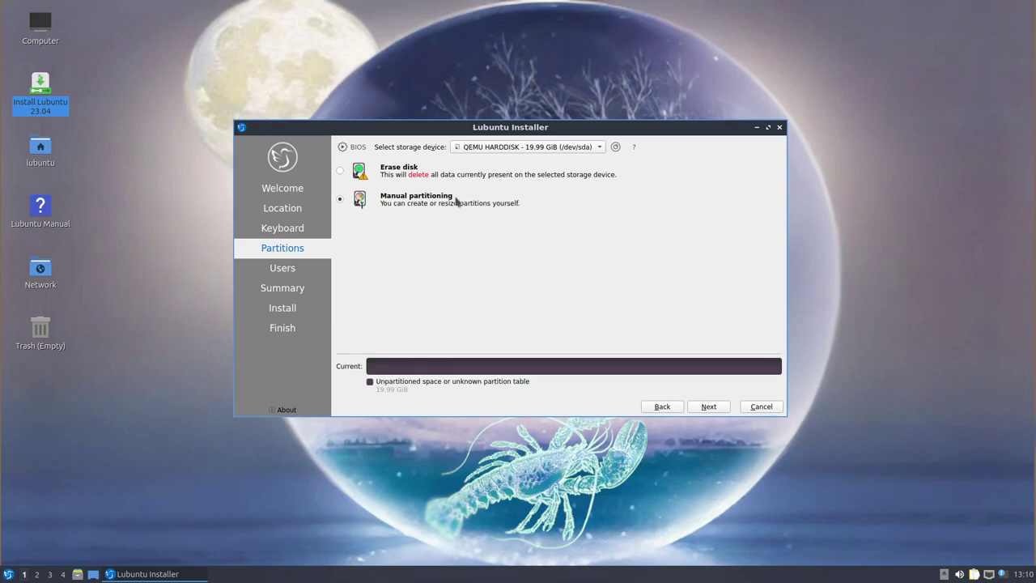
pyautogui.click(340, 170)
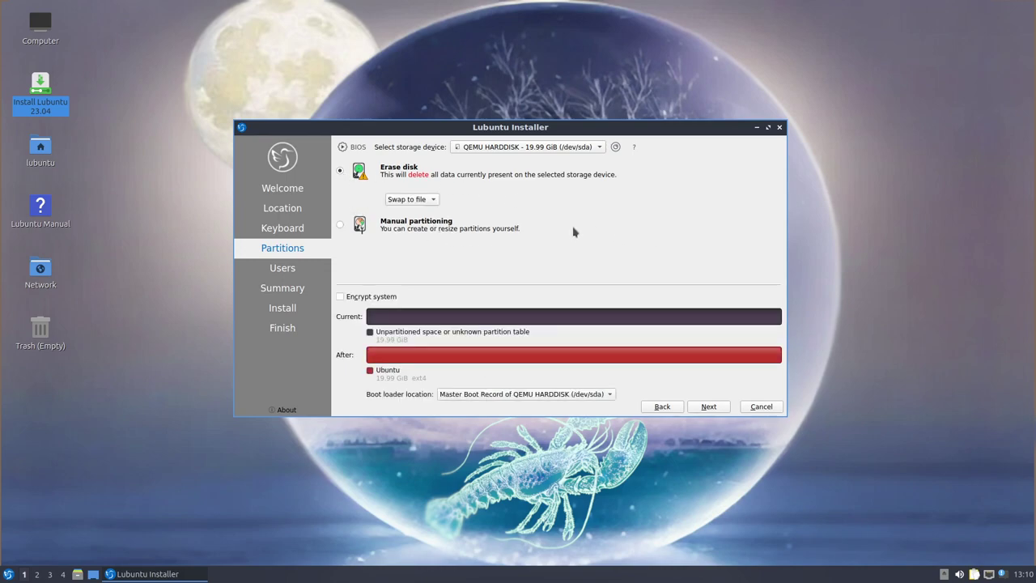
pyautogui.click(398, 202)
pyautogui.click(397, 200)
pyautogui.click(406, 201)
pyautogui.click(502, 216)
pyautogui.click(412, 201)
pyautogui.click(412, 200)
# On the Users step, enter the user's full name and set computer name to lubuntu
pyautogui.click(708, 406)
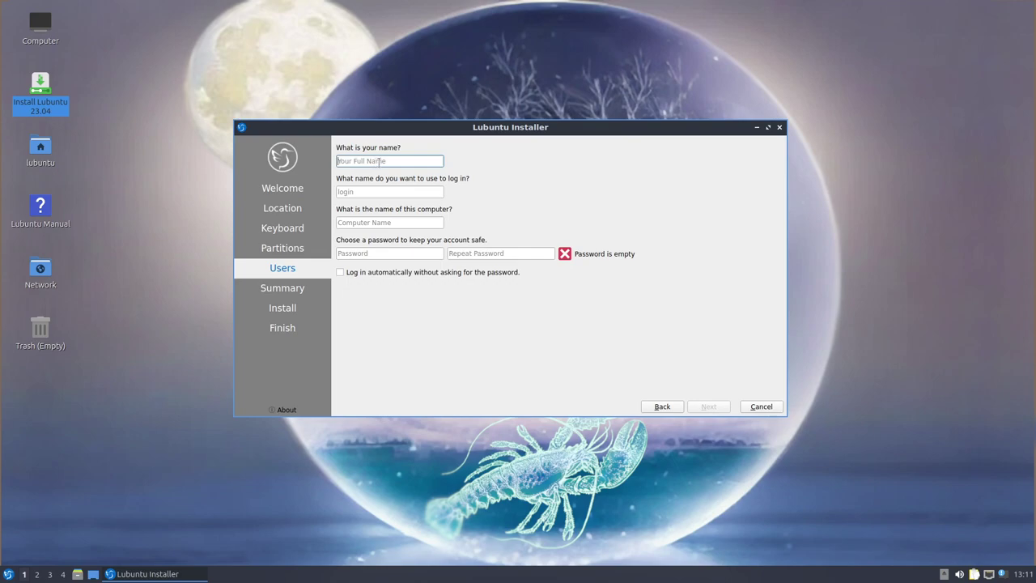
pyautogui.write('LibreByte')
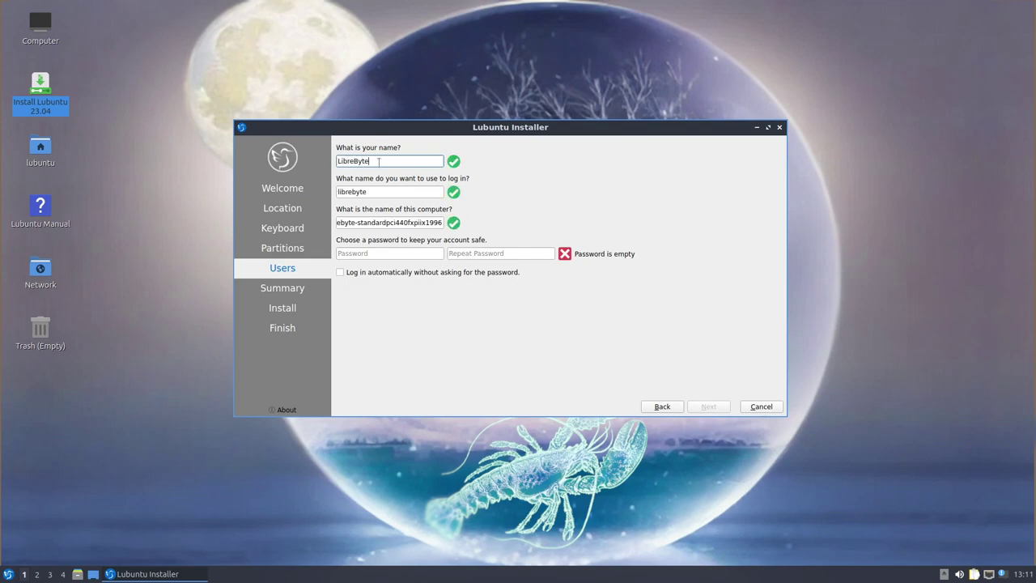
pyautogui.doubleClick(415, 222)
pyautogui.tripleClick(416, 223)
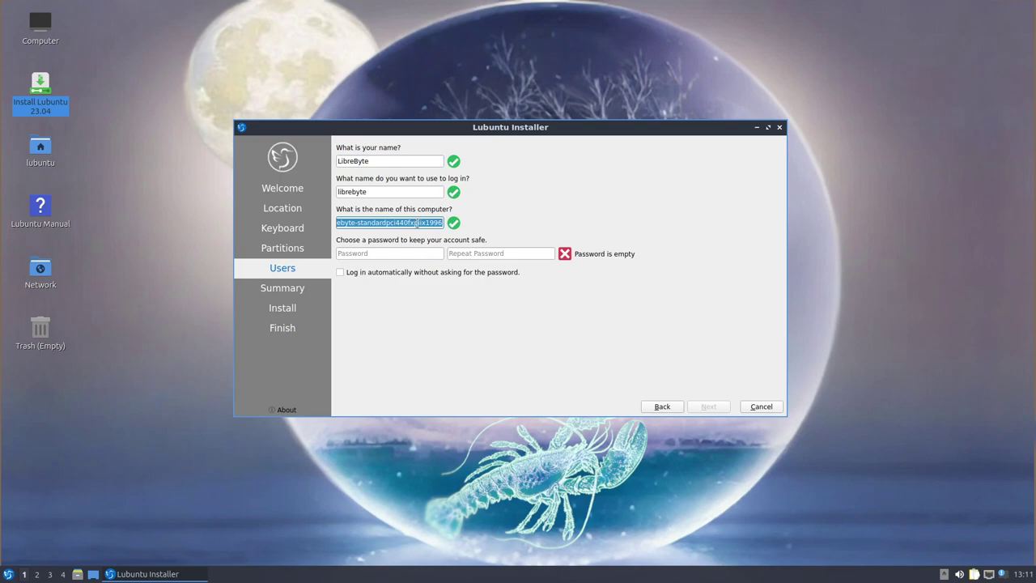
pyautogui.write('lubuntu')
# Enter the account password, repeat it to confirm, and continue to the summary
pyautogui.click(396, 253)
pyautogui.click(464, 254)
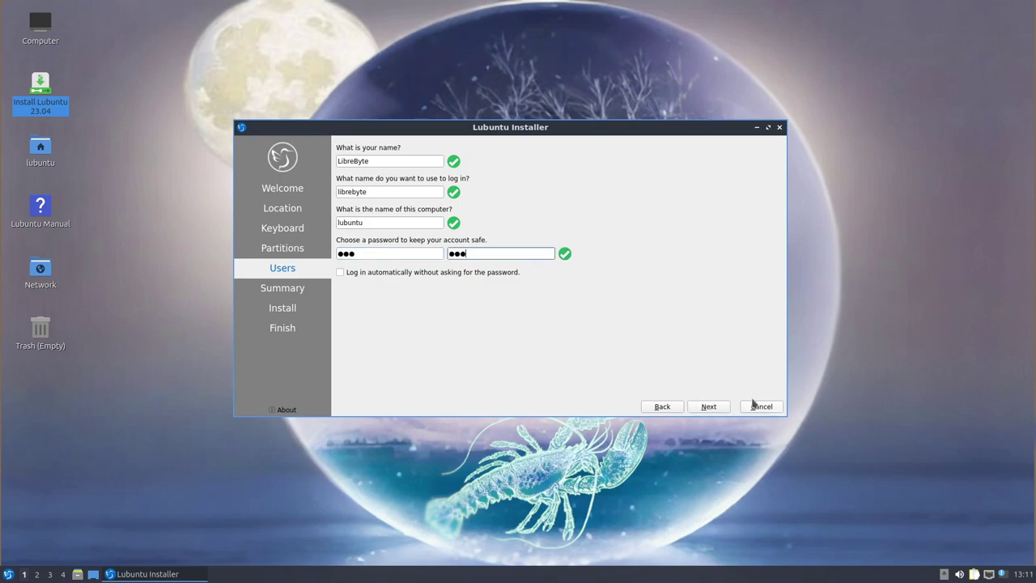
pyautogui.click(709, 409)
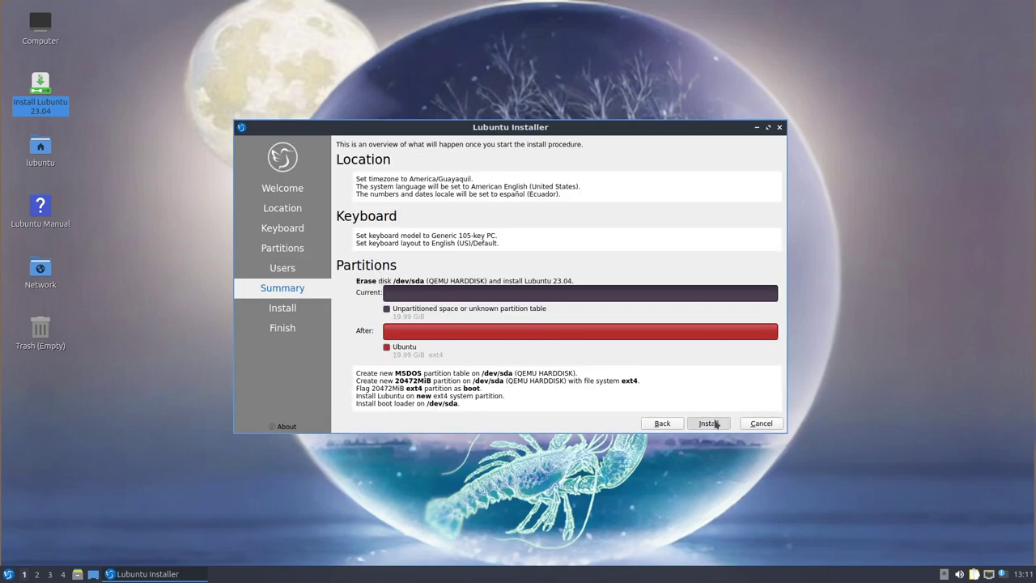
# Start the Lubuntu installation from the Summary page and confirm installing onto the disk
pyautogui.click(710, 423)
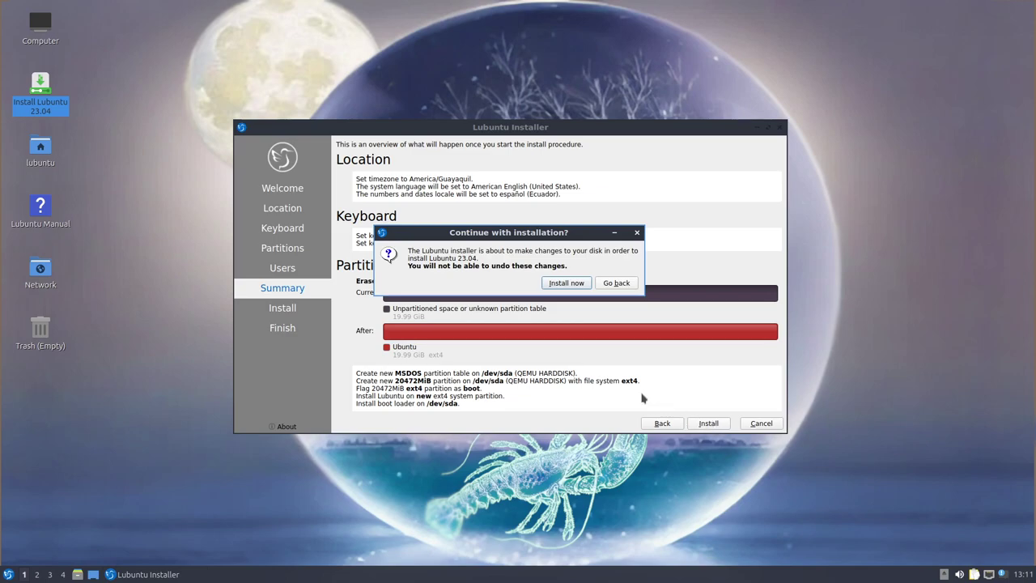
pyautogui.click(580, 284)
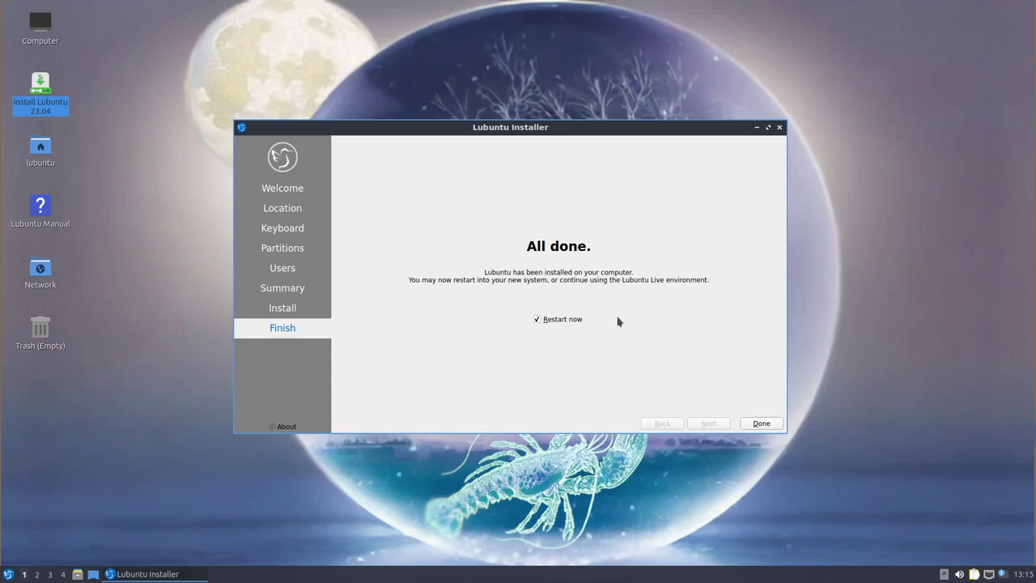
# Restart from the Finish page, pass the remove-installation-medium prompt, and return to the Boxes list
pyautogui.click(762, 423)
pyautogui.click(763, 424)
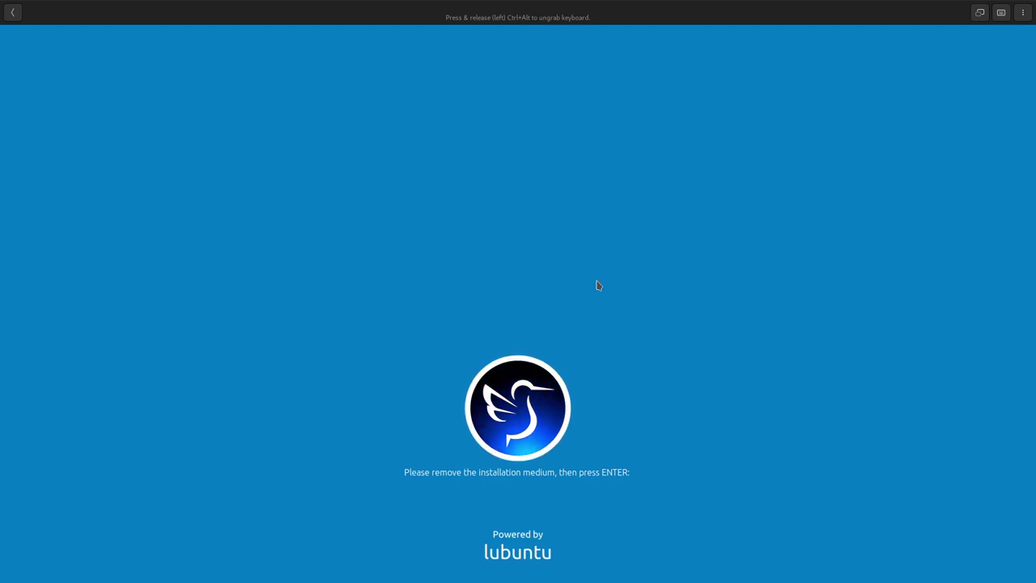
pyautogui.press('Return')
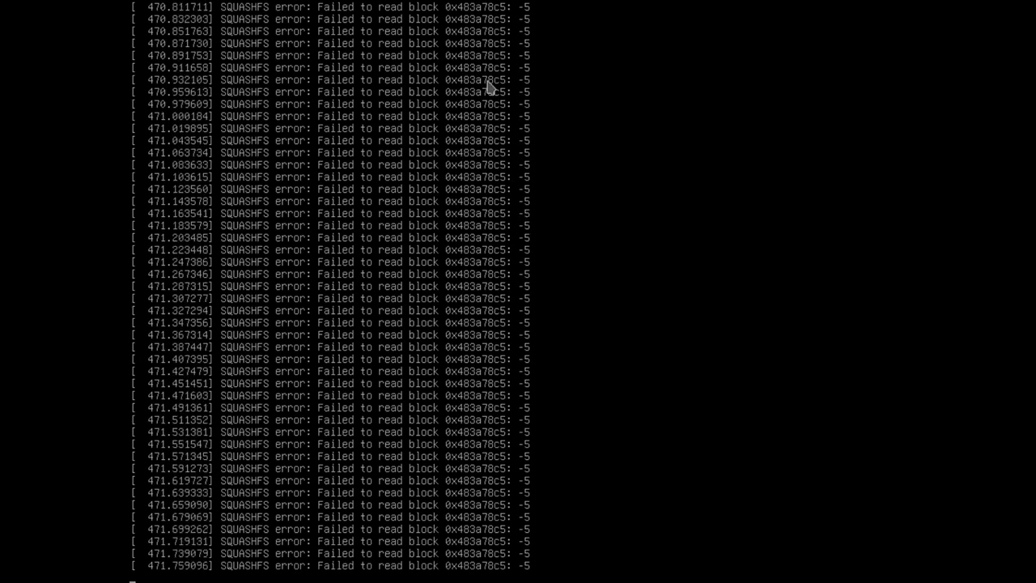
pyautogui.moveTo(191, 11)
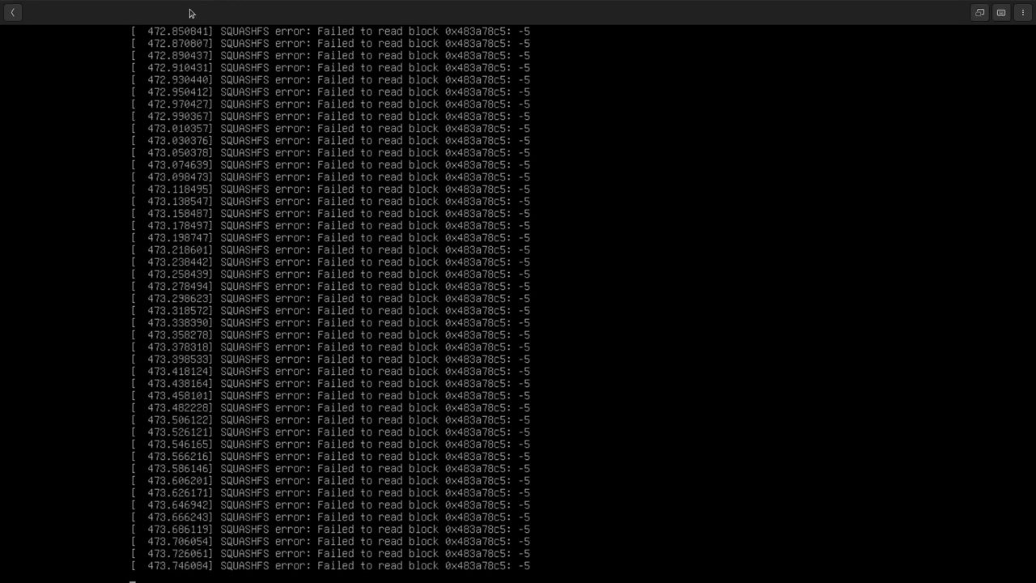
pyautogui.click(13, 14)
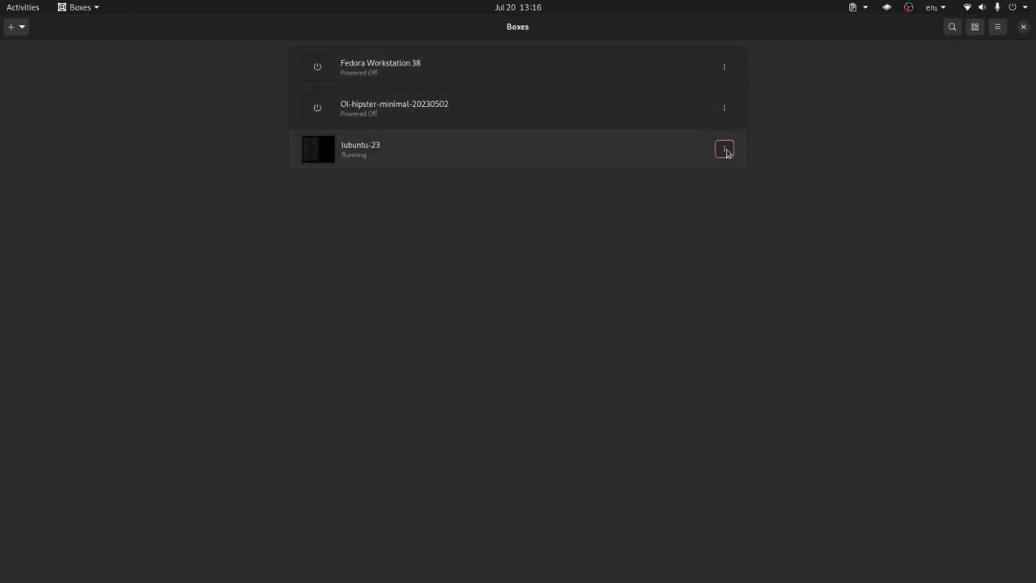
# Force lubuntu-23 off, then remove the lubuntu-23.04 ISO from its CD/DVD drive in Devices & Shares
pyautogui.click(726, 151)
pyautogui.click(725, 80)
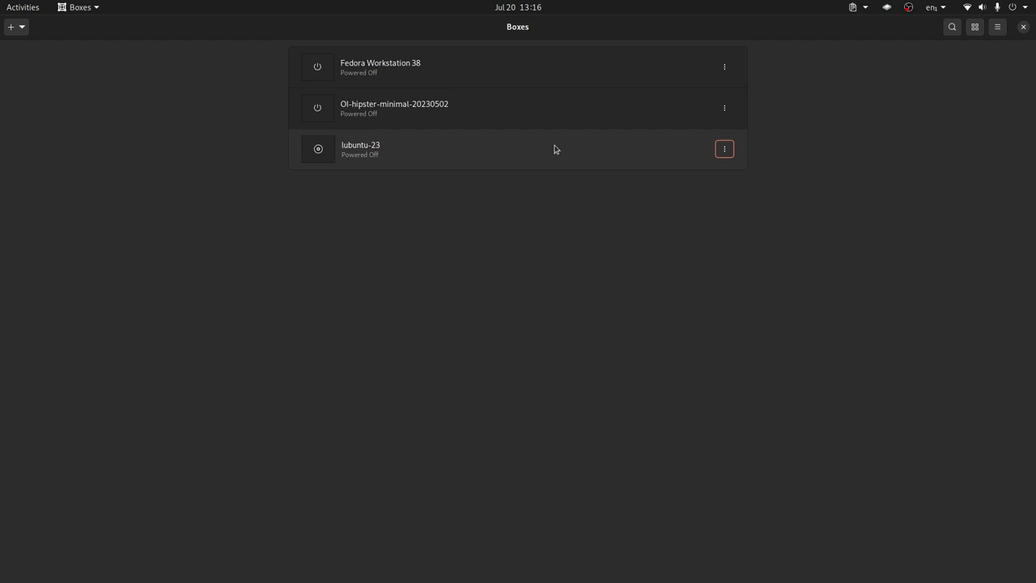
pyautogui.click(725, 150)
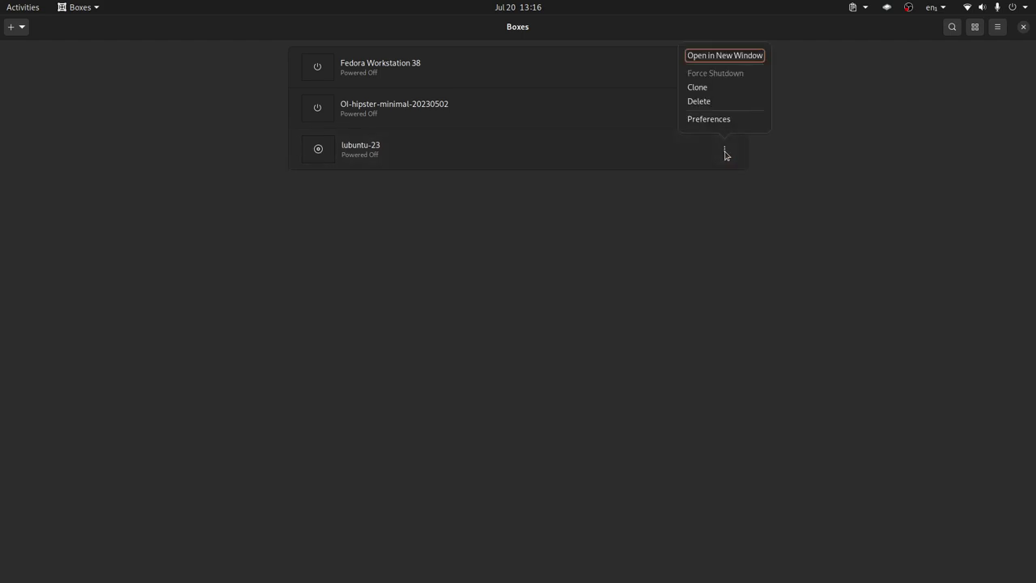
pyautogui.click(719, 119)
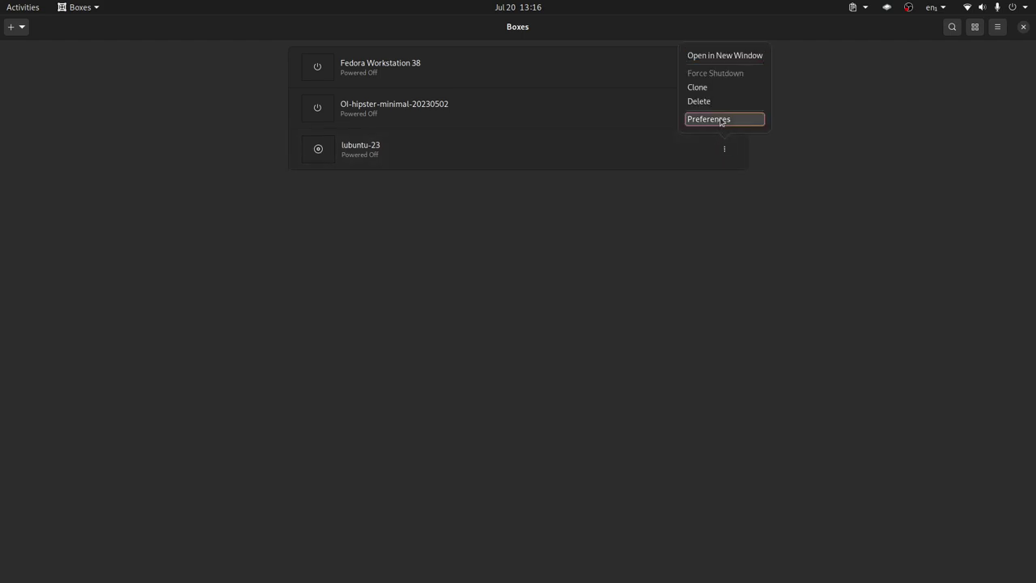
pyautogui.click(516, 157)
pyautogui.click(647, 347)
pyautogui.click(647, 346)
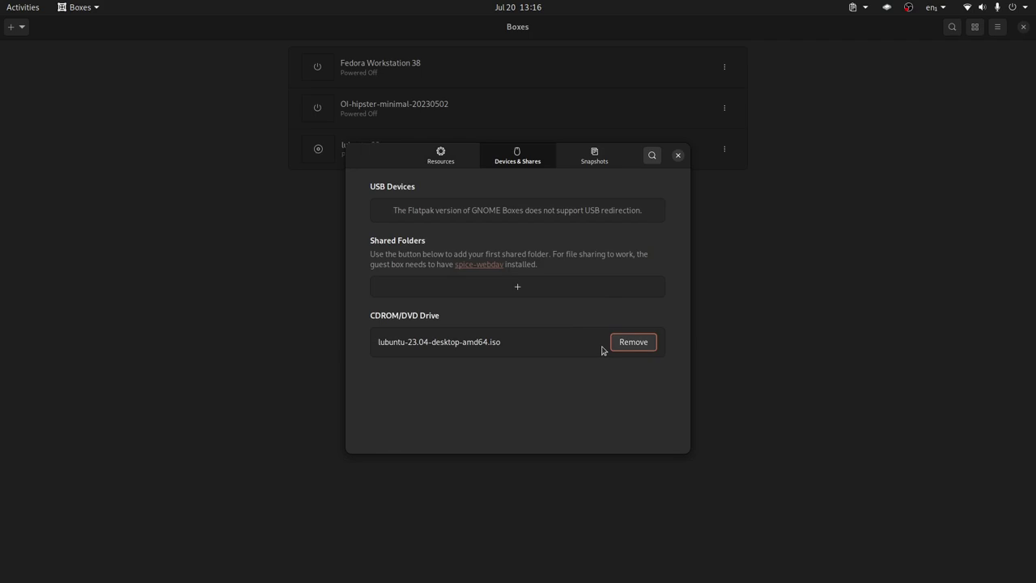
pyautogui.click(635, 346)
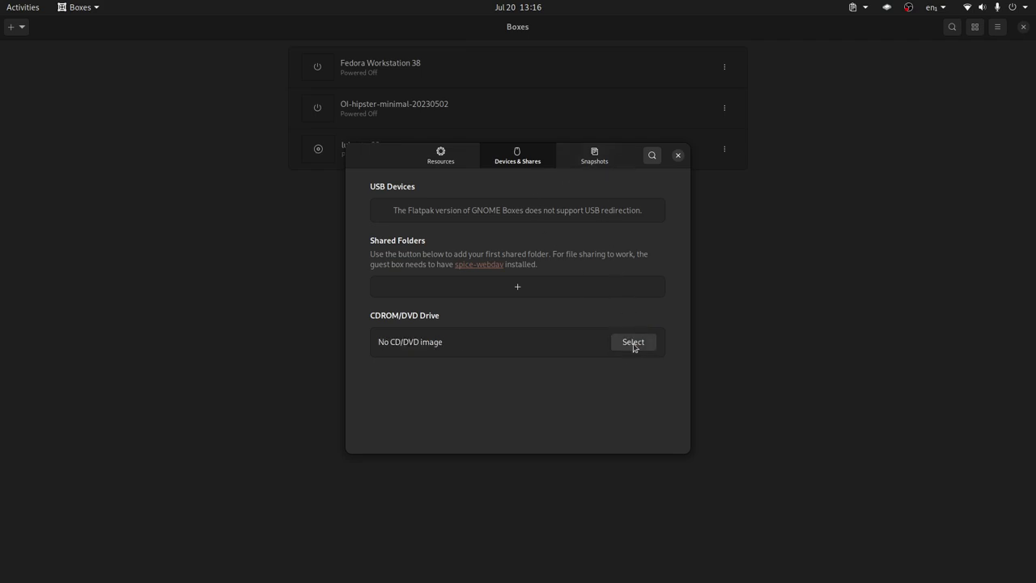
pyautogui.click(678, 155)
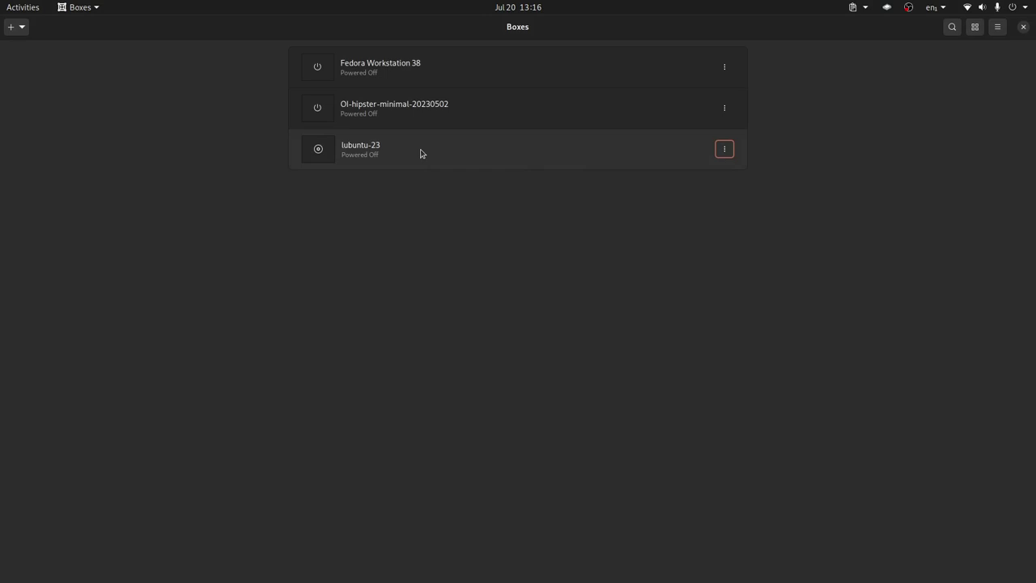
# Start lubuntu-23 from its hard disk and wait for the Lubuntu login screen
pyautogui.click(420, 153)
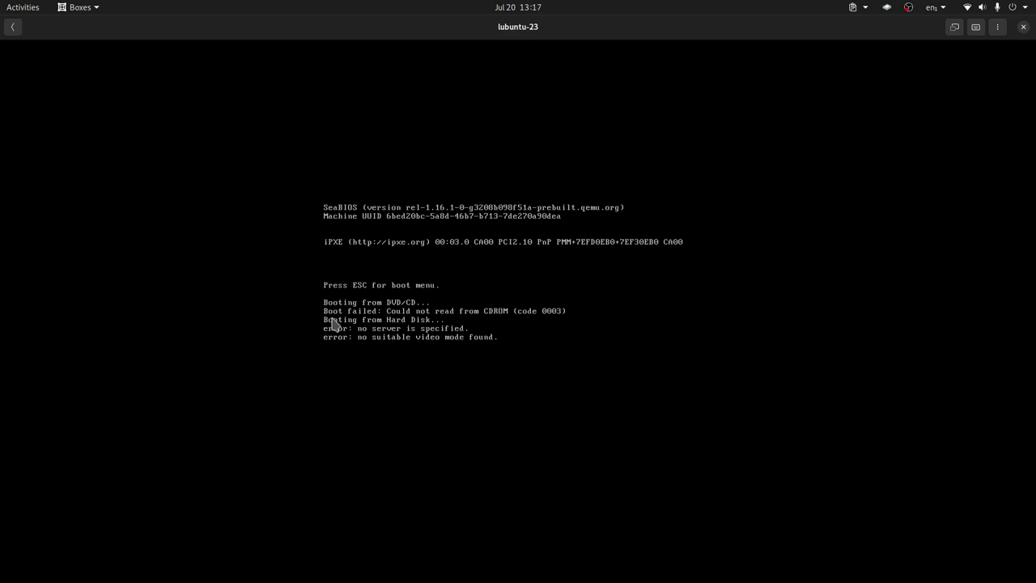
pyautogui.click(535, 355)
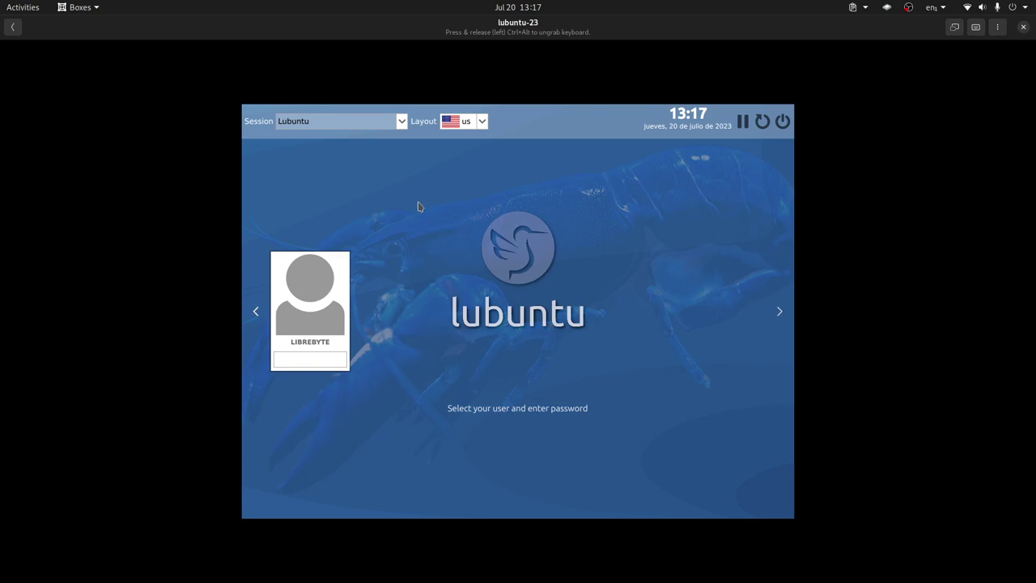
# Review the login session and keyboard layout lists, keeping the Lubuntu session selected
pyautogui.click(401, 122)
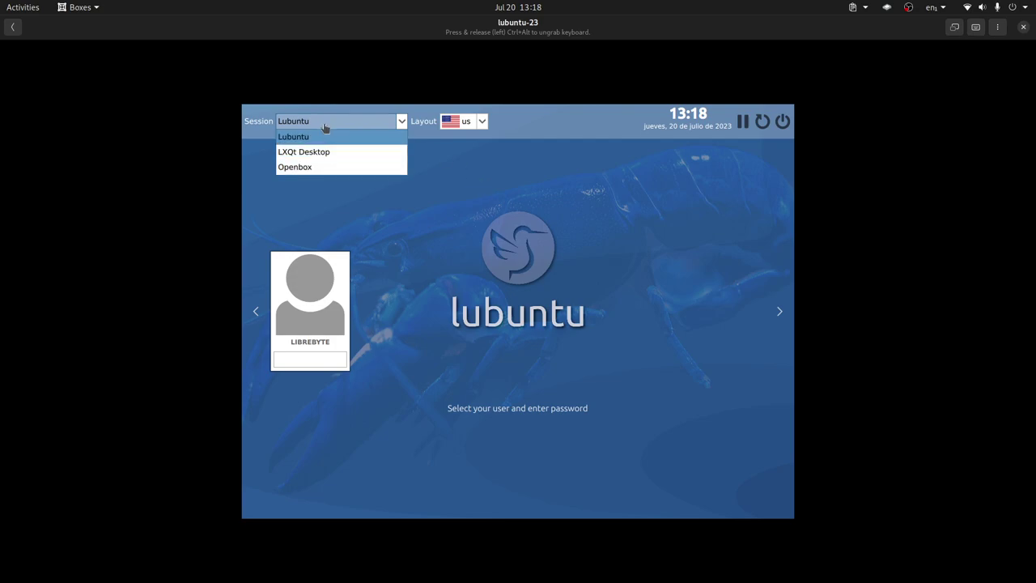
pyautogui.click(324, 130)
pyautogui.click(474, 122)
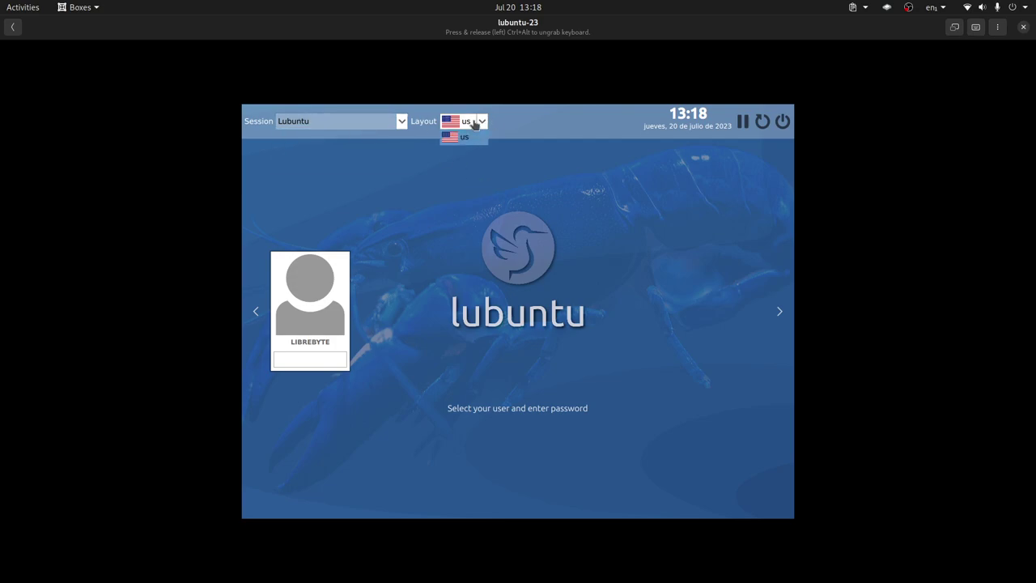
pyautogui.click(474, 123)
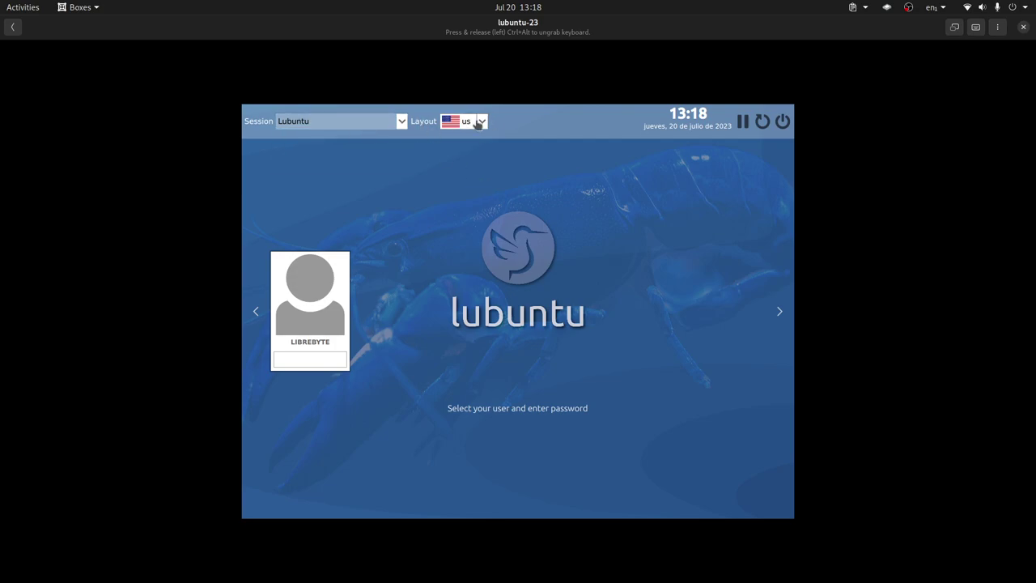
pyautogui.click(478, 122)
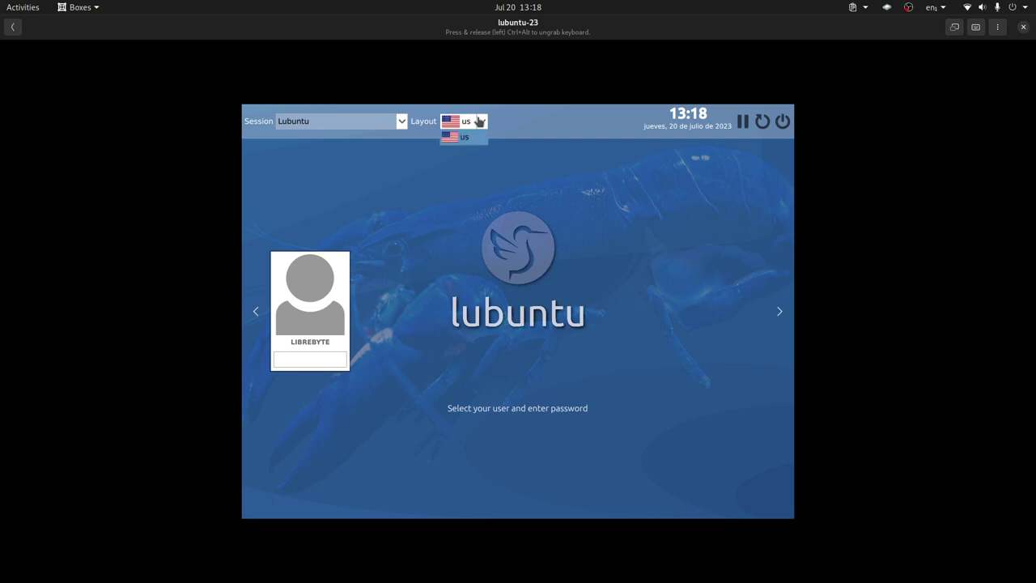
pyautogui.click(478, 121)
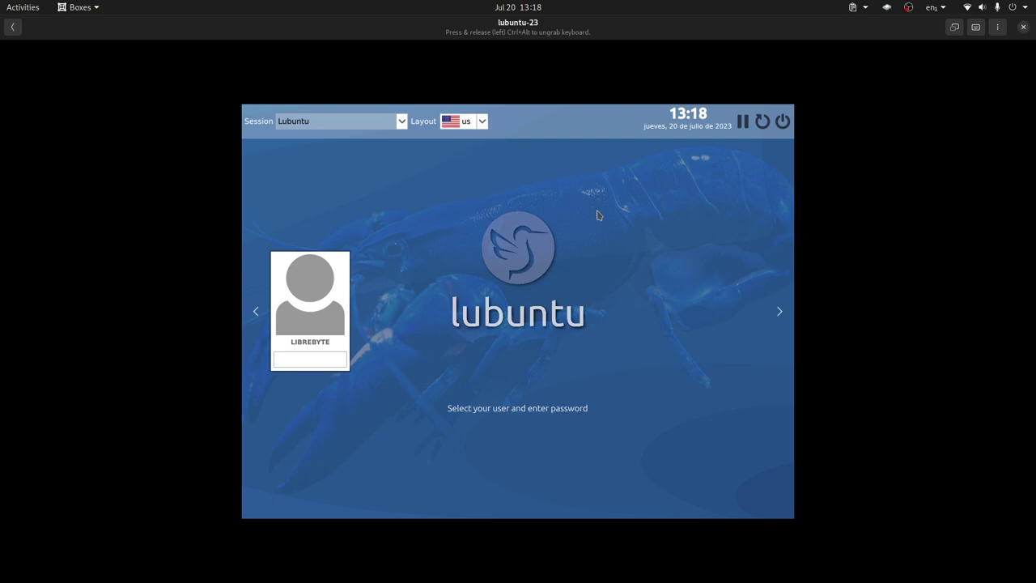
pyautogui.click(479, 122)
pyautogui.click(544, 176)
# Log in with the user's password and show the VM full screen
pyautogui.click(294, 363)
pyautogui.write('***')
pyautogui.press('Return')
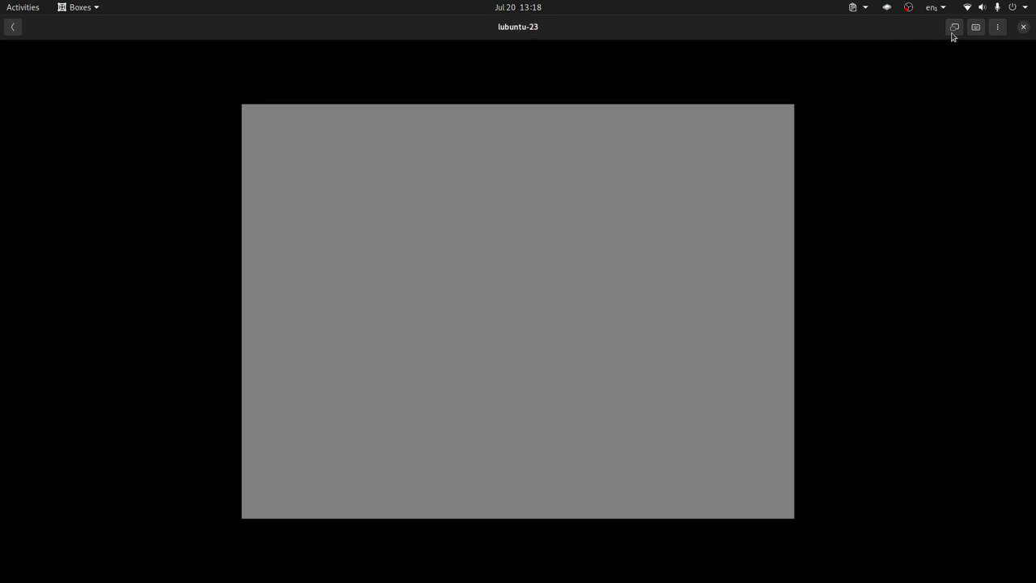
pyautogui.click(954, 27)
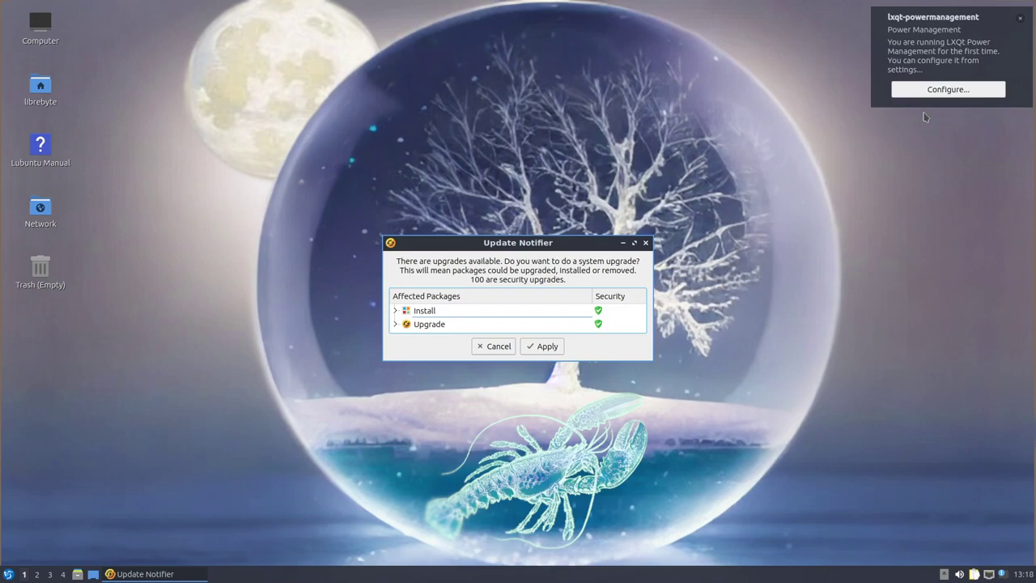
# Dismiss the lxqt-powermanagement notice, enlarge the Update Notifier, and cancel the system upgrade
pyautogui.click(1022, 25)
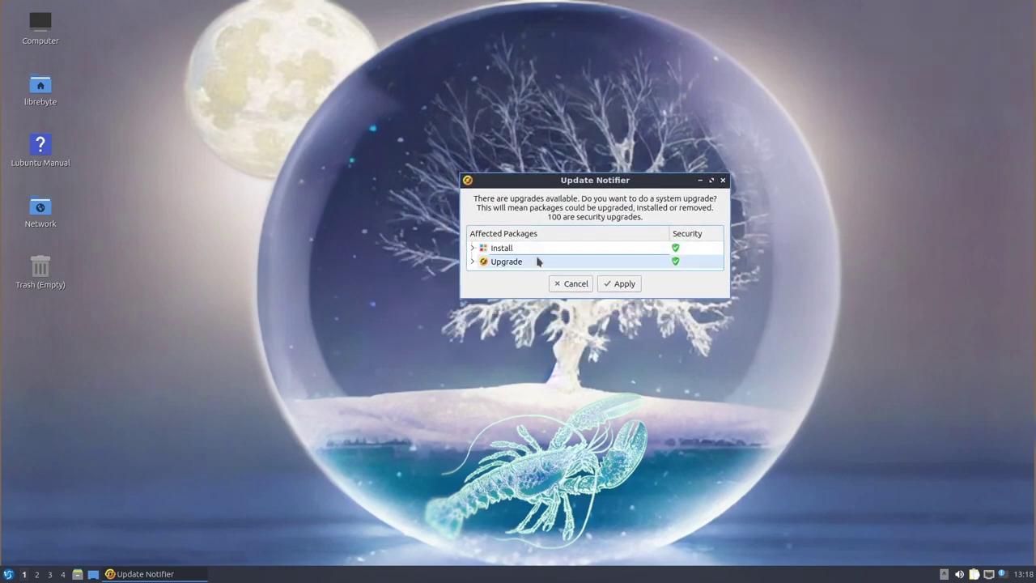
pyautogui.moveTo(570, 297); pyautogui.dragTo(577, 394)
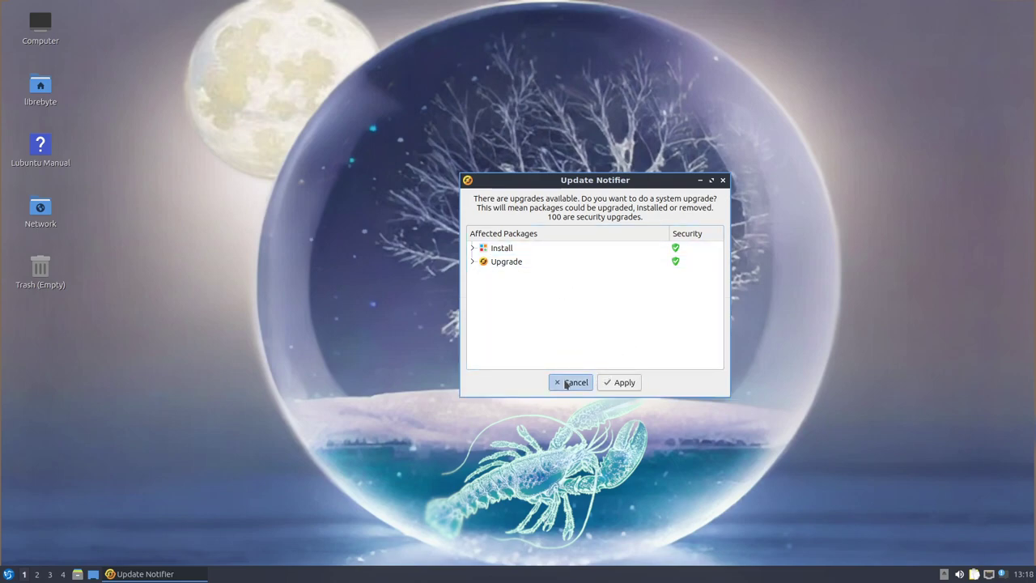
pyautogui.click(571, 382)
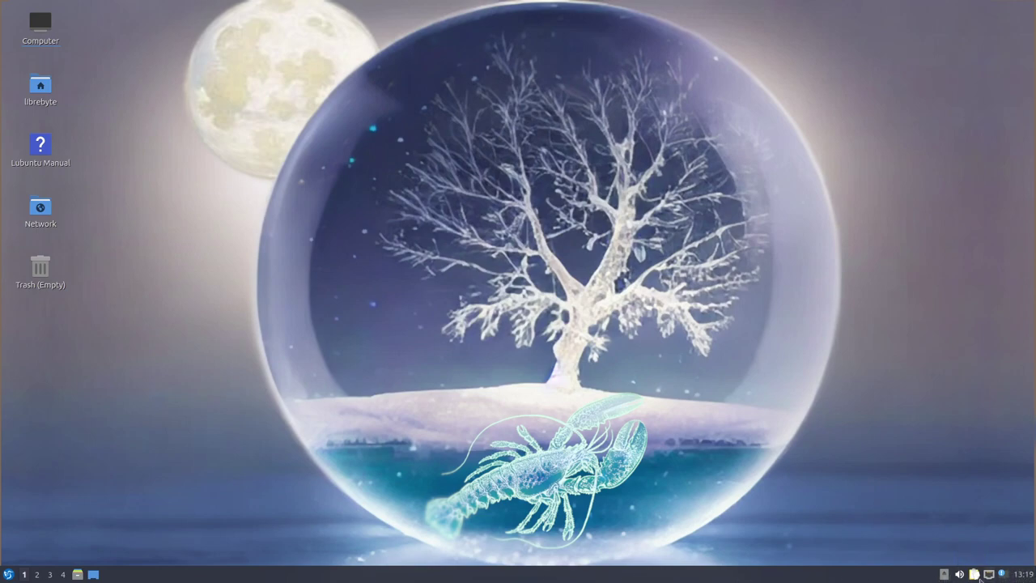
# Dismiss the Qlipper welcome notice and launch the FeatherPad text editor
pyautogui.click(1023, 575)
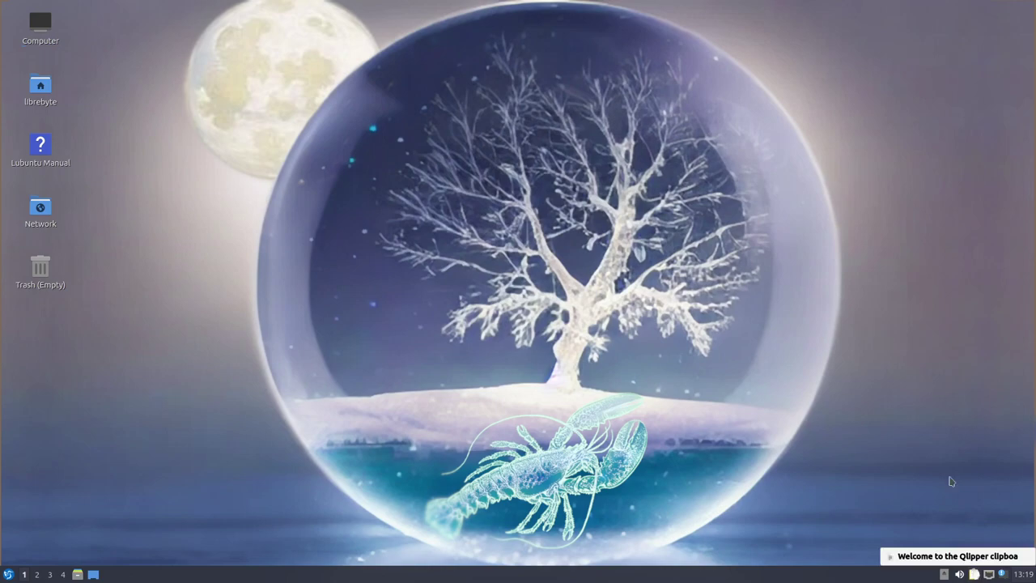
pyautogui.click(1014, 562)
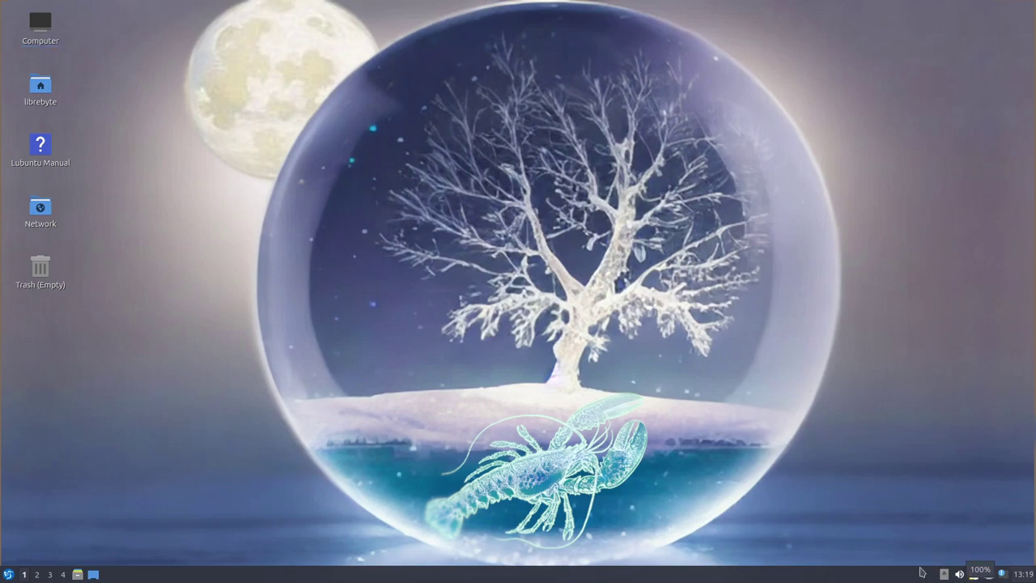
pyautogui.click(7, 575)
pyautogui.moveTo(11, 393)
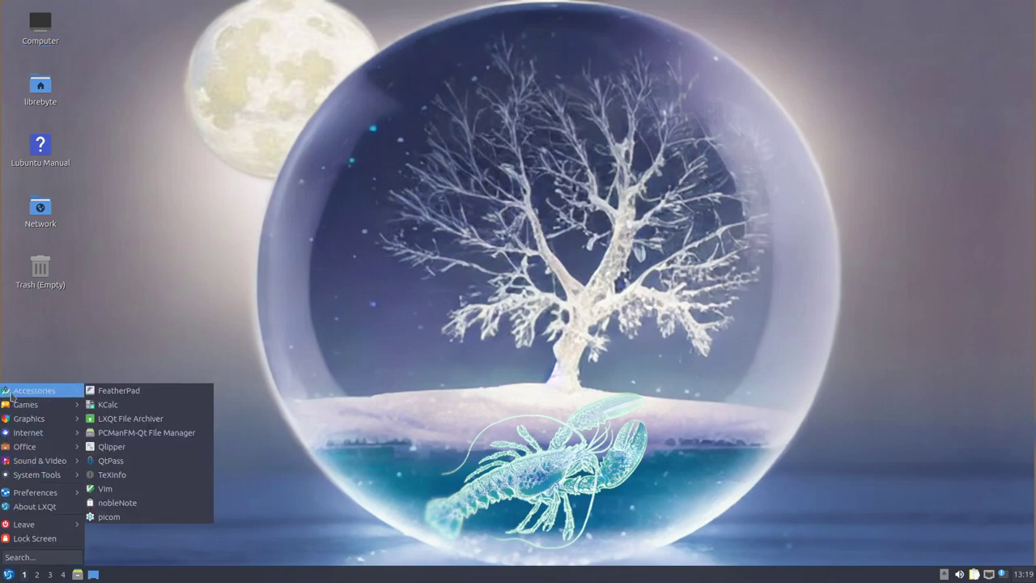
pyautogui.click(149, 394)
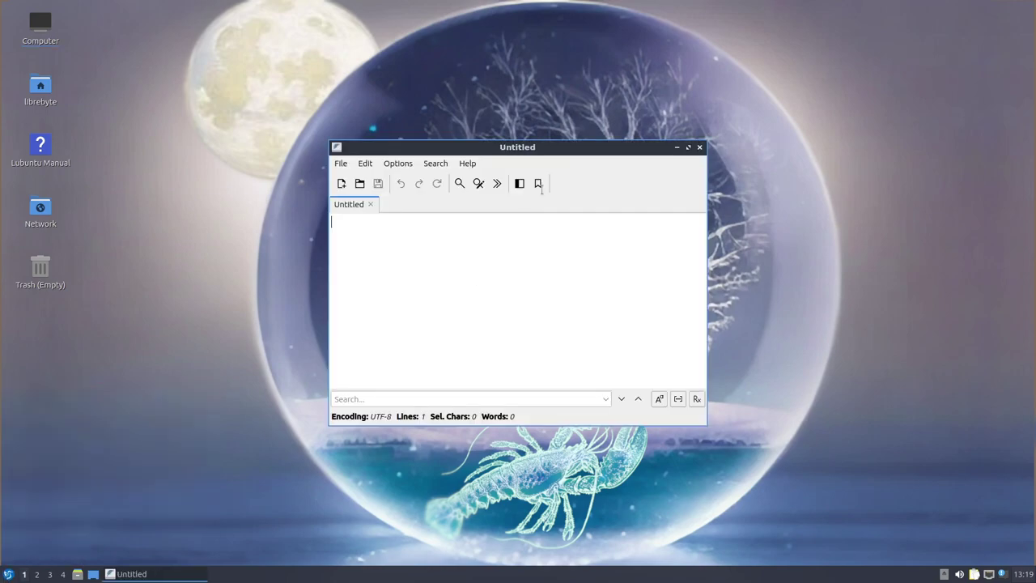
# Launch KCalc, move the KCalc and Untitled editor windows up, and open PCManFM-Qt
pyautogui.click(7, 573)
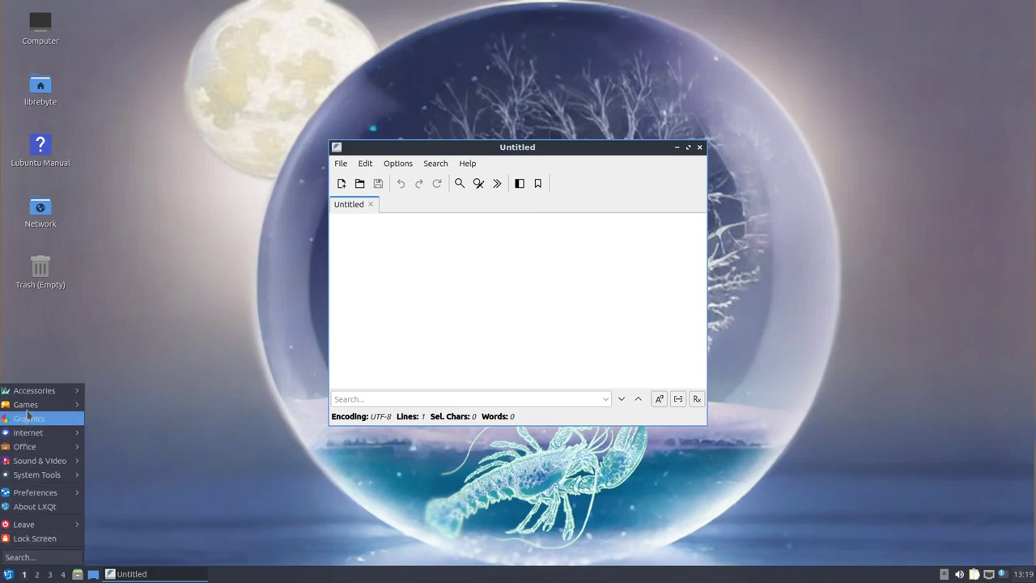
pyautogui.moveTo(31, 394)
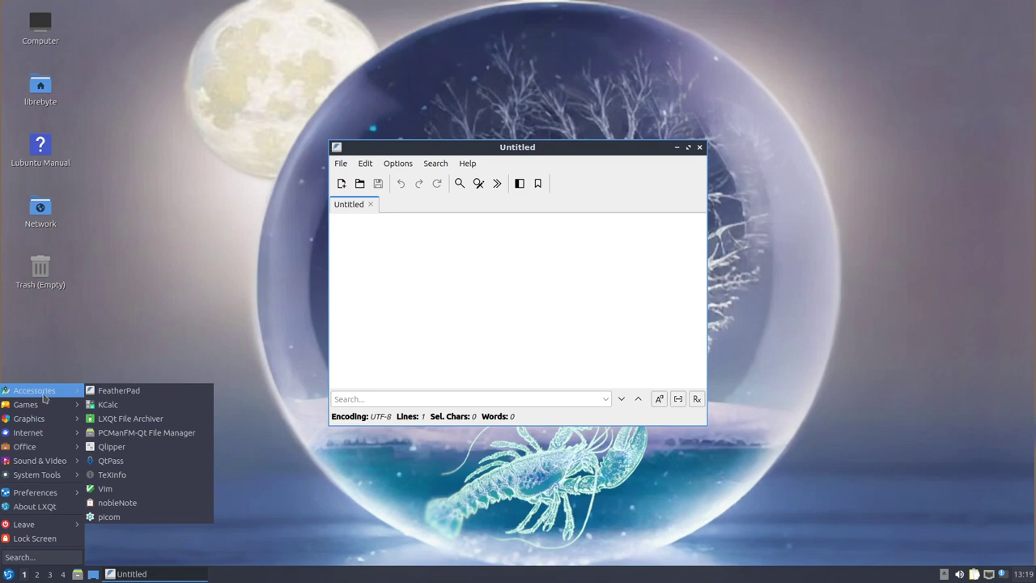
pyautogui.click(133, 415)
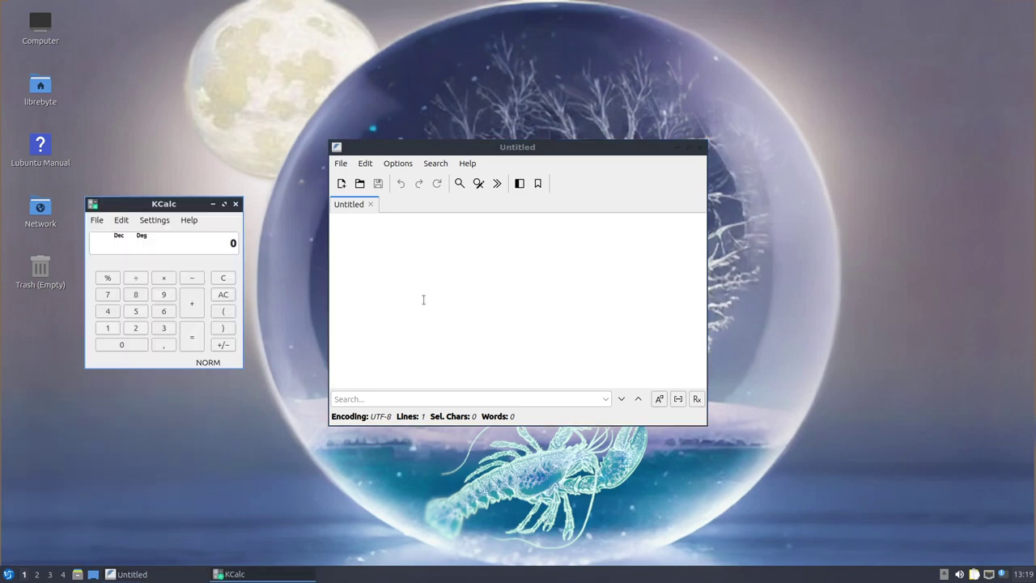
pyautogui.moveTo(152, 201); pyautogui.dragTo(157, 115)
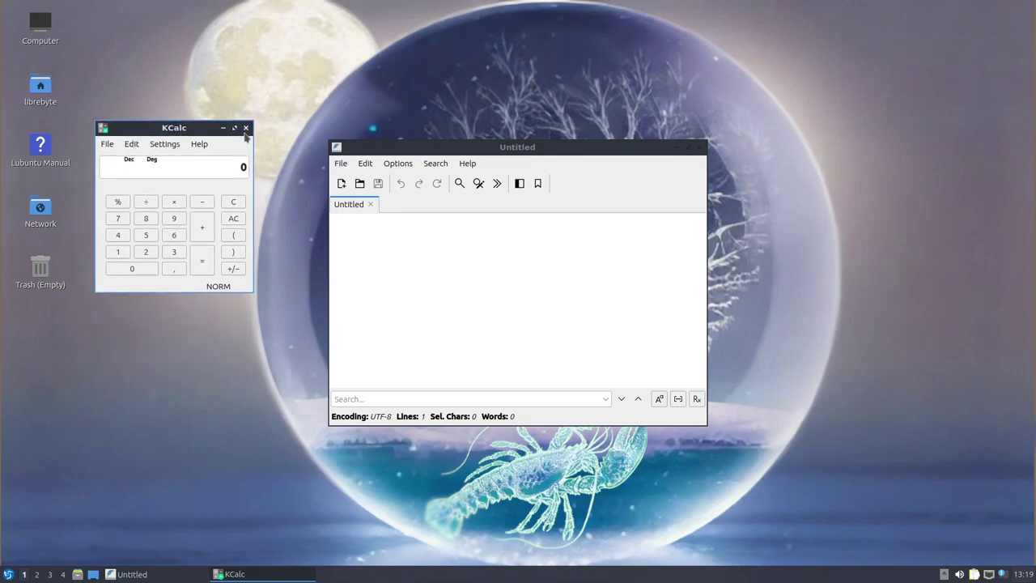
pyautogui.moveTo(566, 147); pyautogui.dragTo(543, 77)
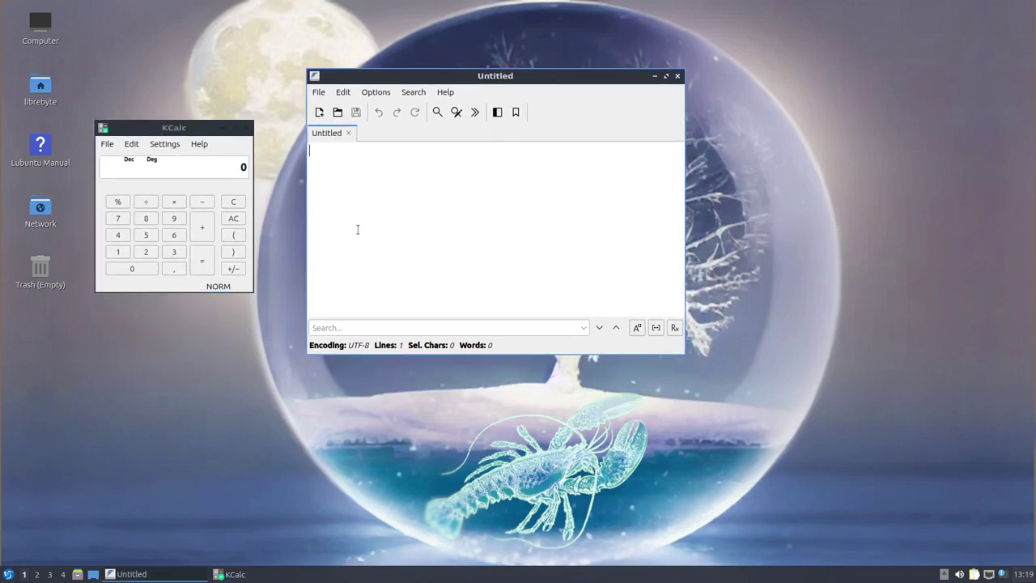
pyautogui.click(8, 574)
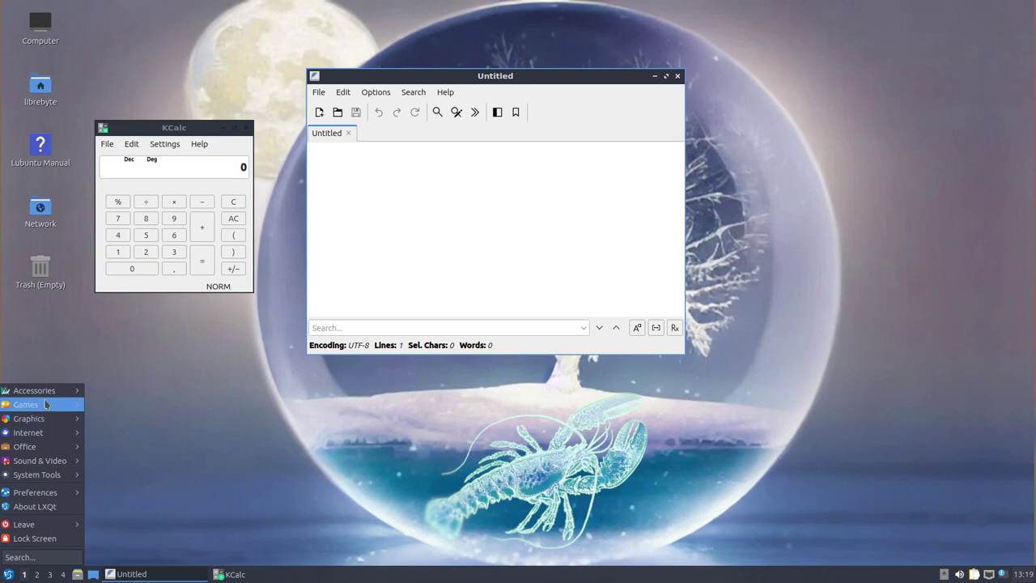
pyautogui.click(176, 437)
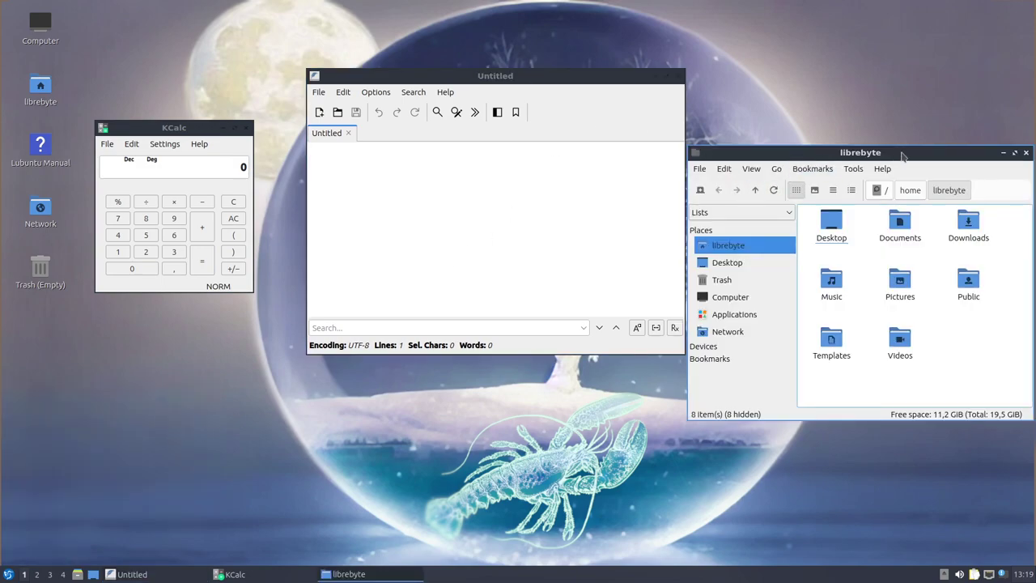
# Raise the file manager window and launch QtPass, moving its GnuPG keypair dialog down
pyautogui.moveTo(902, 156); pyautogui.dragTo(904, 105)
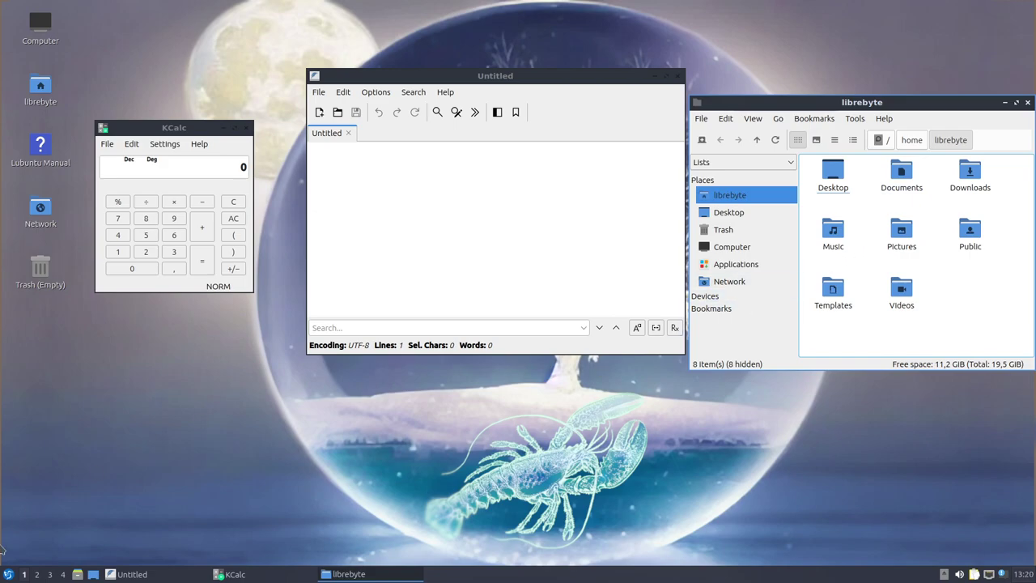
pyautogui.click(8, 574)
pyautogui.moveTo(47, 395)
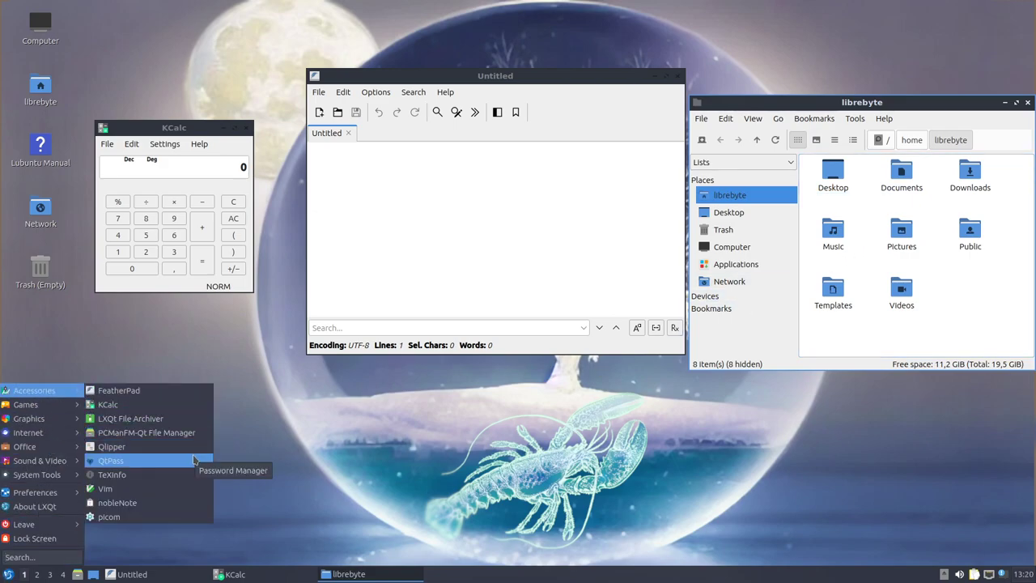
pyautogui.click(111, 459)
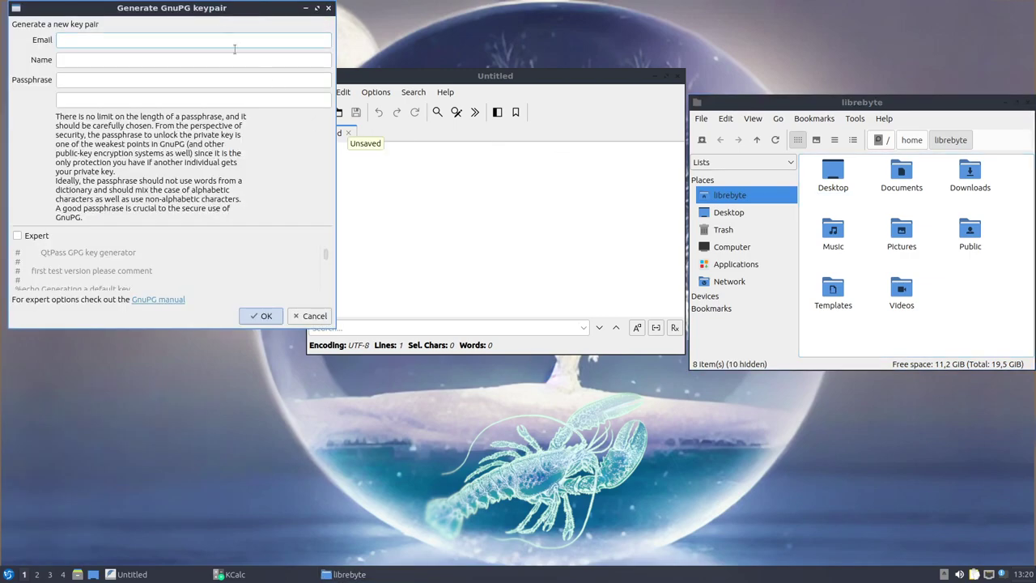
pyautogui.moveTo(222, 7); pyautogui.dragTo(294, 222)
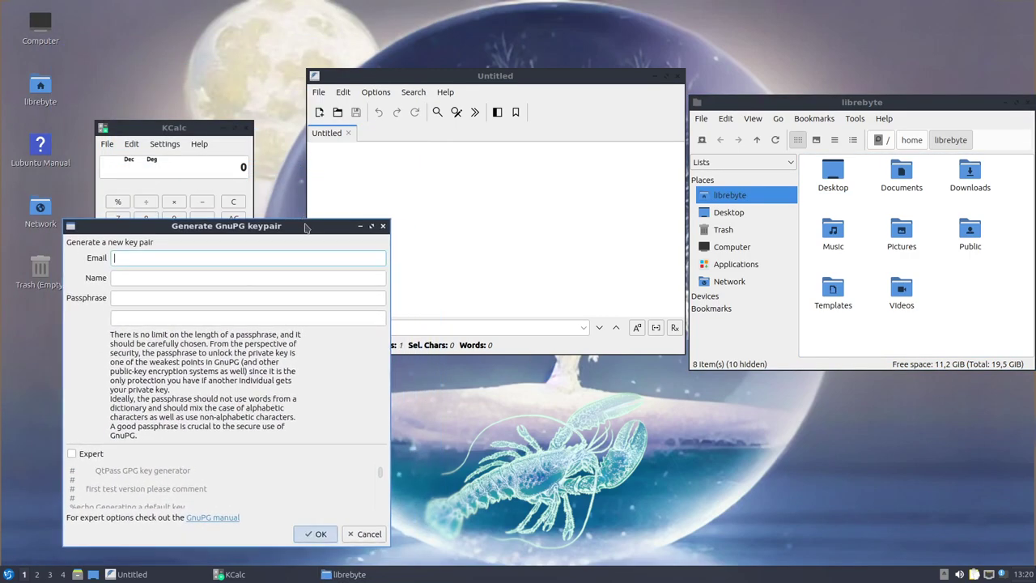
# Launch Vim in a terminal window and look through its Help menu
pyautogui.click(8, 574)
pyautogui.moveTo(55, 407)
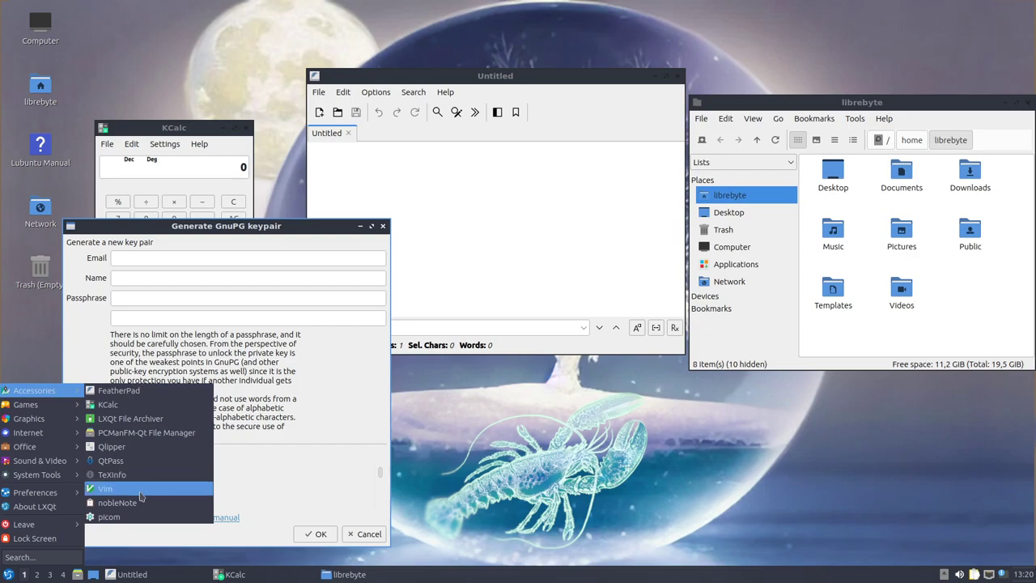
pyautogui.click(139, 490)
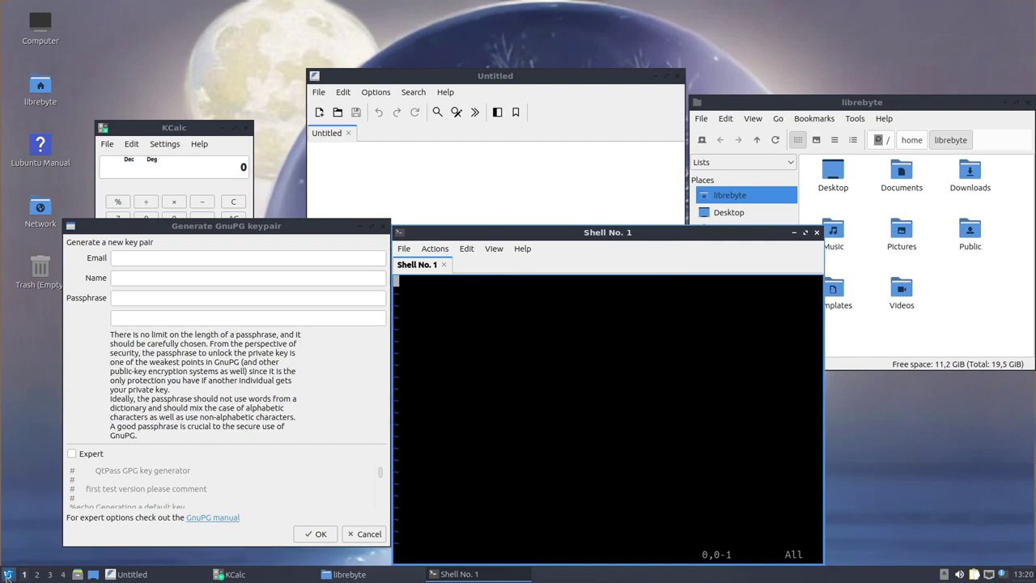
pyautogui.click(435, 248)
pyautogui.moveTo(530, 251)
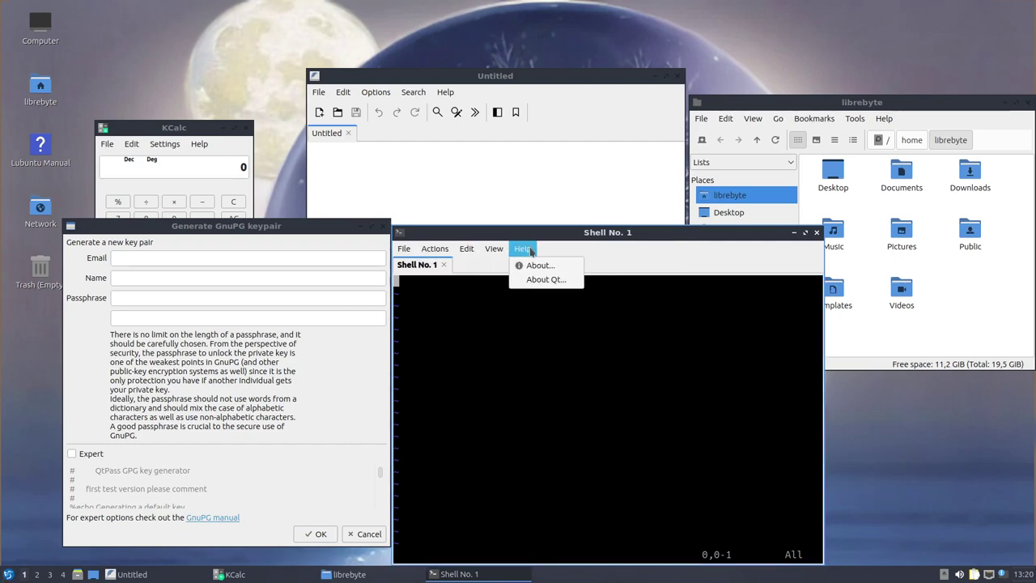
pyautogui.click(621, 381)
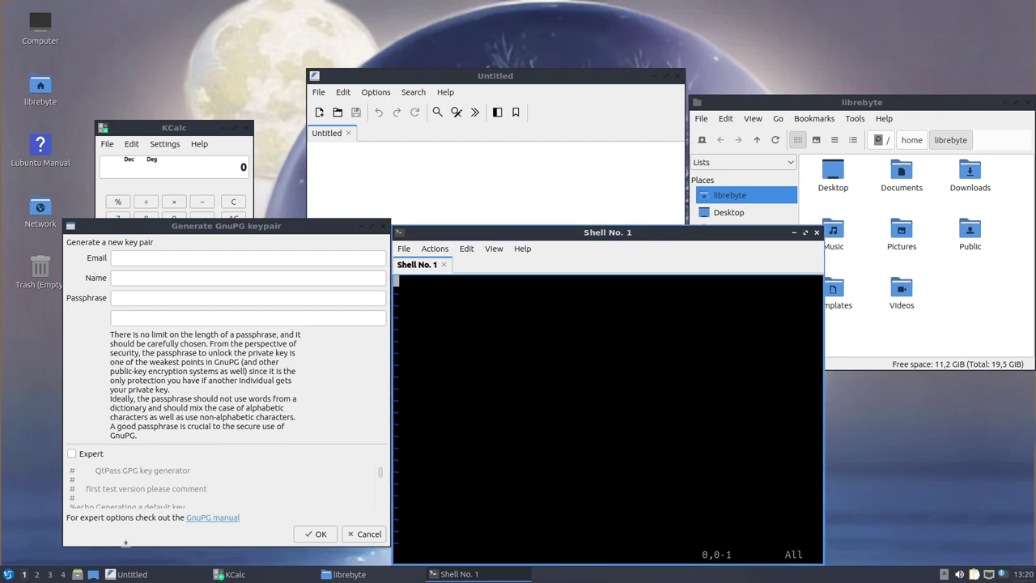
pyautogui.click(8, 574)
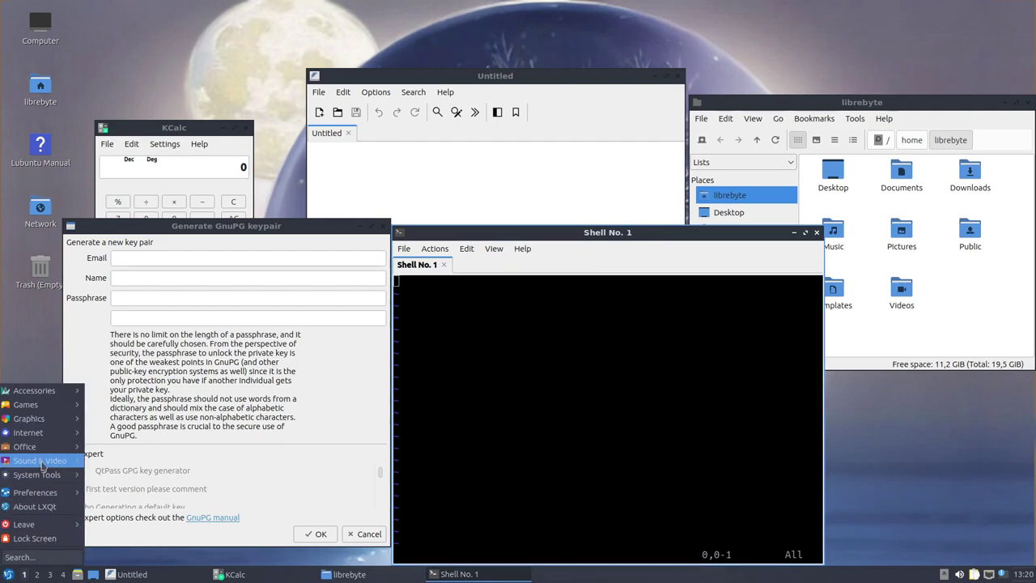
pyautogui.moveTo(46, 393)
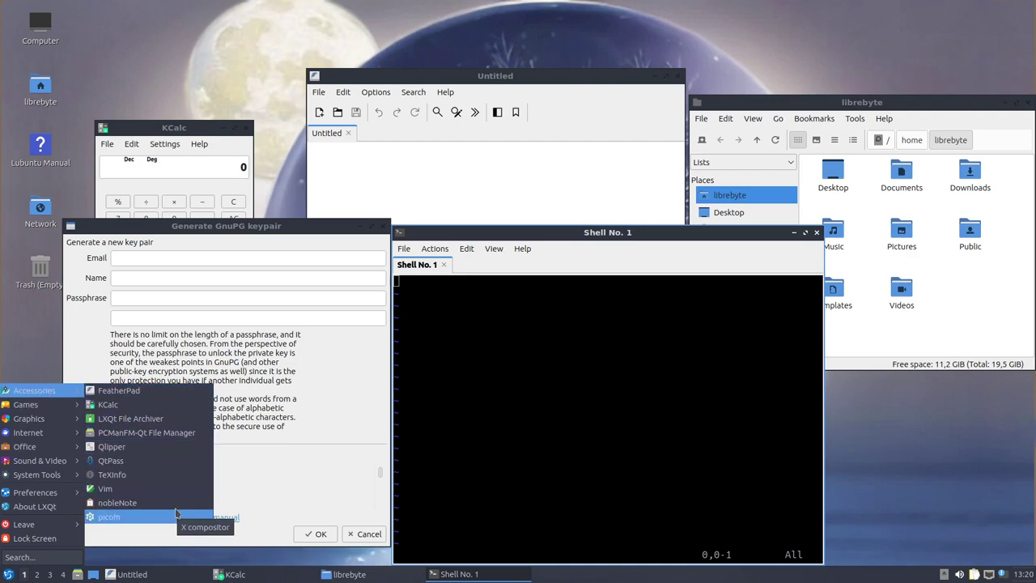
# Launch nobleNote, accept the suggested notes directory, and create a new notebook
pyautogui.click(117, 503)
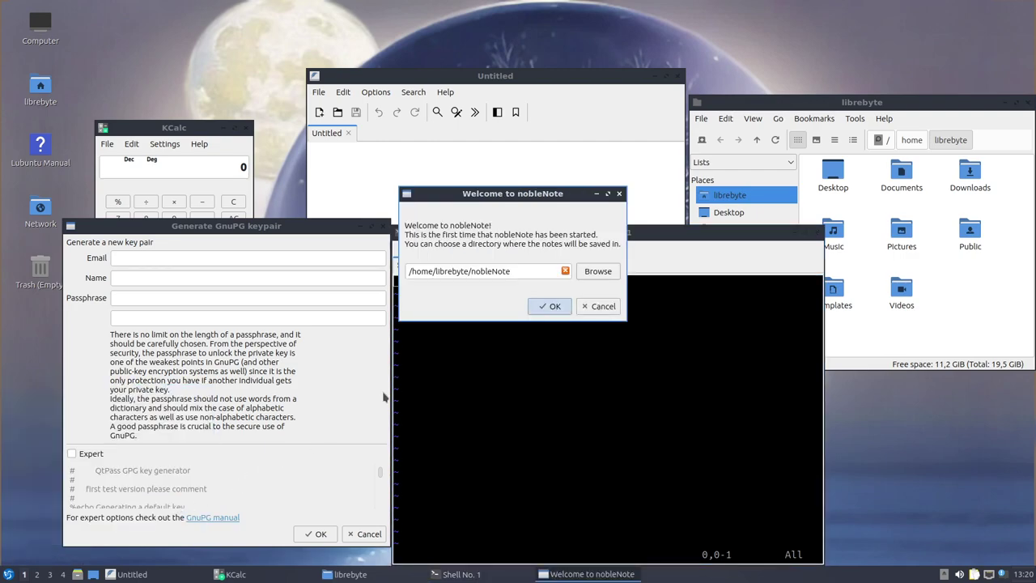
pyautogui.click(552, 305)
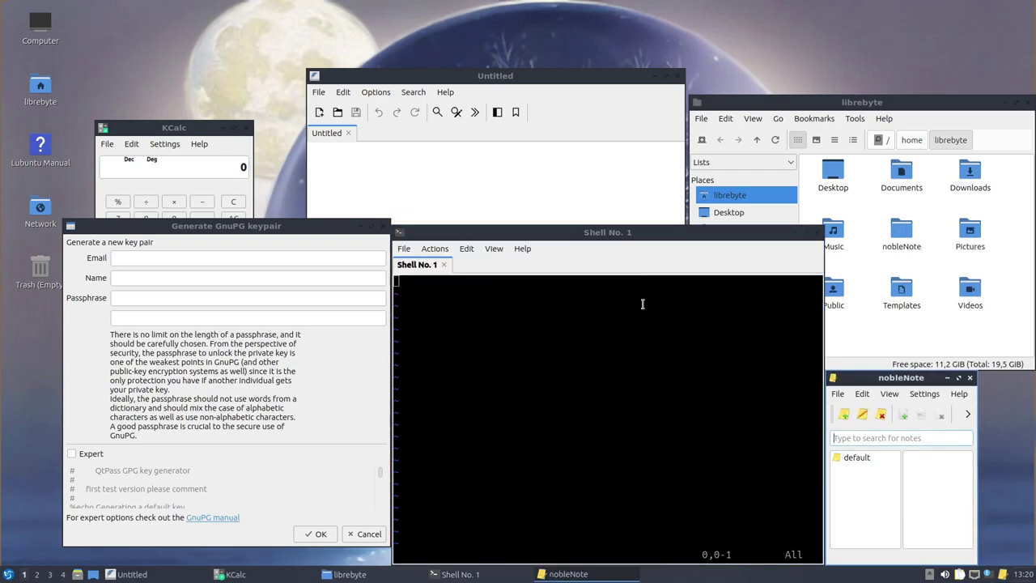
pyautogui.click(862, 458)
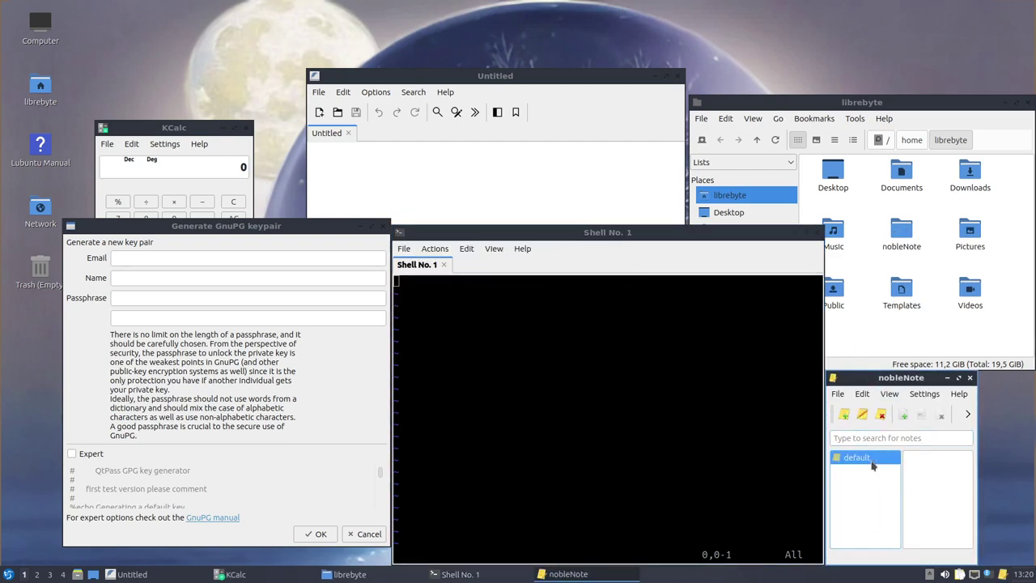
pyautogui.click(843, 414)
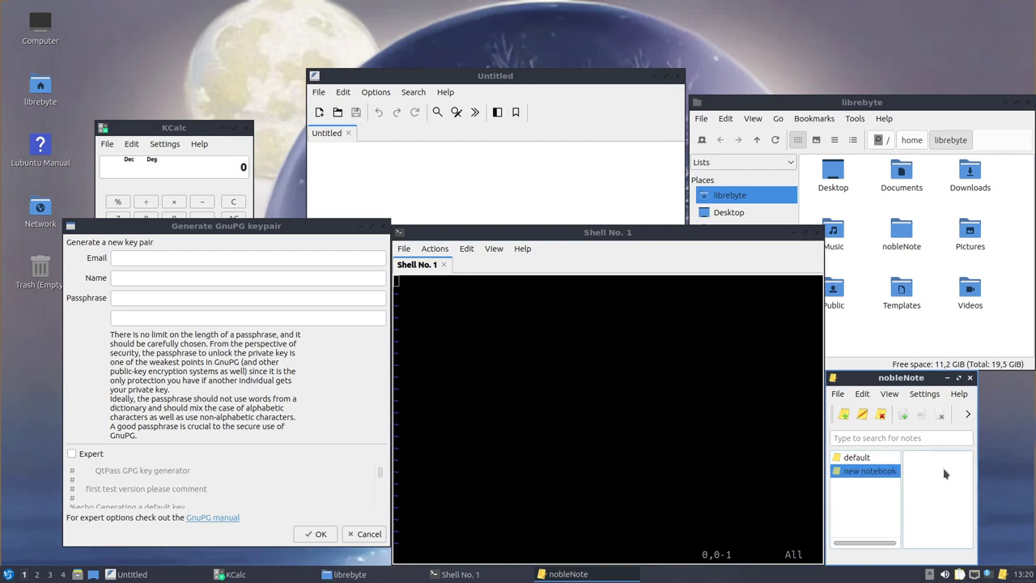
# Widen the nobleNote window to the screen edge and check the new notebook's context options
pyautogui.click(856, 457)
pyautogui.click(862, 413)
pyautogui.press('Escape')
pyautogui.press('Down')
pyautogui.moveTo(977, 438); pyautogui.dragTo(1032, 438)
pyautogui.rightClick(898, 474)
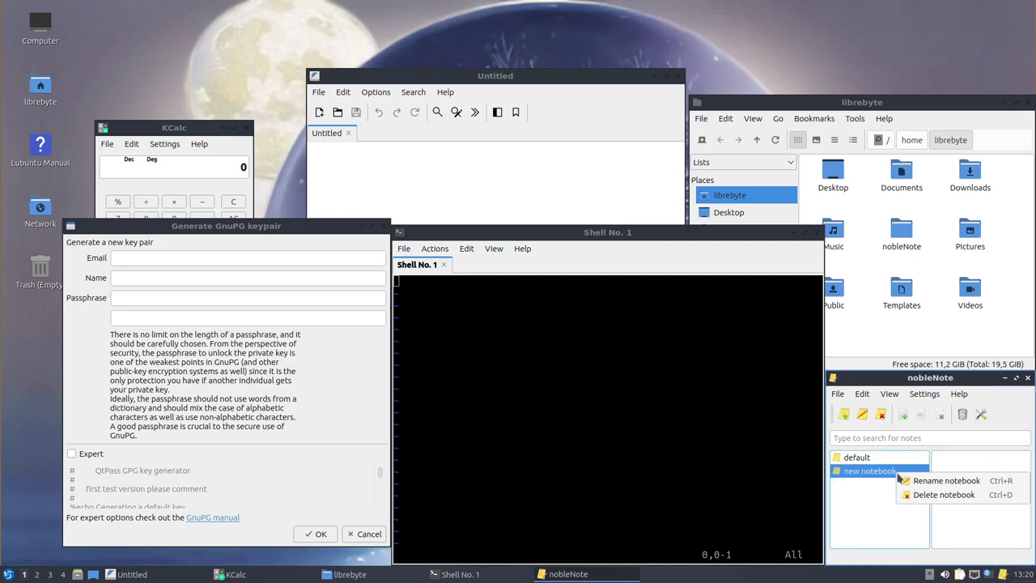
pyautogui.press('Escape')
pyautogui.press('Up')
pyautogui.click(893, 473)
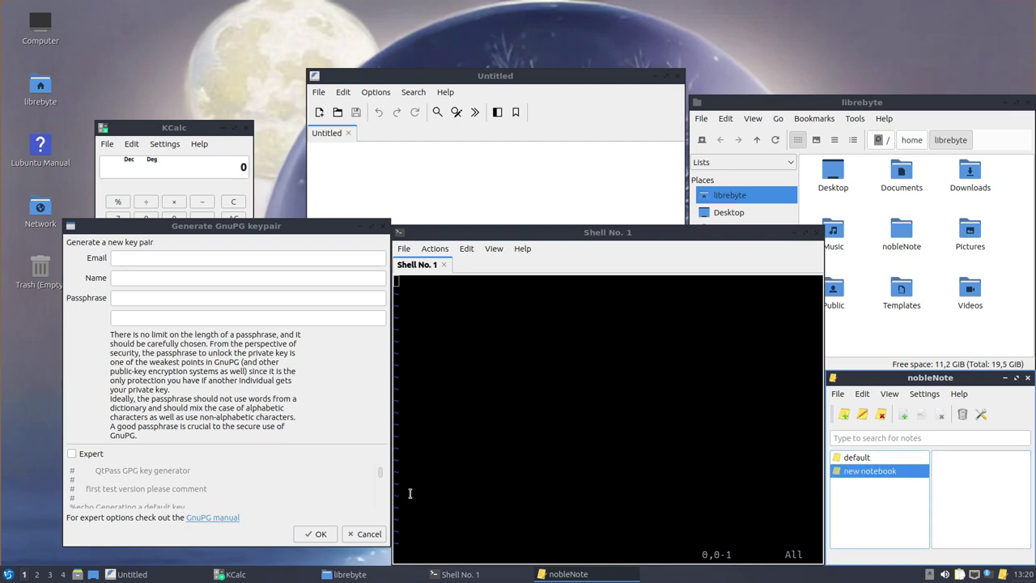
pyautogui.click(8, 574)
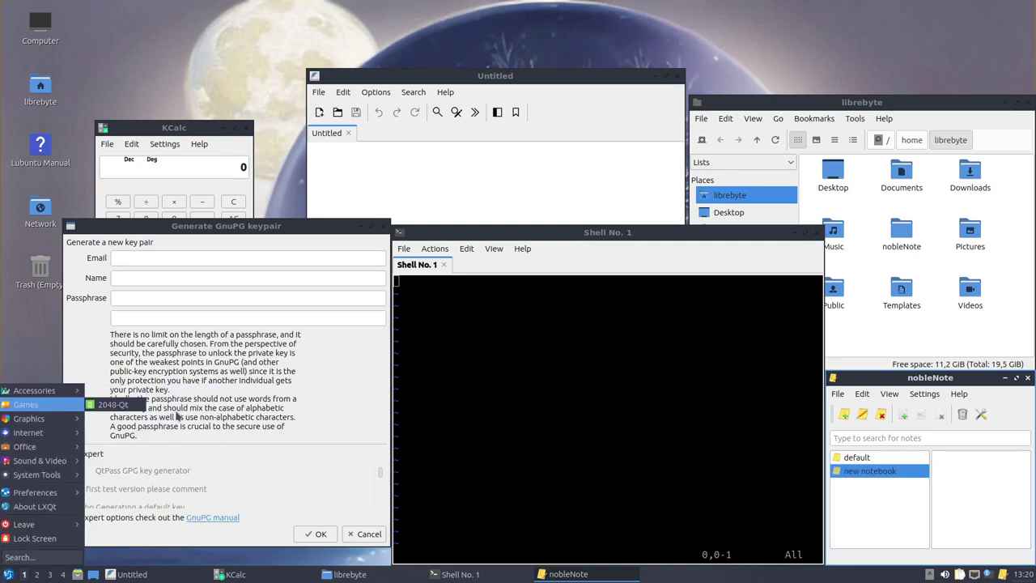
# Make nobleNote taller and move the file manager and FeatherPad windows up toward the top-left
pyautogui.click(266, 486)
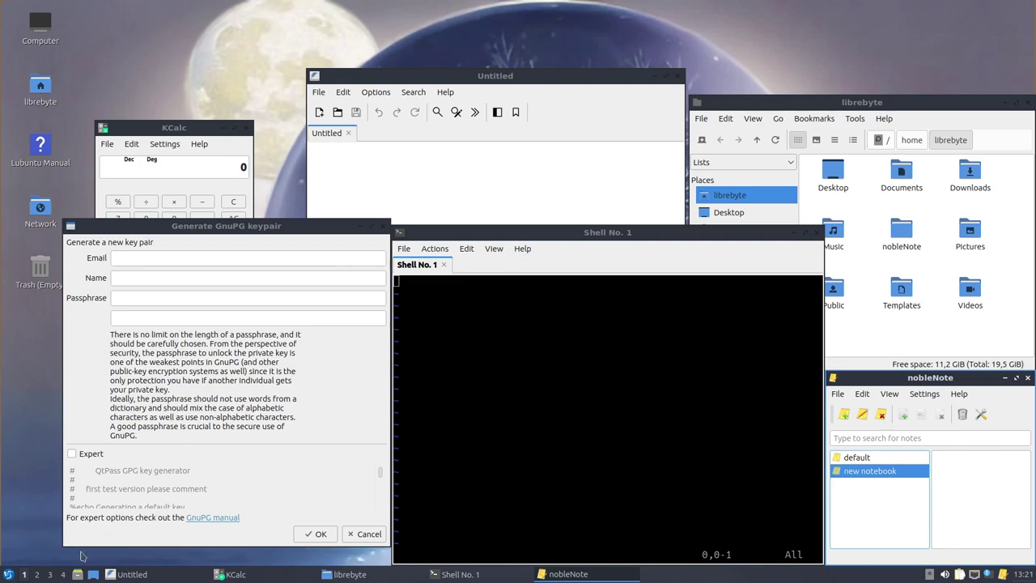
pyautogui.click(8, 574)
pyautogui.moveTo(54, 392)
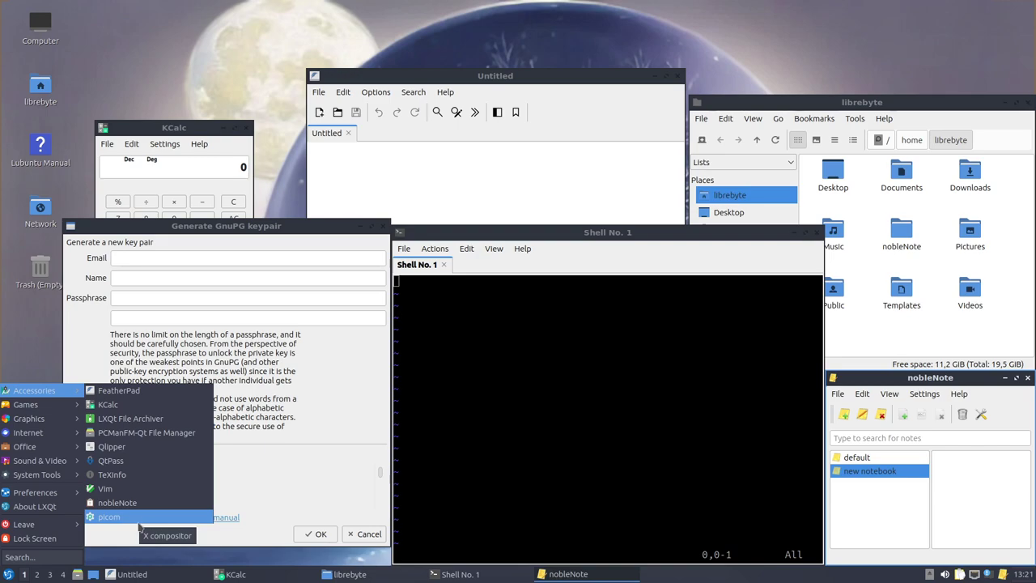
pyautogui.click(139, 517)
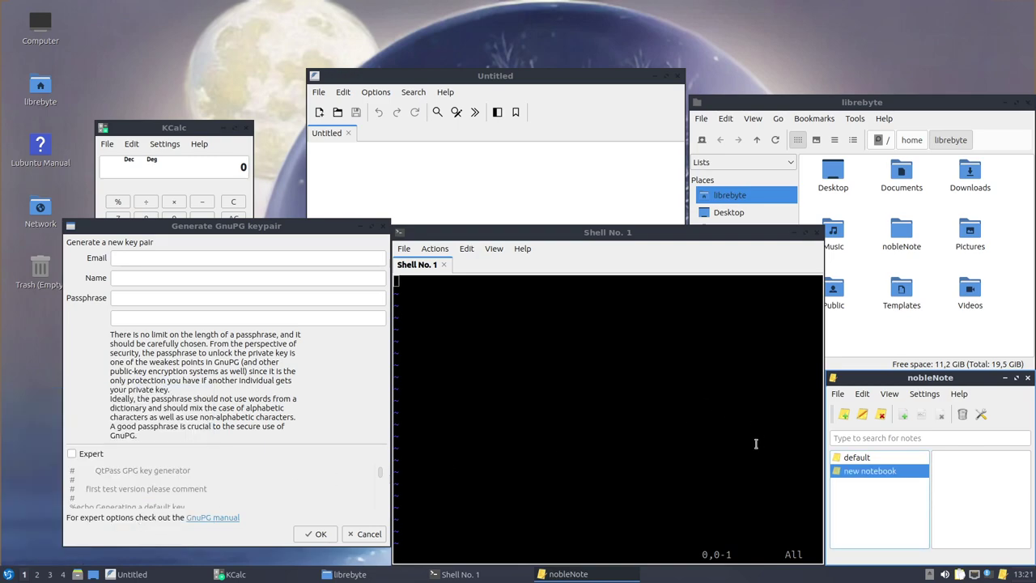
pyautogui.moveTo(951, 377); pyautogui.dragTo(951, 55)
pyautogui.moveTo(746, 103); pyautogui.dragTo(681, 55)
pyautogui.click(472, 194)
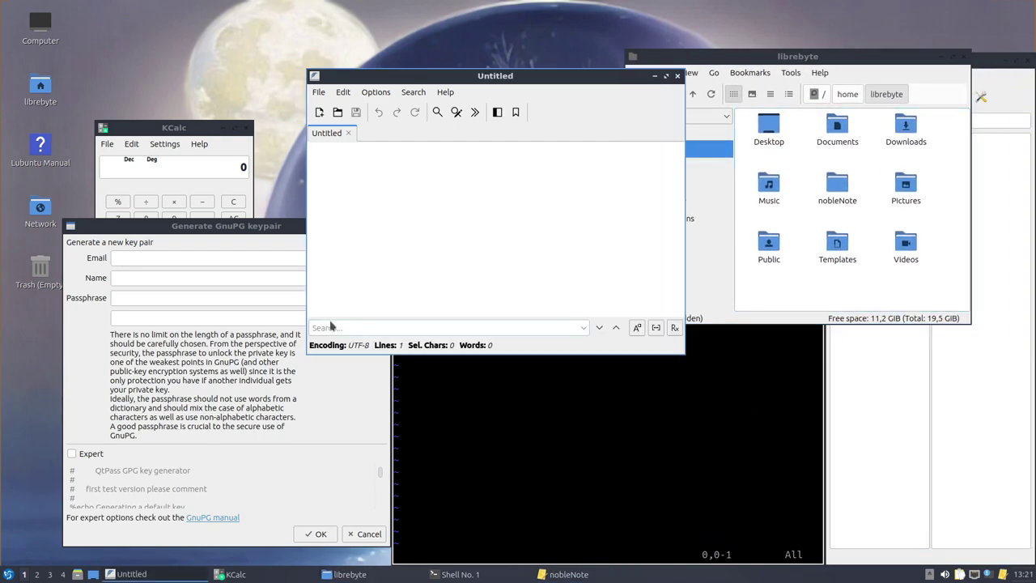
pyautogui.hotkey('alt', 'Tab')
pyautogui.hotkey('alt', 'Tab')
pyautogui.hotkey('alt', 'Tab')
pyautogui.hotkey('alt', 'Tab')
pyautogui.hotkey('alt', 'Tab')
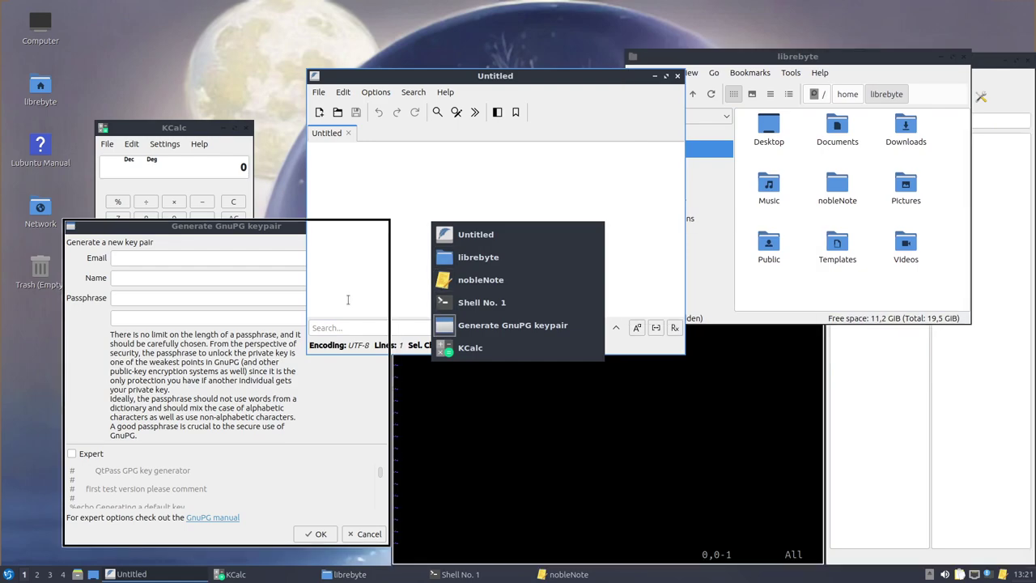
pyautogui.moveTo(607, 78); pyautogui.dragTo(495, 19)
pyautogui.moveTo(801, 57); pyautogui.dragTo(788, 20)
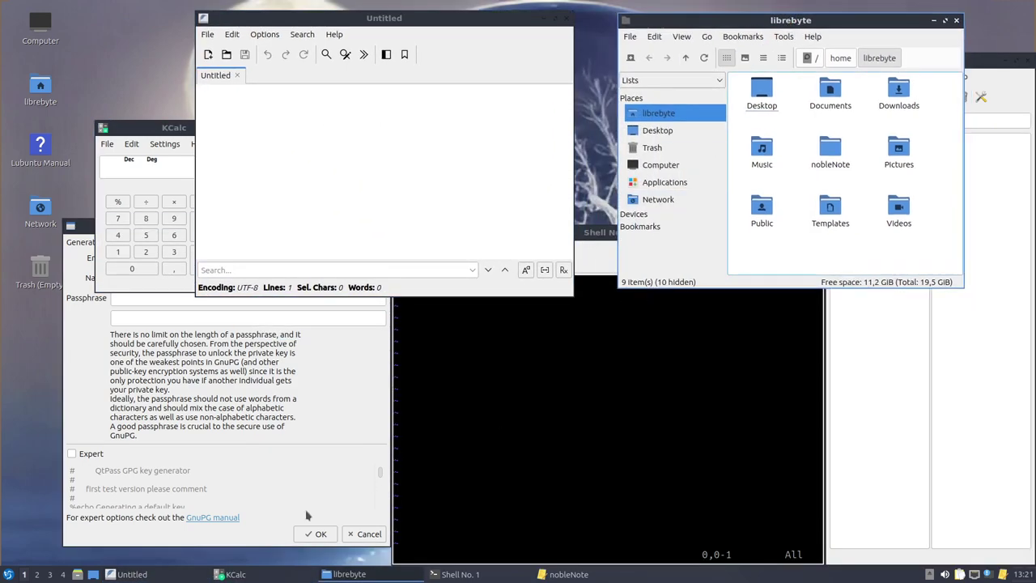
pyautogui.click(9, 574)
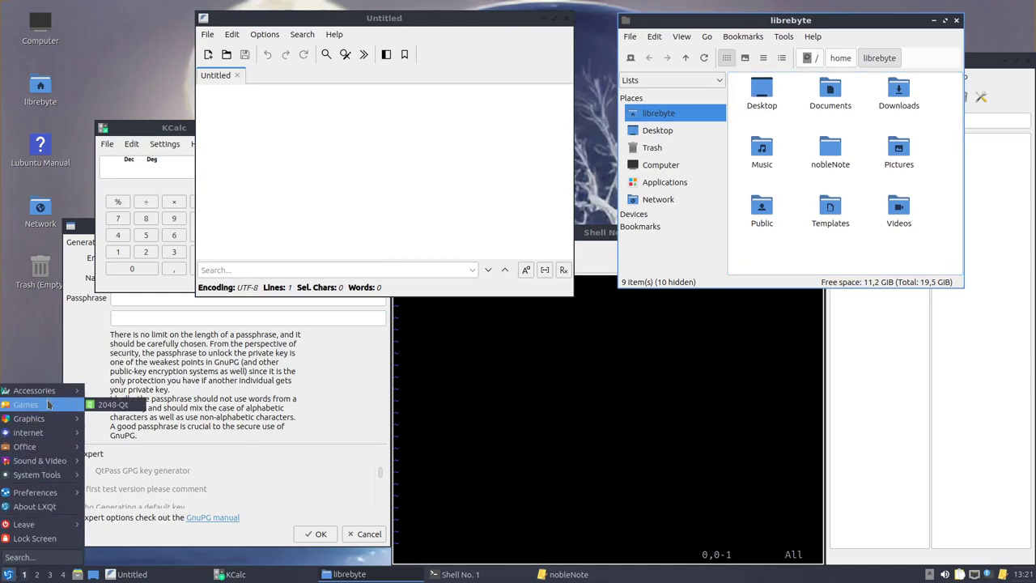
pyautogui.moveTo(44, 420)
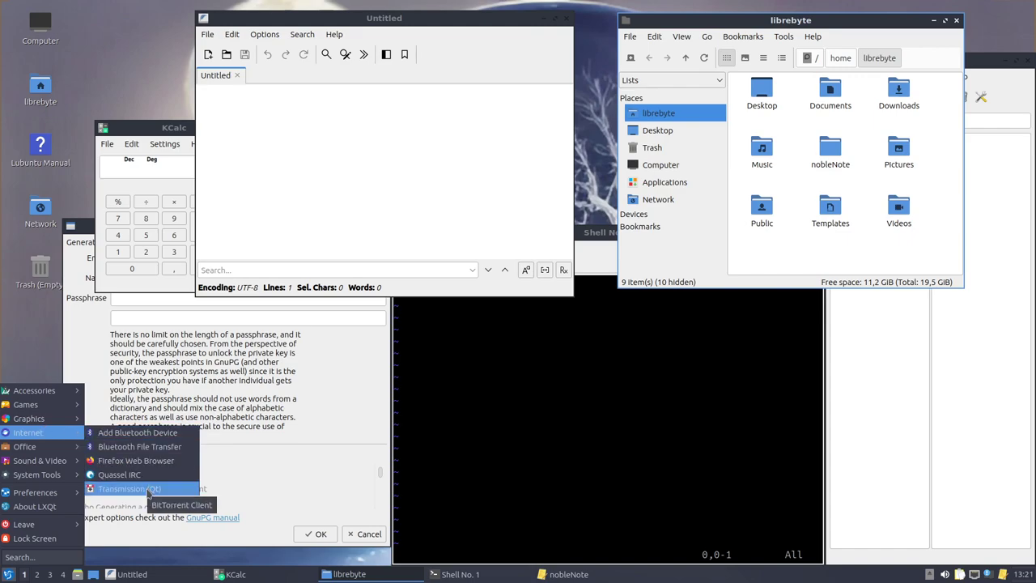
pyautogui.moveTo(31, 451)
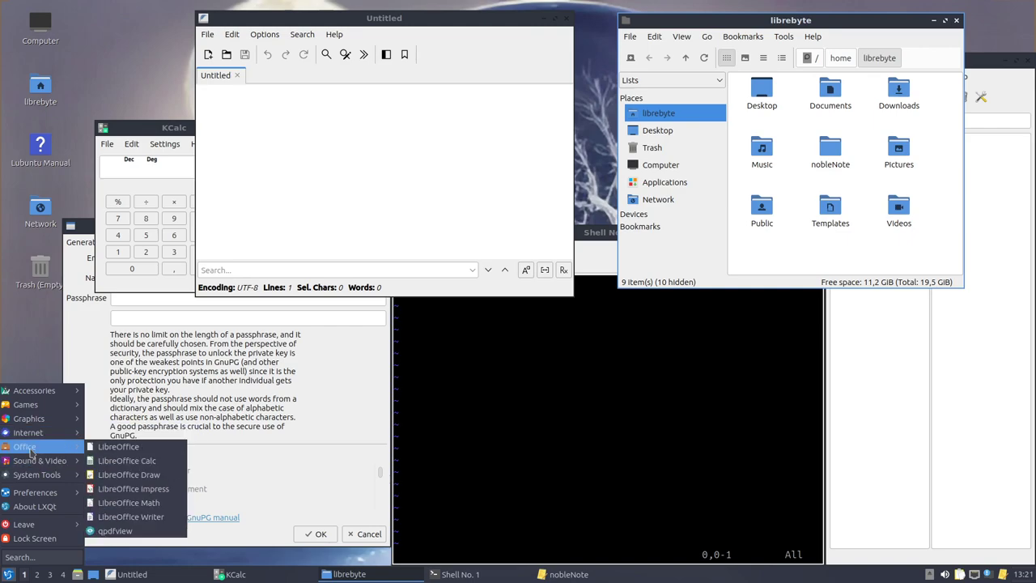
pyautogui.click(141, 461)
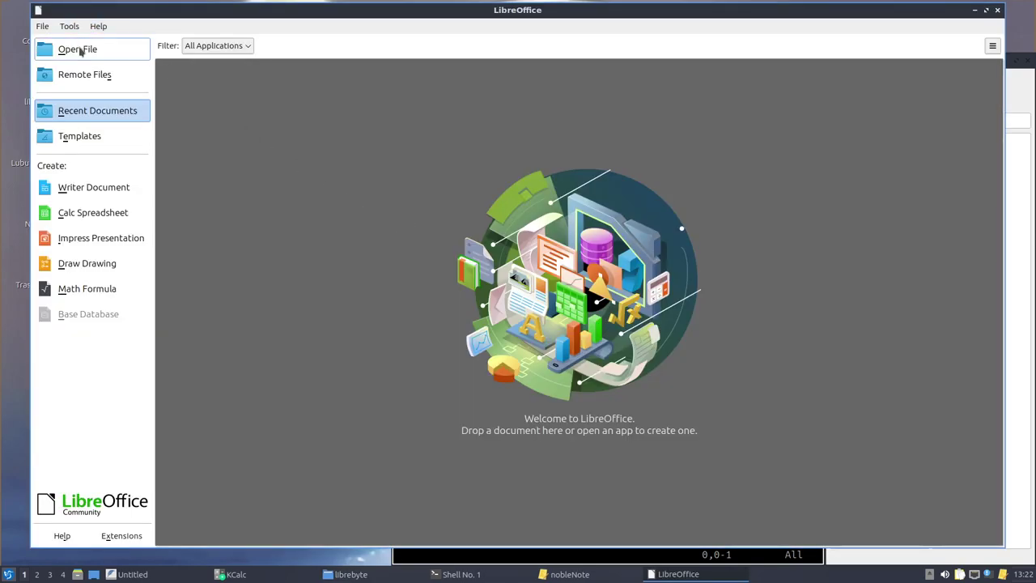
pyautogui.click(997, 9)
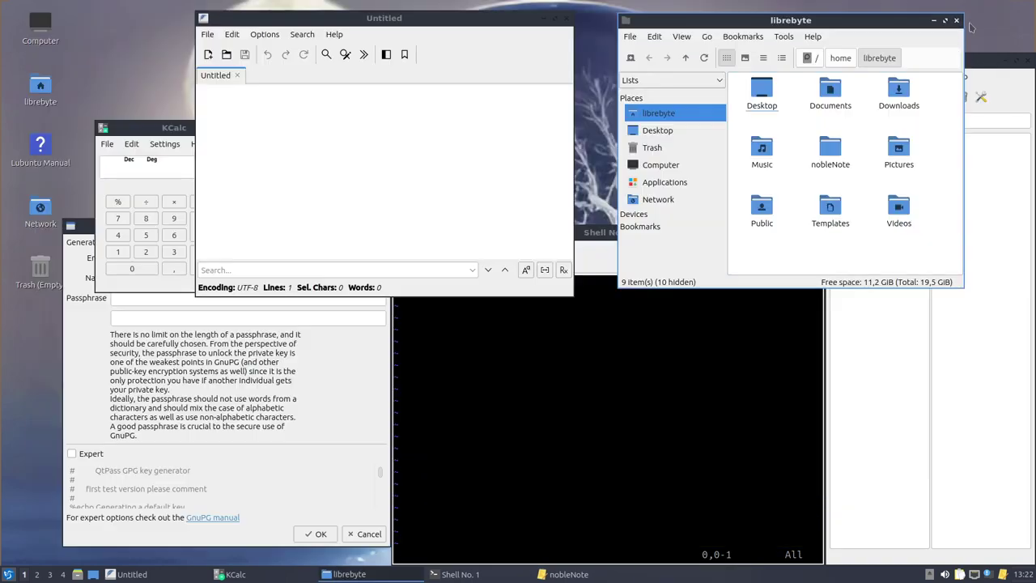
# Launch LibreOffice Writer, dismissing the Tip of the Day and the first-run version notice
pyautogui.click(7, 574)
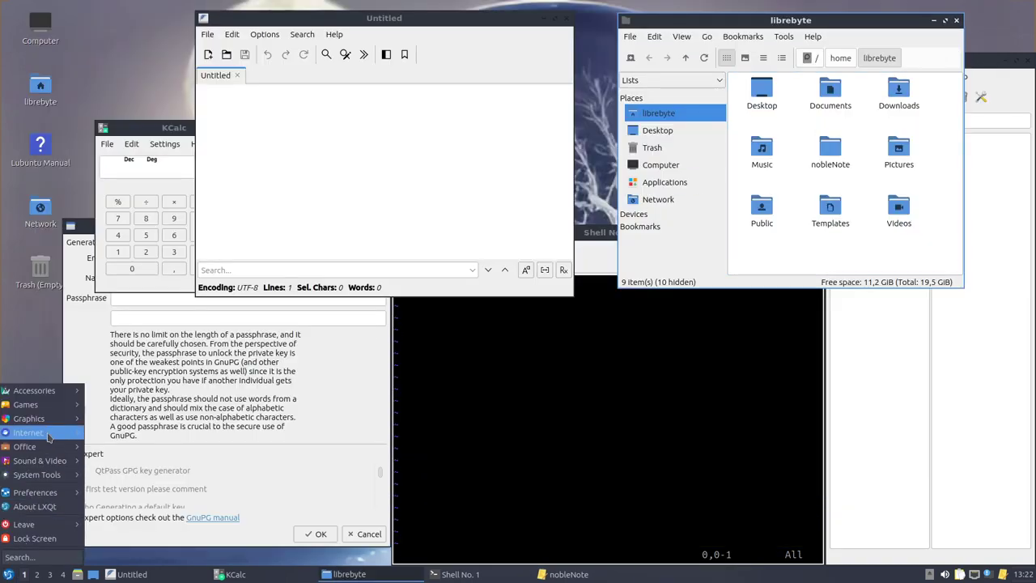
pyautogui.moveTo(49, 447)
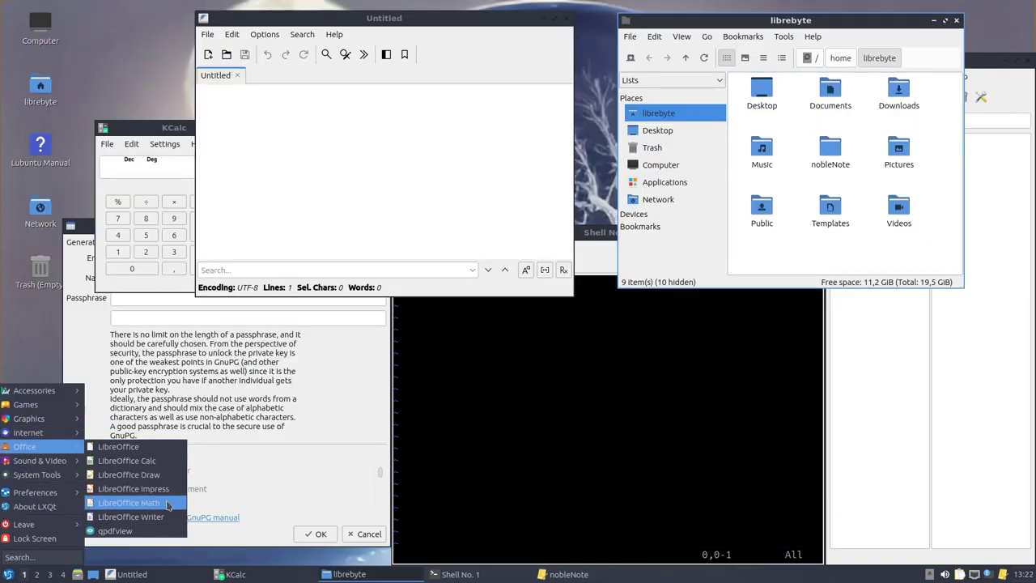
pyautogui.click(169, 506)
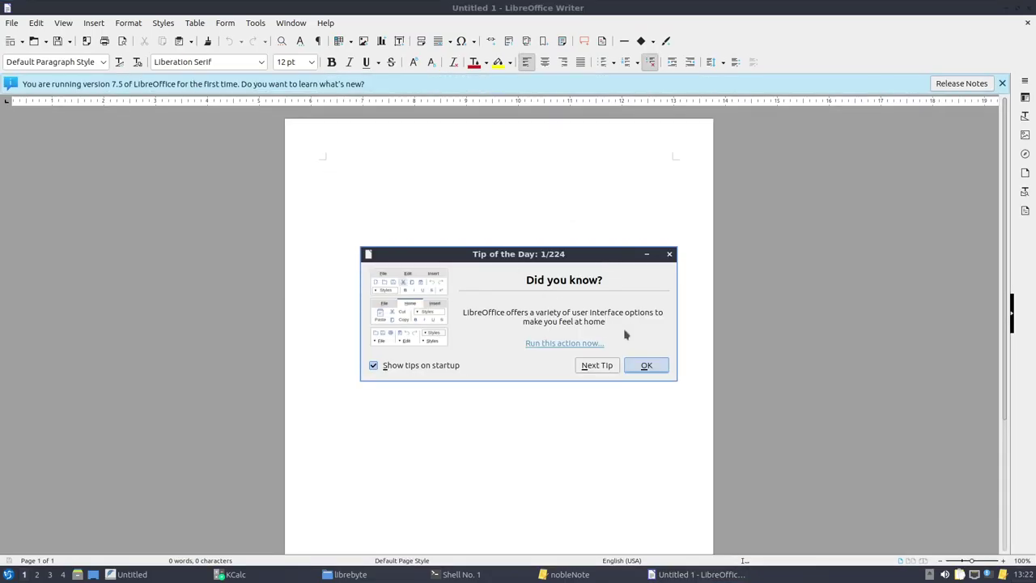
pyautogui.click(639, 364)
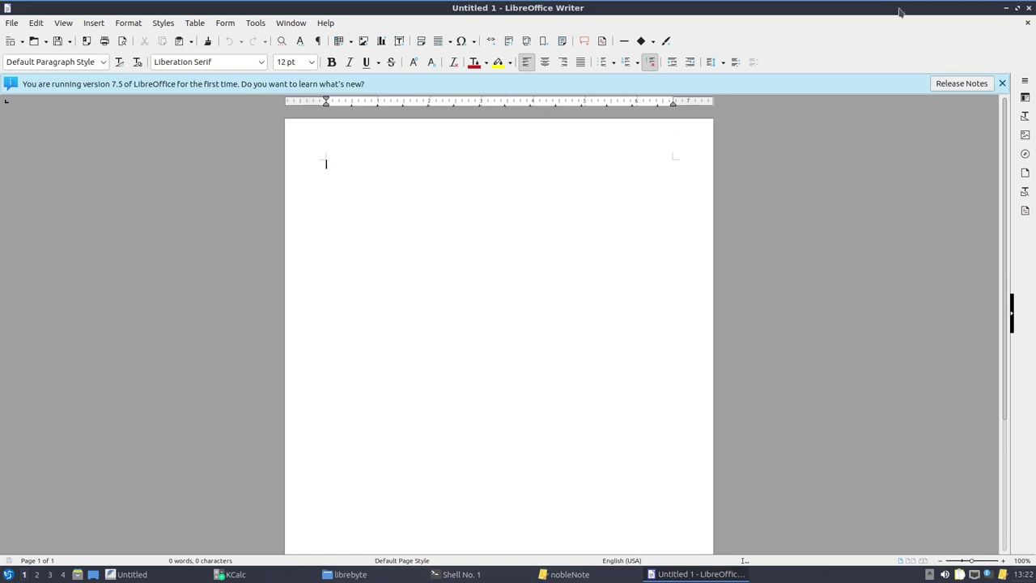
pyautogui.click(1001, 83)
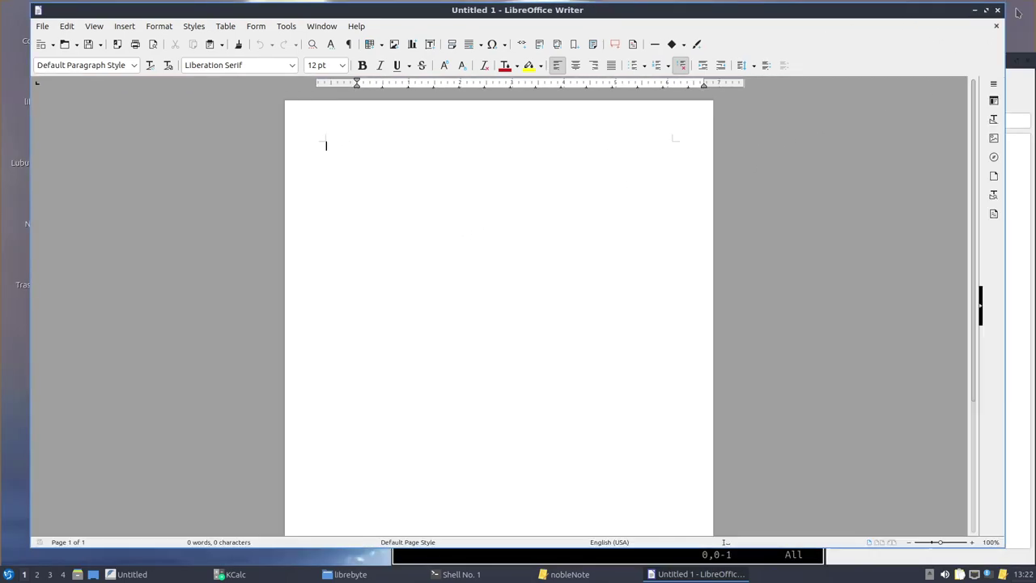
# Restore Writer from full screen, make its window narrower, and bring it back to the front
pyautogui.click(1017, 9)
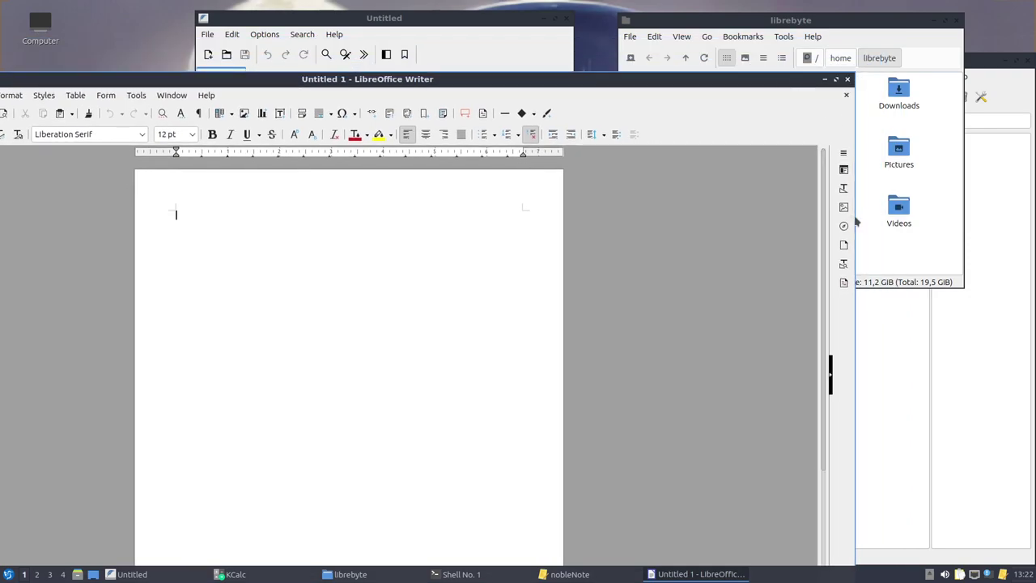
pyautogui.moveTo(830, 374); pyautogui.dragTo(332, 374)
pyautogui.click(475, 15)
pyautogui.hotkey('alt', 'Tab')
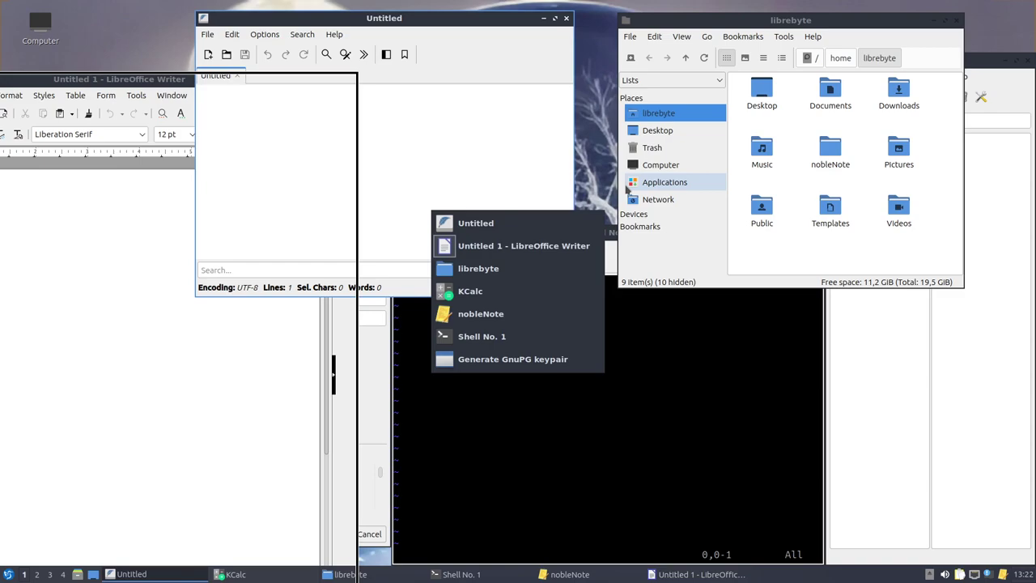
pyautogui.hotkey('alt', 'Tab')
pyautogui.hotkey('alt', 'Tab')
pyautogui.click(8, 575)
pyautogui.moveTo(47, 463)
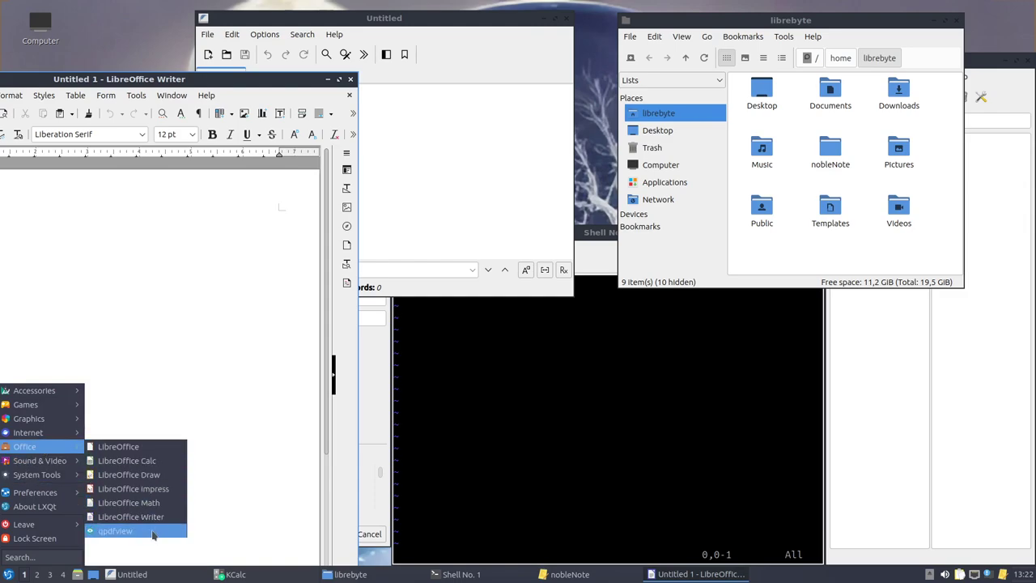
# Launch qpdfview and view then close its Help > About information
pyautogui.click(152, 531)
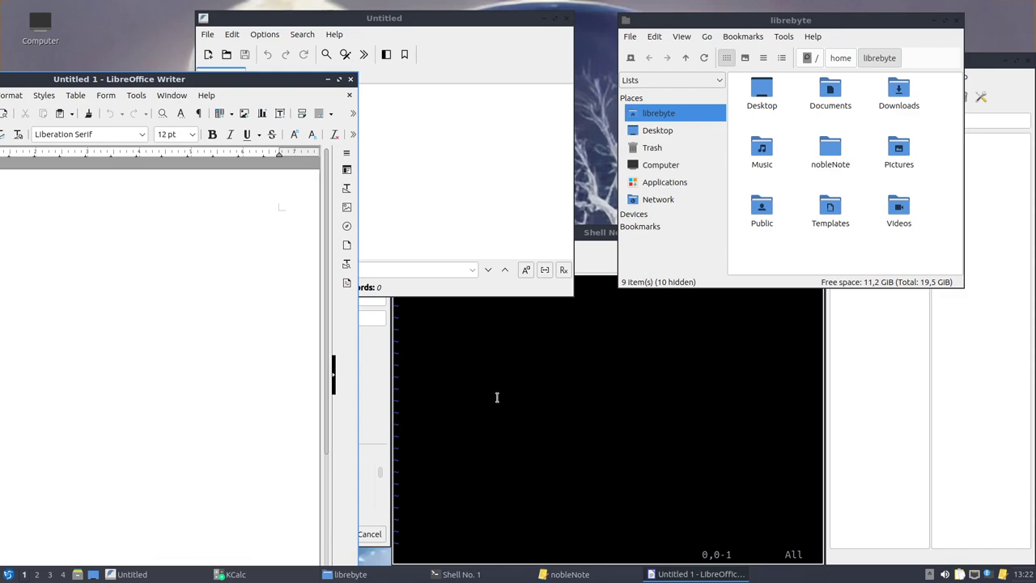
pyautogui.click(671, 24)
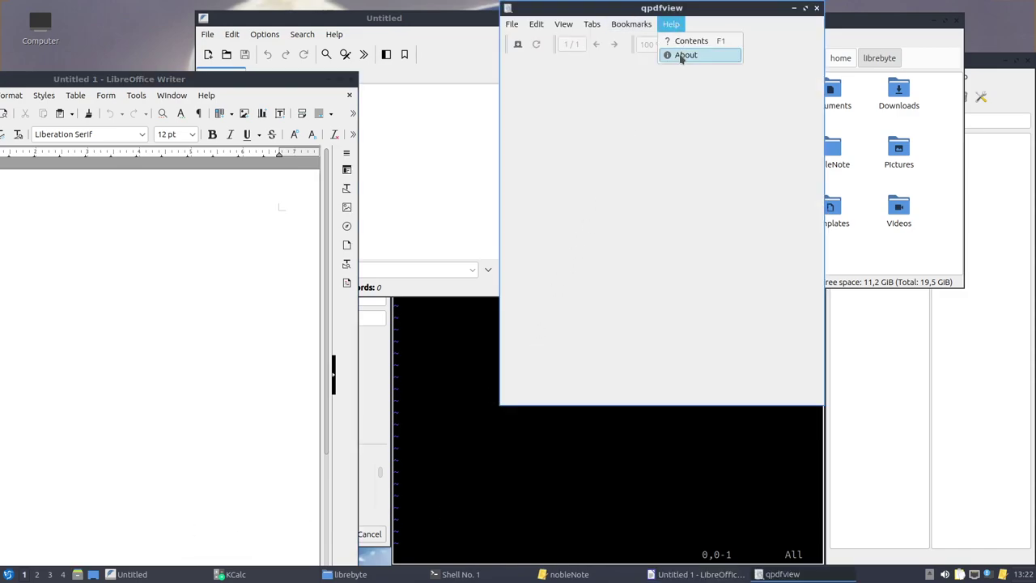
pyautogui.click(685, 55)
pyautogui.click(753, 256)
pyautogui.hotkey('alt', 'Tab')
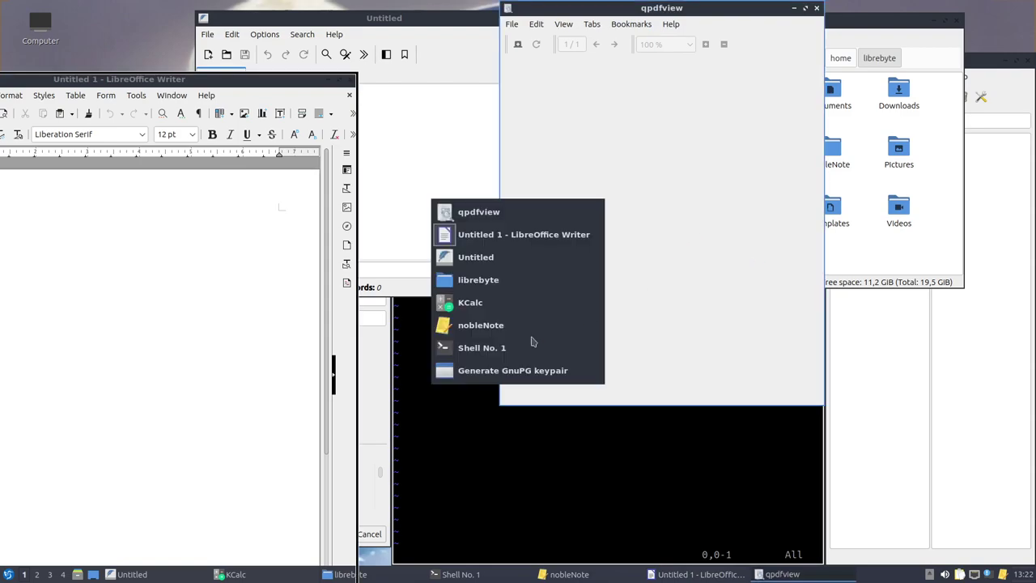
# Start htop from System Tools in a terminal window
pyautogui.click(8, 574)
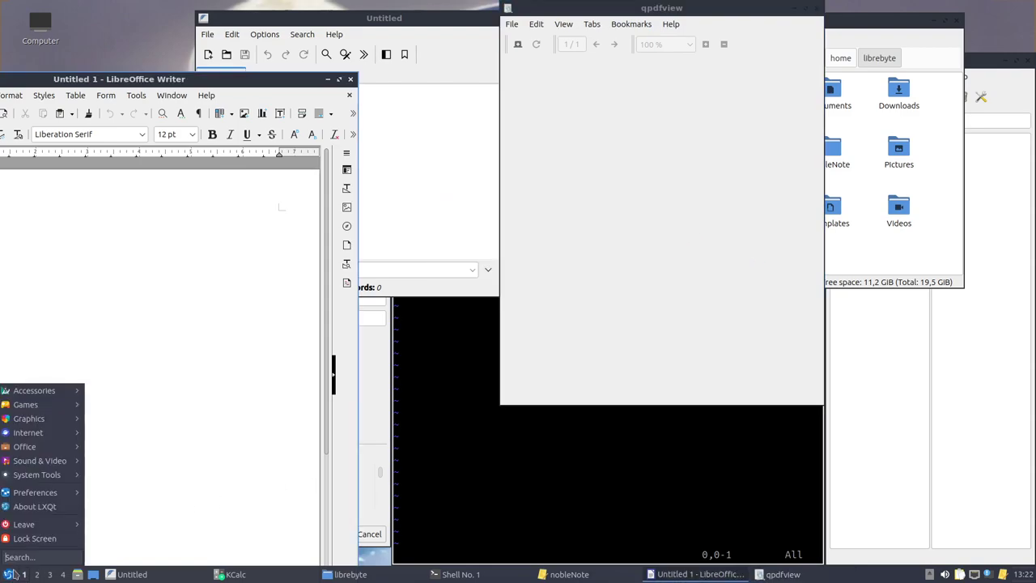
pyautogui.moveTo(49, 461)
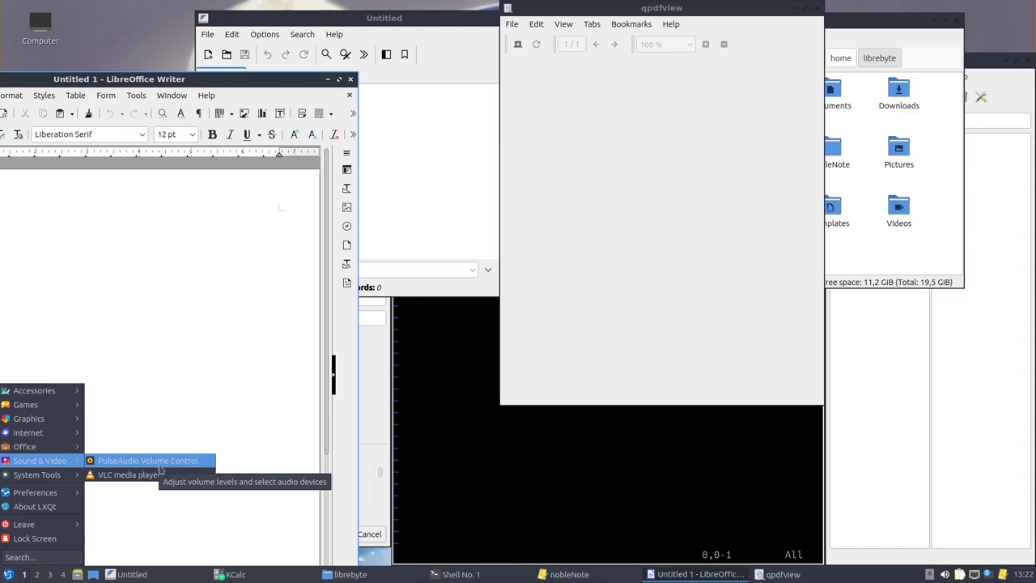
pyautogui.moveTo(57, 481)
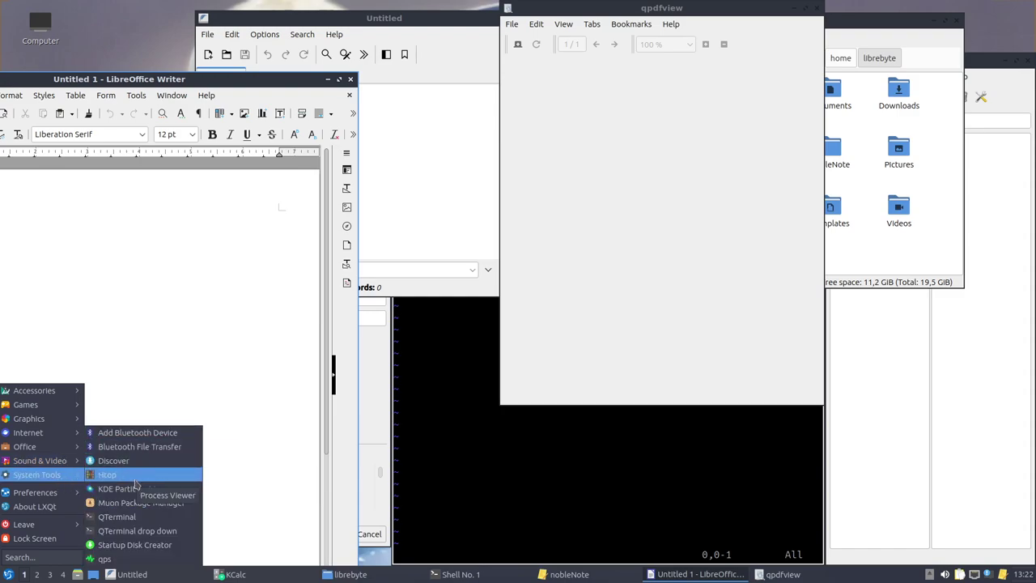
pyautogui.click(564, 360)
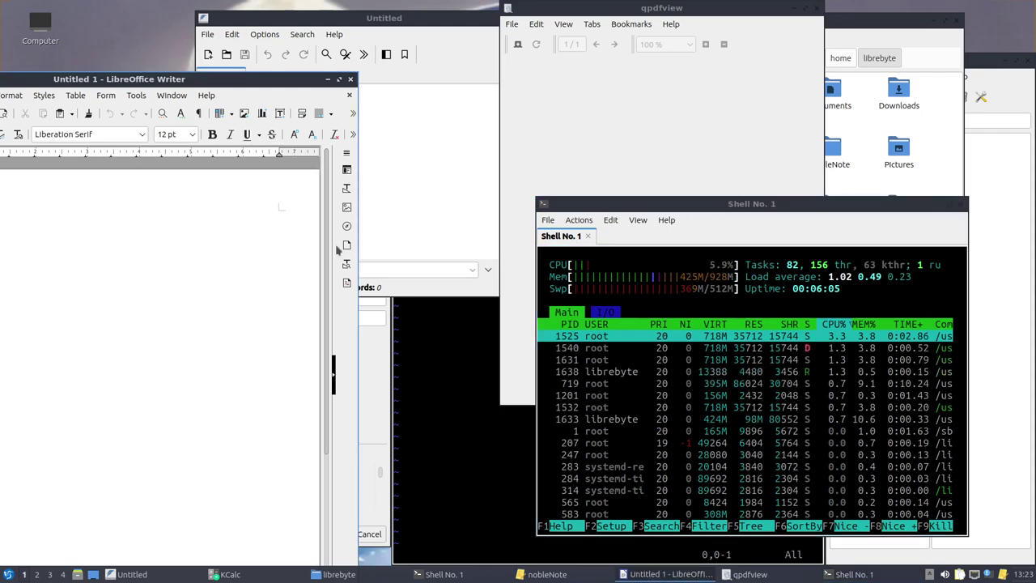
# Drag the htop Shell No. 1 window to the lower right, then bring FeatherPad and Writer forward
pyautogui.click(661, 104)
pyautogui.click(430, 126)
pyautogui.click(894, 206)
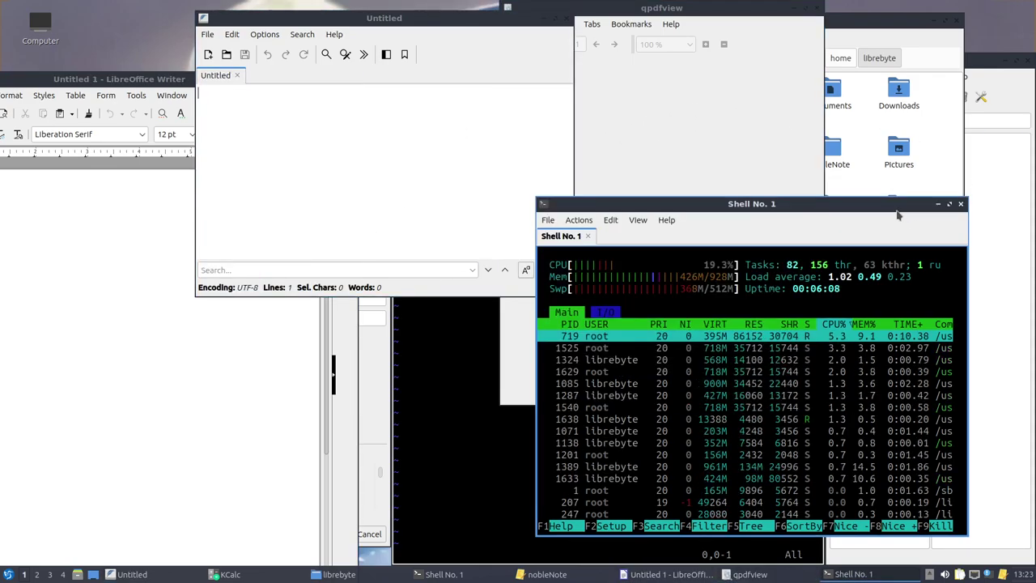
pyautogui.rightClick(890, 204)
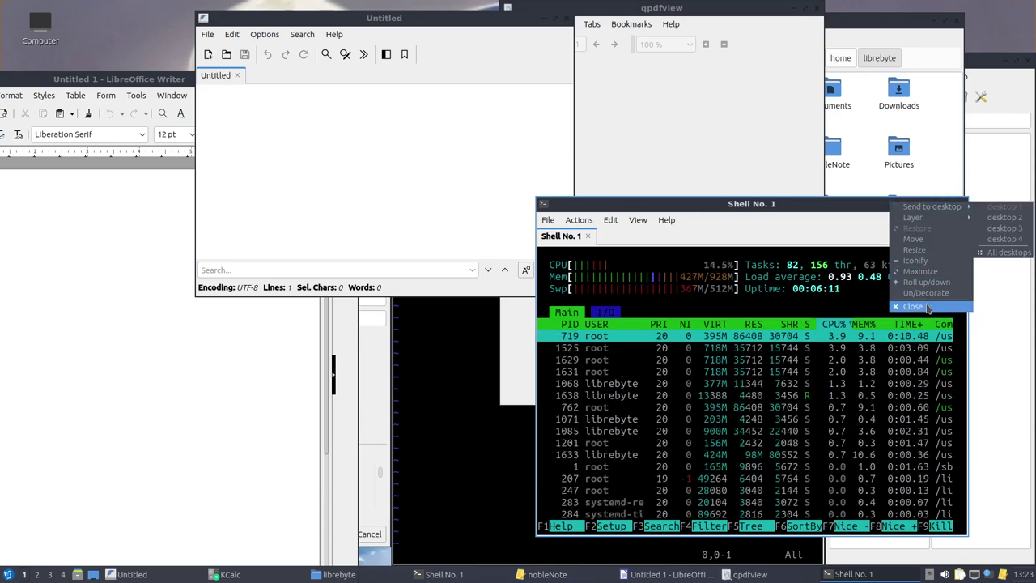
pyautogui.moveTo(825, 209); pyautogui.dragTo(944, 296)
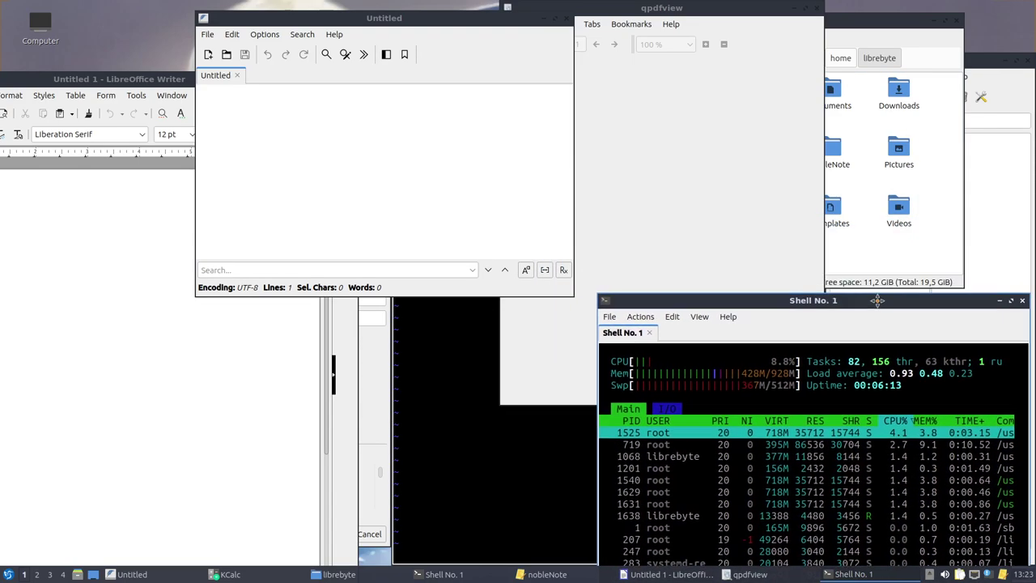
pyautogui.click(443, 174)
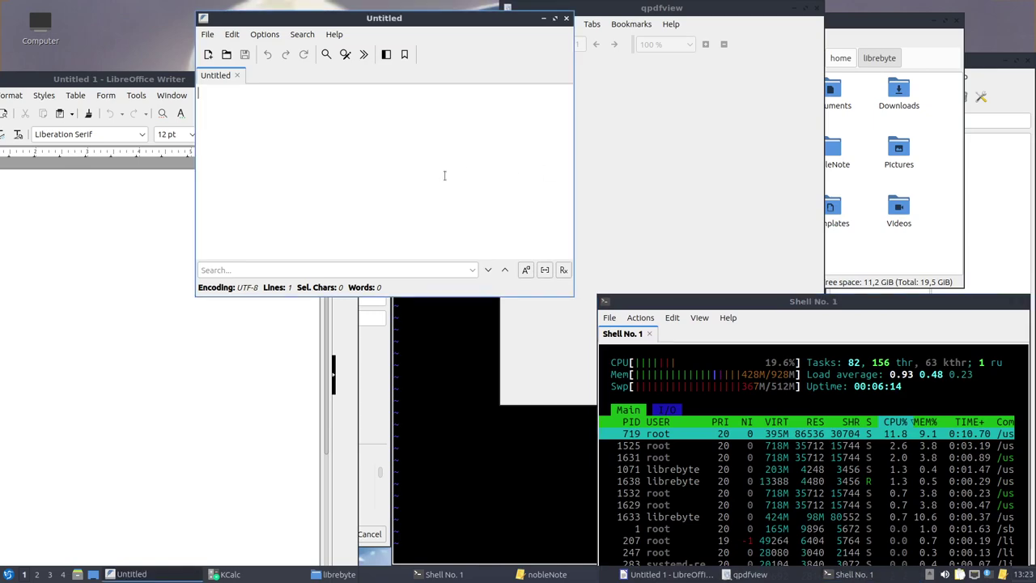
pyautogui.click(207, 395)
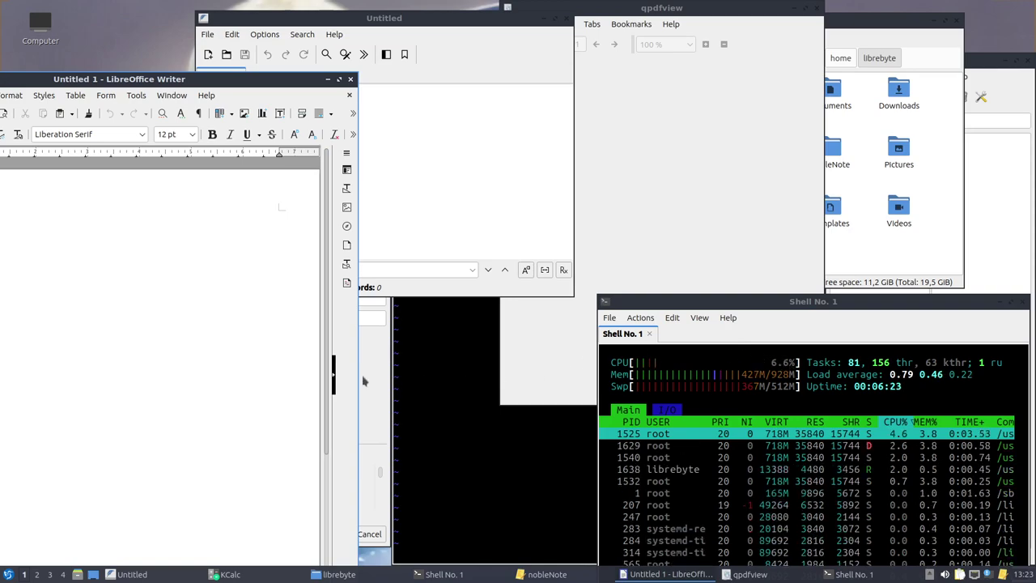
pyautogui.click(8, 574)
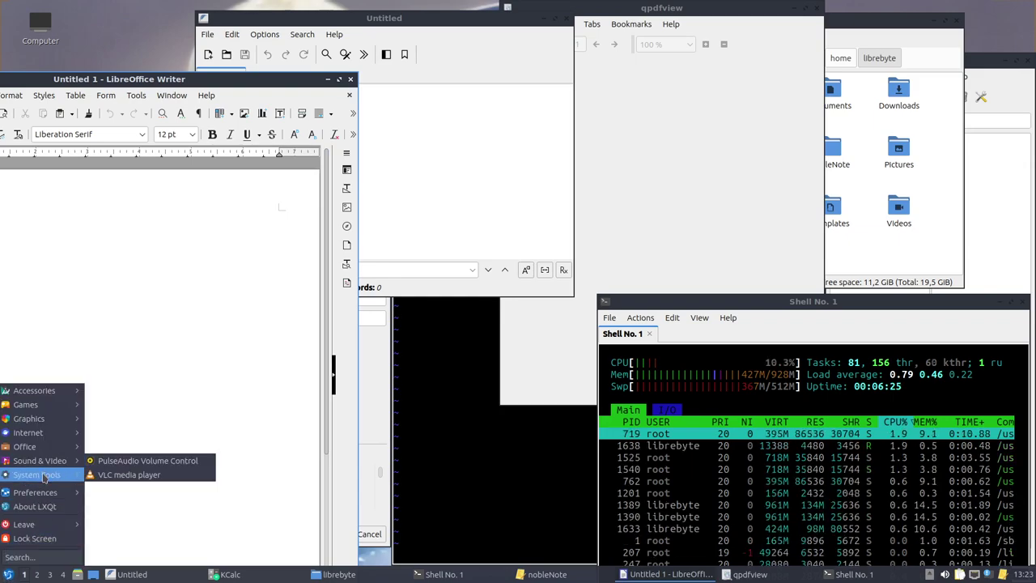
pyautogui.moveTo(44, 477)
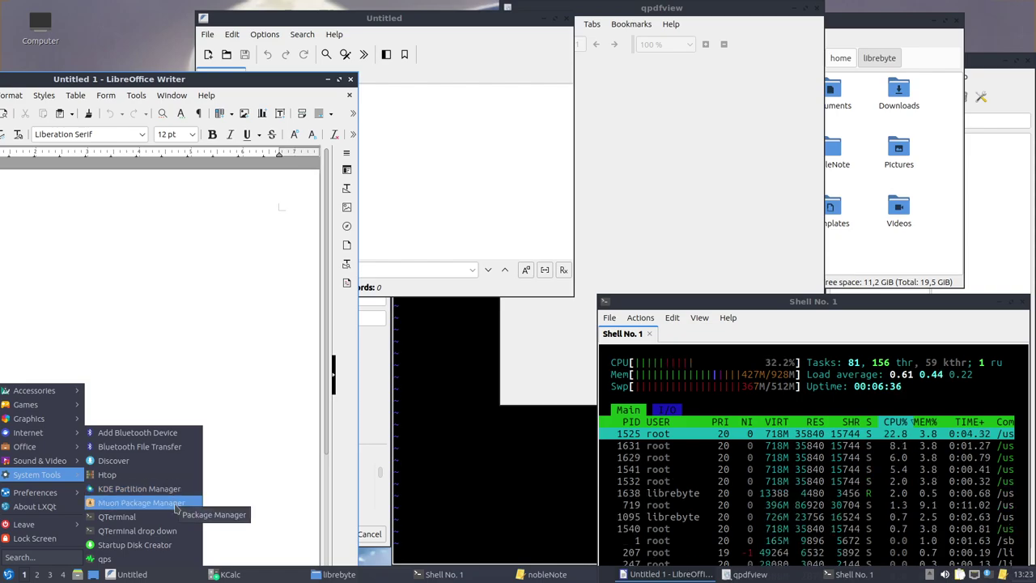
# Launch Muon Package Manager, view and close About KDE, then switch back to Writer
pyautogui.click(175, 503)
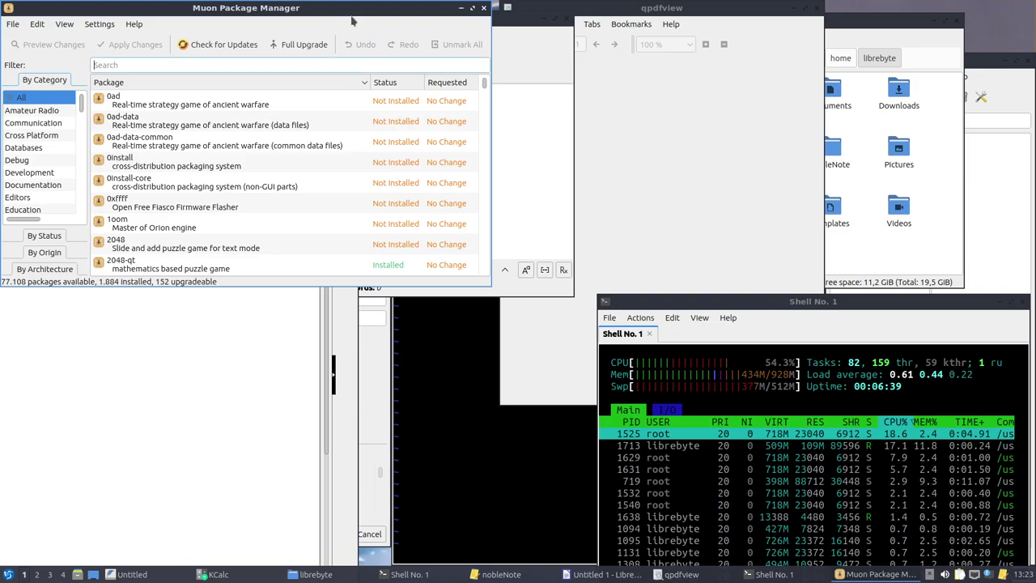
pyautogui.click(179, 42)
pyautogui.click(203, 157)
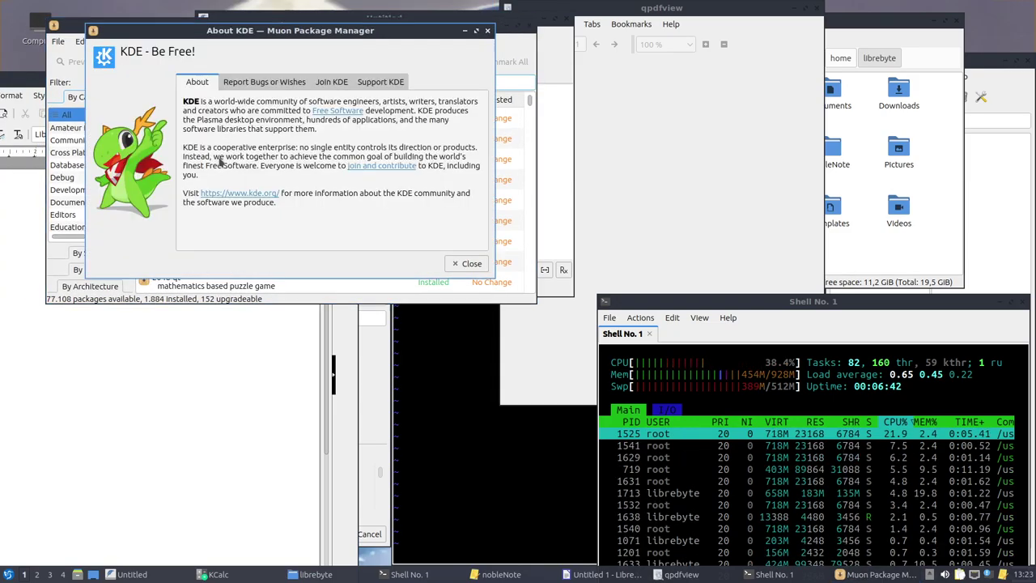
pyautogui.click(469, 263)
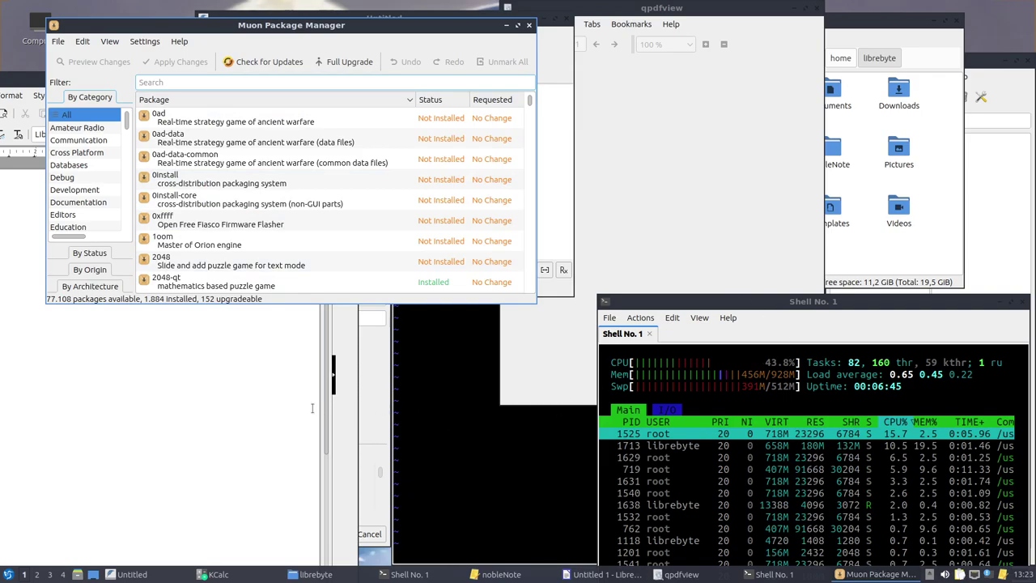
pyautogui.hotkey('alt', 'Tab')
pyautogui.click(7, 574)
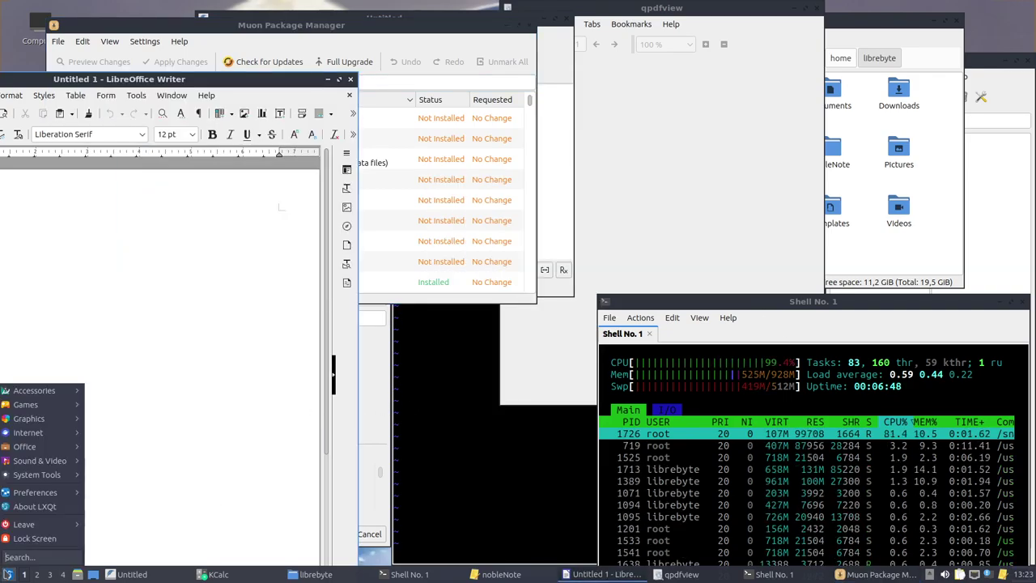
# Open a new terminal window and list the home folder with ls
pyautogui.moveTo(49, 474)
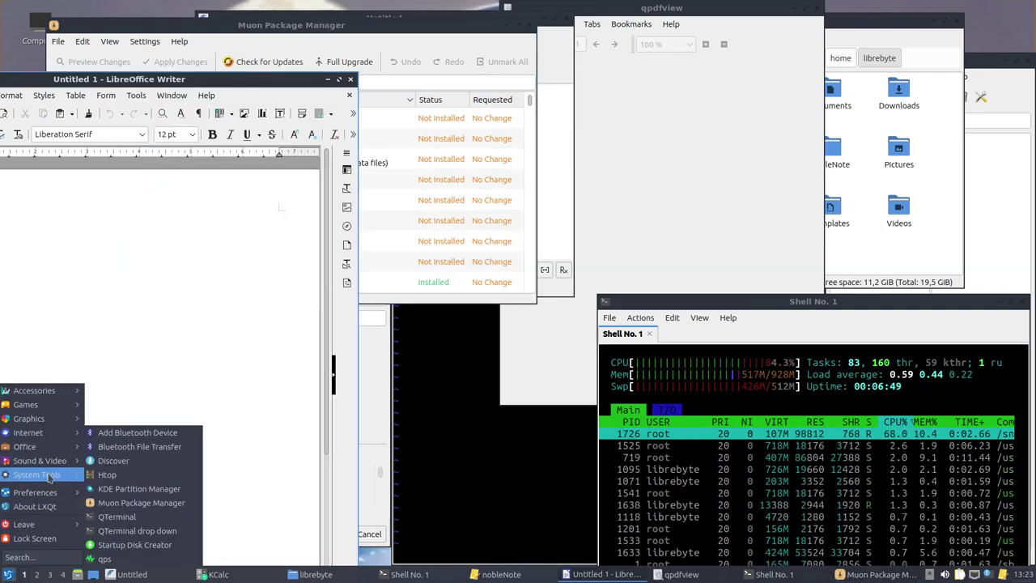
pyautogui.click(167, 519)
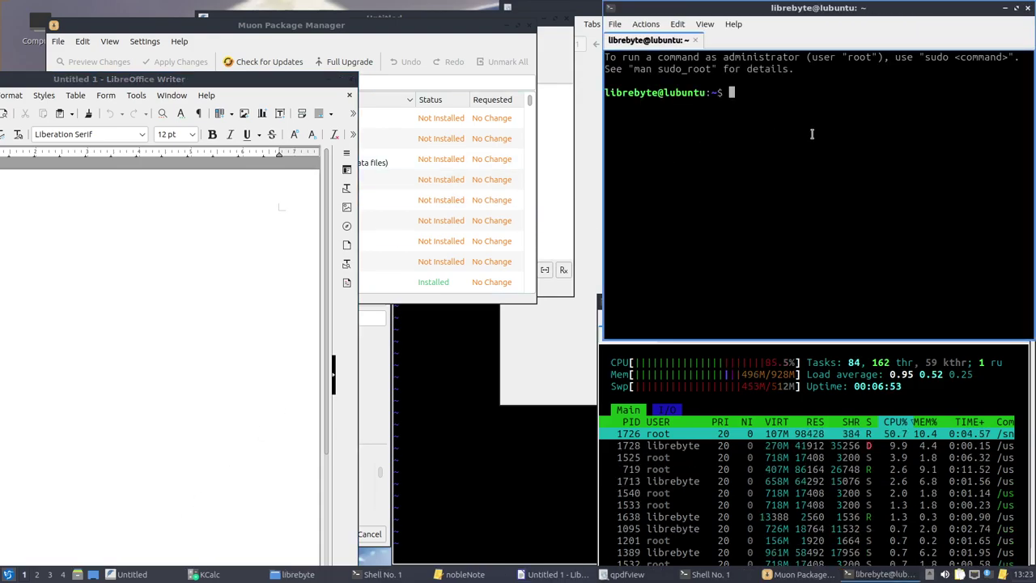
pyautogui.write('ls')
pyautogui.press('Return')
pyautogui.write('s')
pyautogui.press('BackSpace')
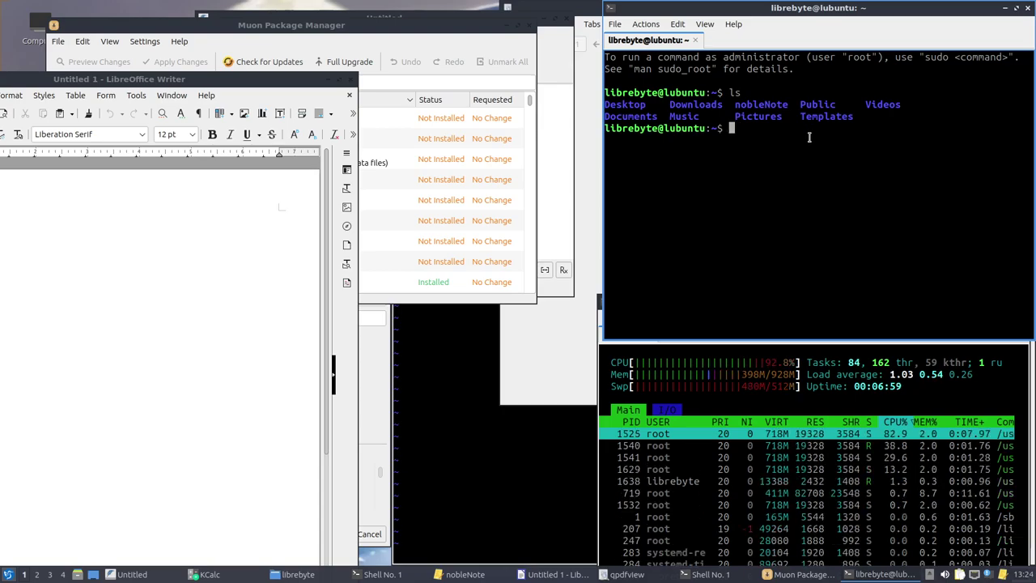
pyautogui.write('ls')
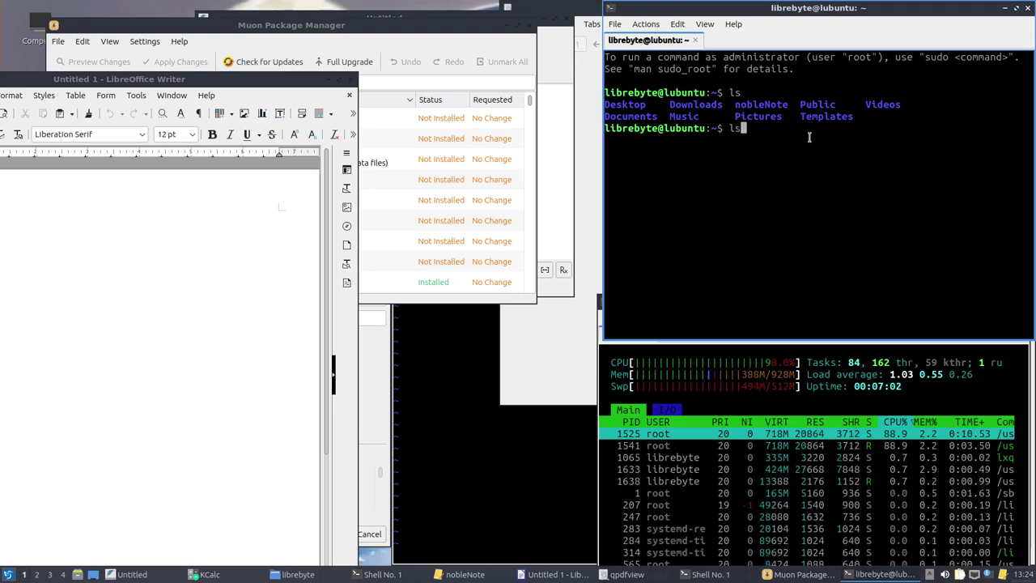
# Move the htop window up-left and widen it twice so full process command lines show
pyautogui.click(612, 348)
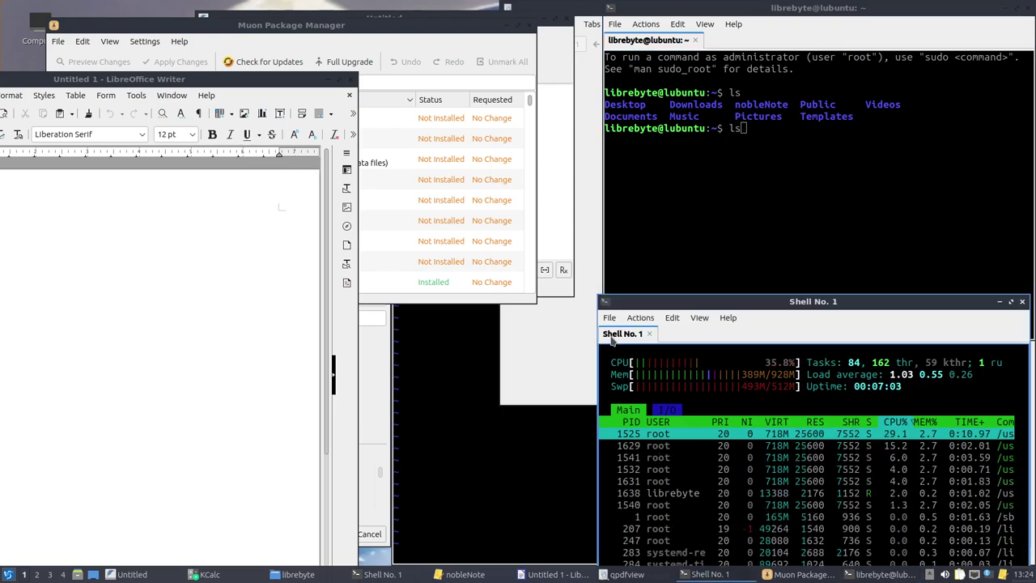
pyautogui.moveTo(680, 312); pyautogui.dragTo(526, 288)
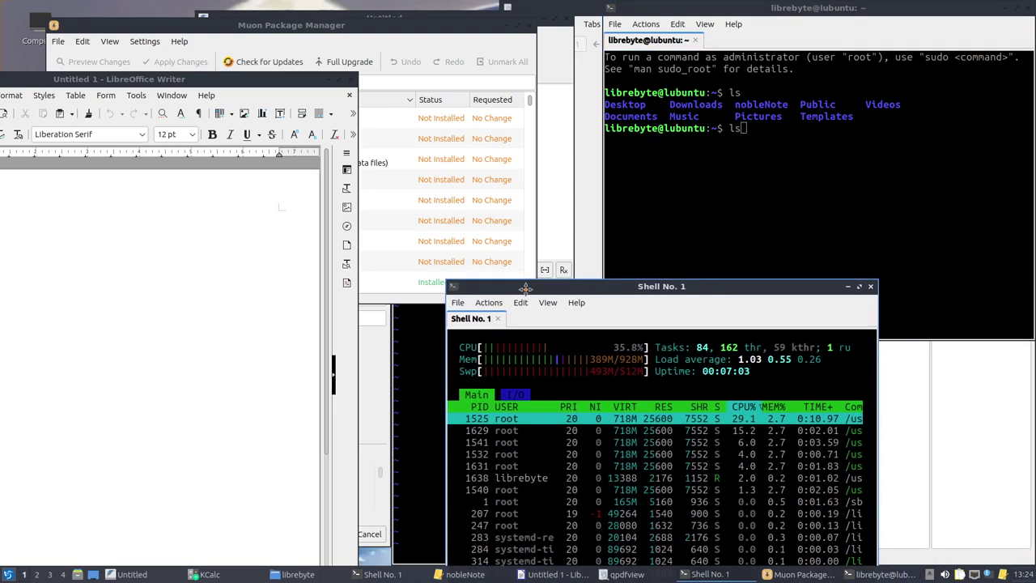
pyautogui.click(882, 427)
pyautogui.click(819, 427)
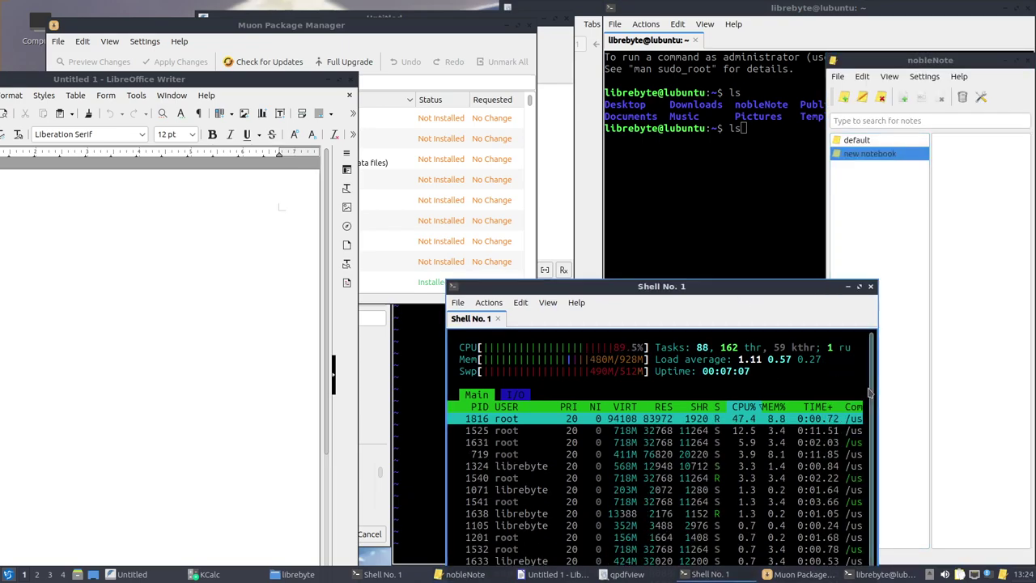
pyautogui.moveTo(873, 368); pyautogui.dragTo(1027, 368)
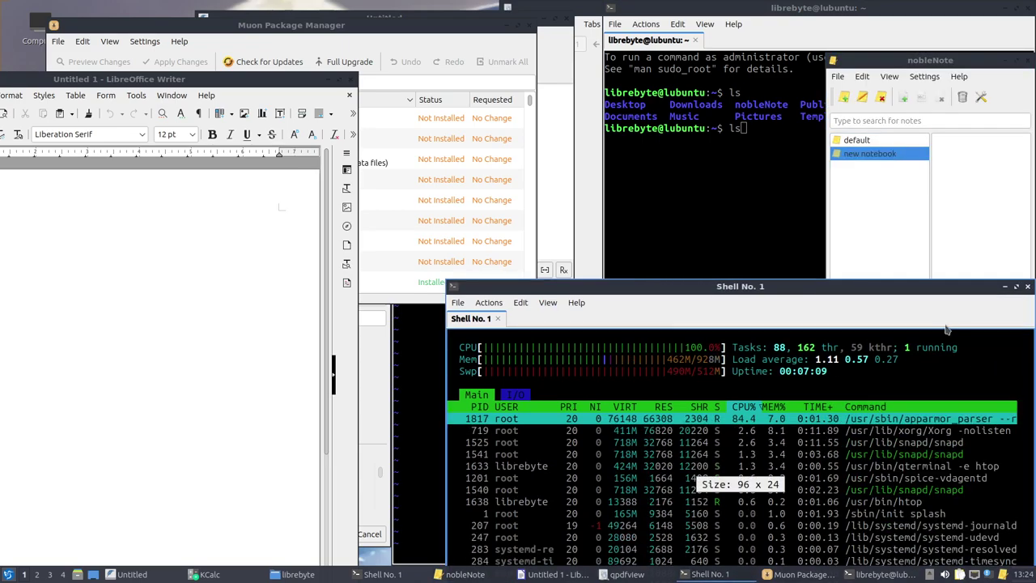
pyautogui.moveTo(913, 289); pyautogui.dragTo(789, 248)
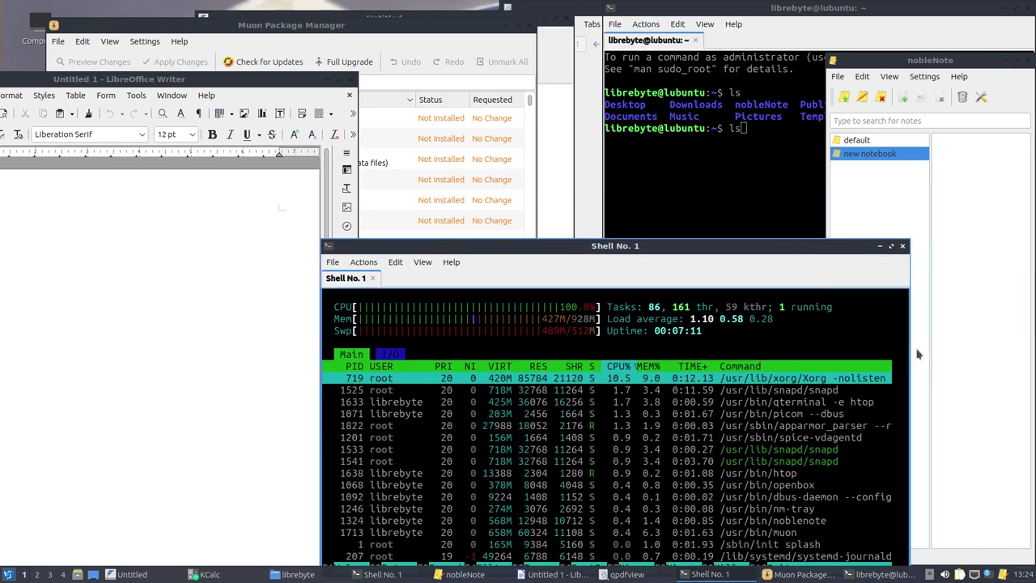
pyautogui.moveTo(910, 358); pyautogui.dragTo(1018, 359)
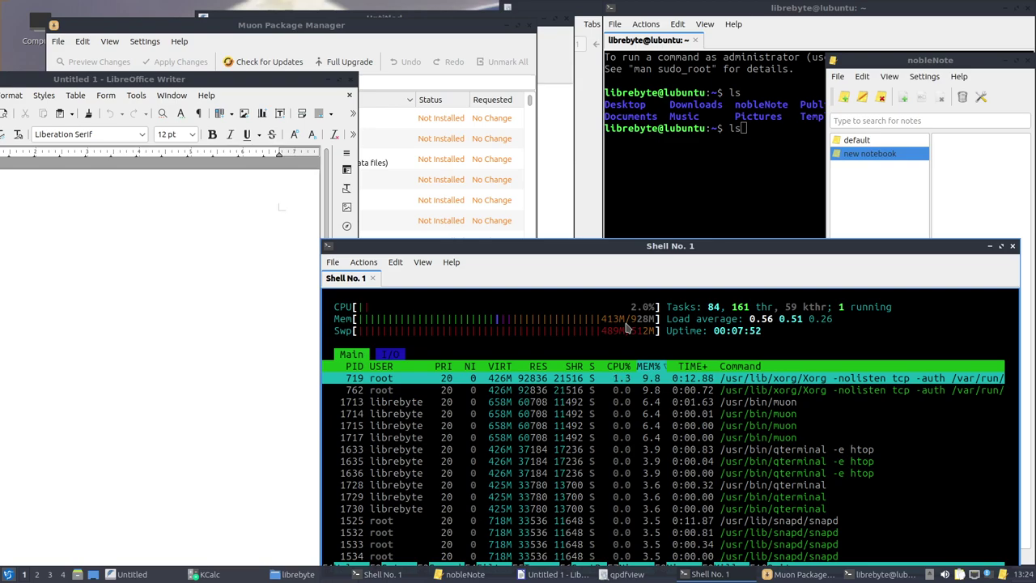
pyautogui.hotkey('alt', 'Tab')
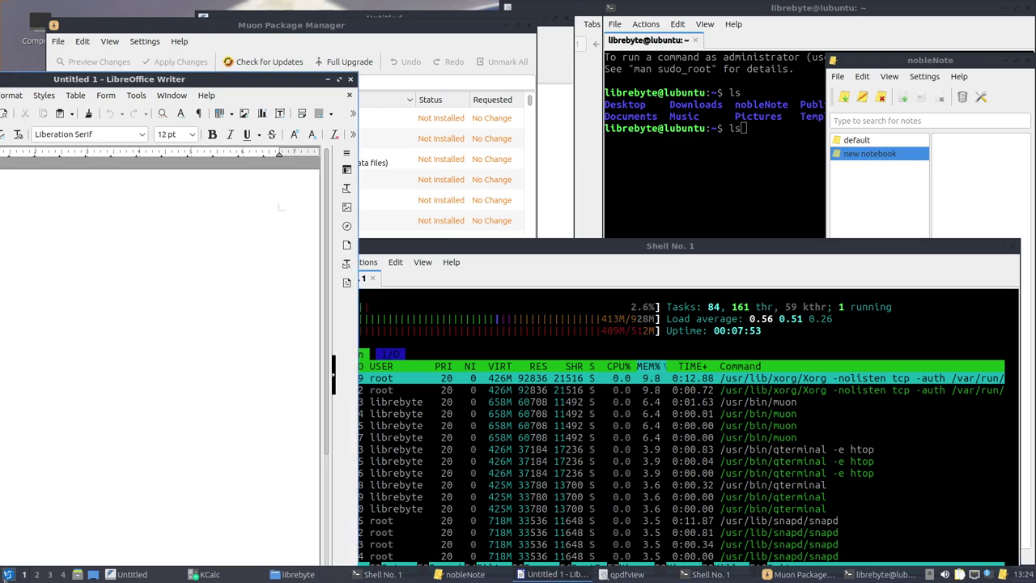
# Launch qps from System Tools, move it up and stretch it taller to show more processes
pyautogui.click(7, 574)
pyautogui.moveTo(46, 475)
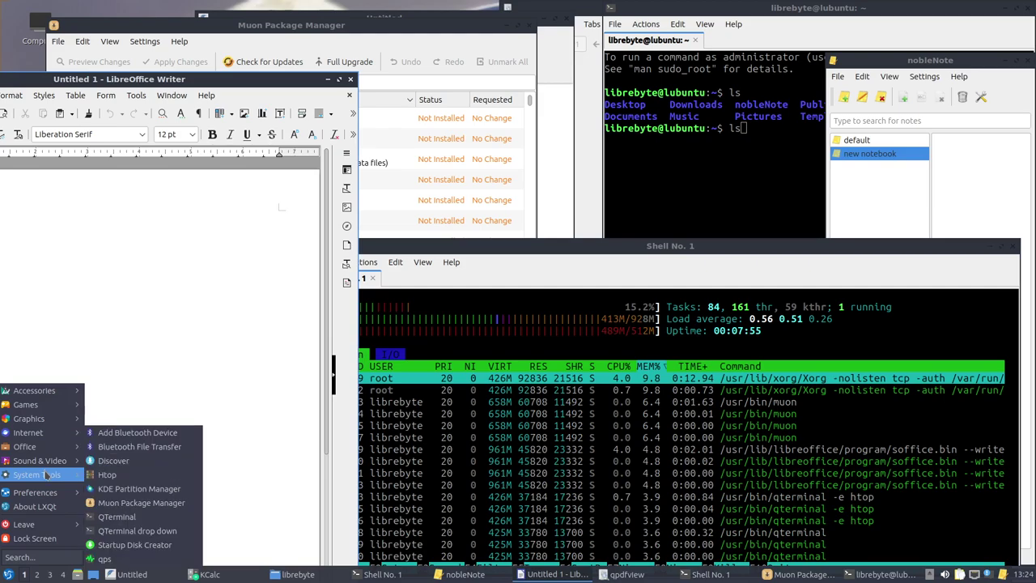
pyautogui.click(164, 558)
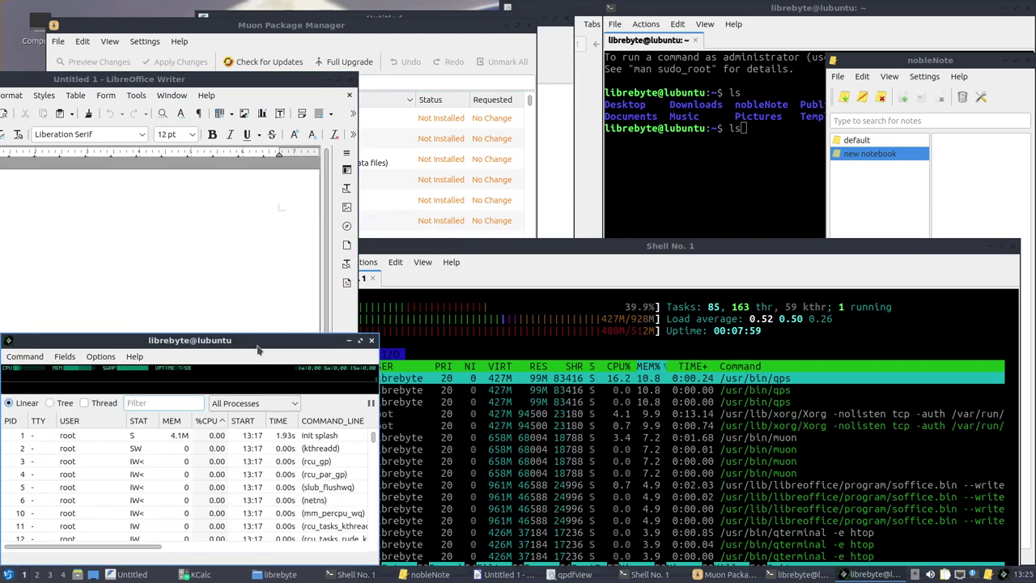
pyautogui.moveTo(256, 400); pyautogui.dragTo(389, 146)
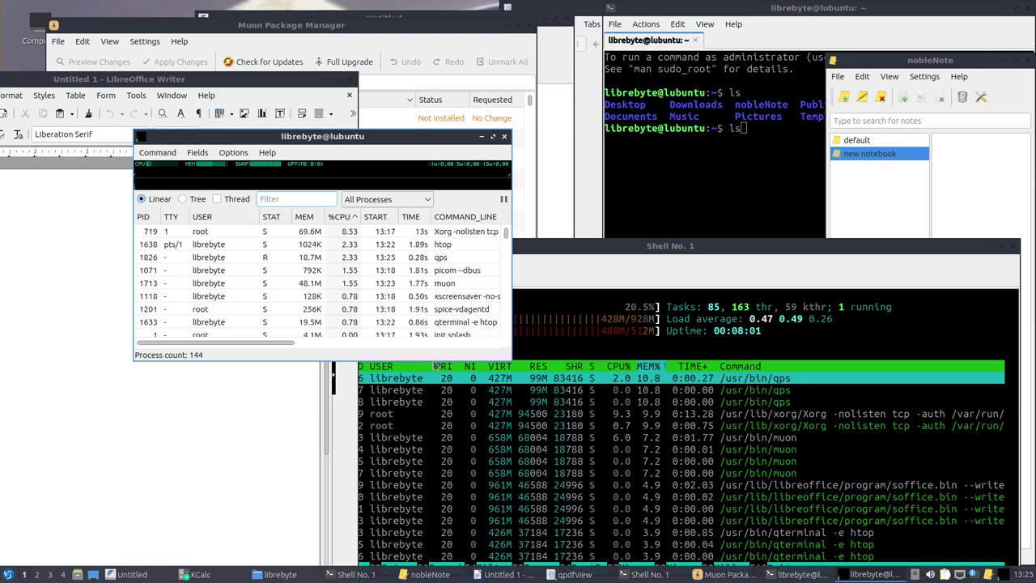
pyautogui.moveTo(436, 360); pyautogui.dragTo(429, 558)
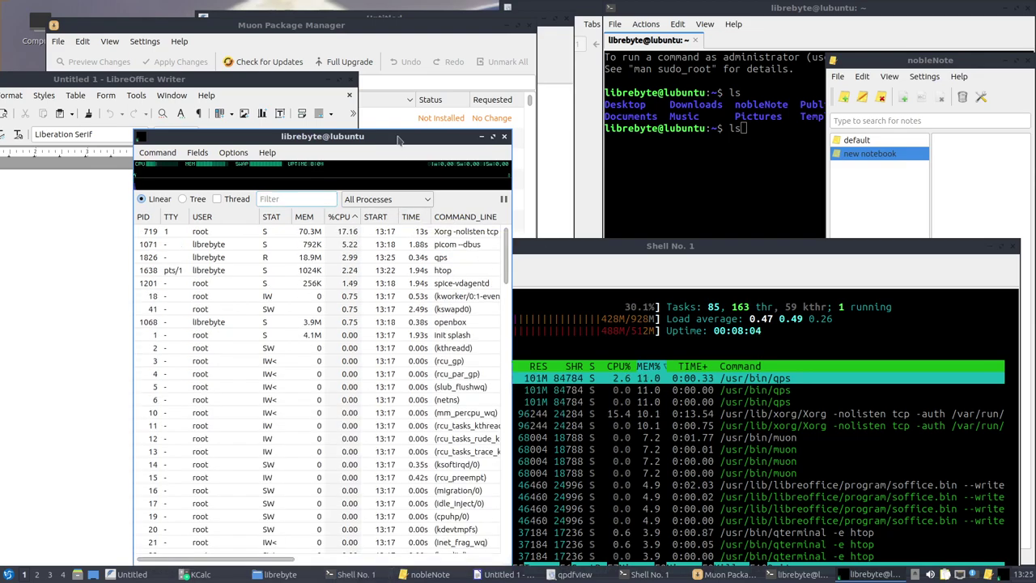
# Close Muon Package Manager and move the qps window up-left
pyautogui.click(453, 117)
pyautogui.click(323, 347)
pyautogui.click(479, 28)
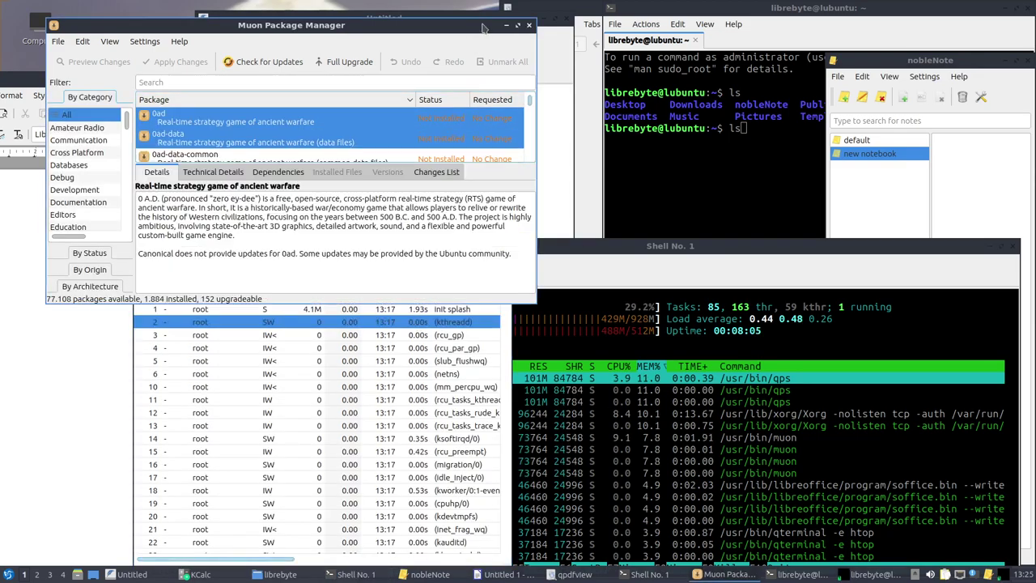
pyautogui.click(528, 25)
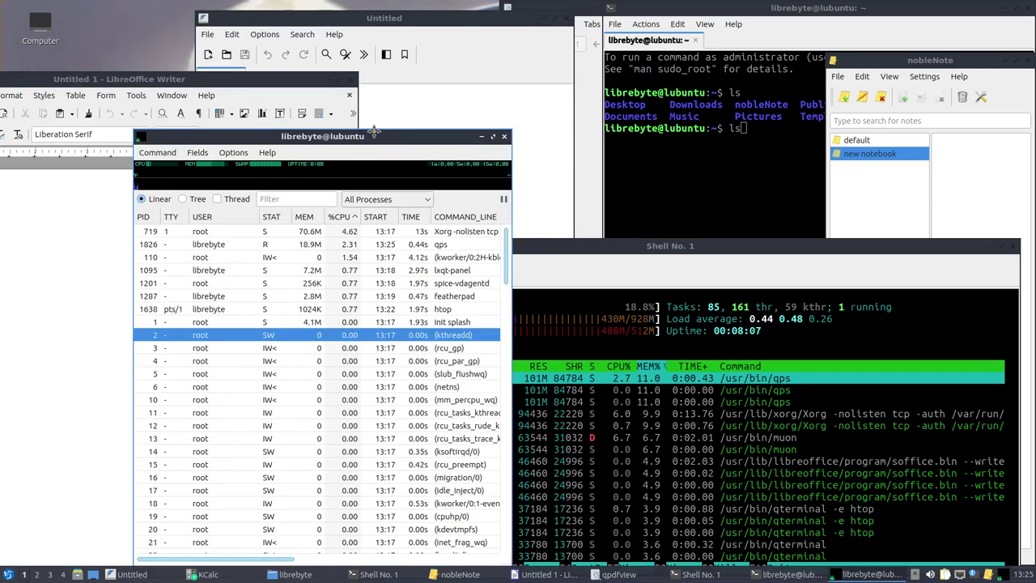
pyautogui.moveTo(377, 132); pyautogui.dragTo(304, 58)
# Bring the htop terminal window back to the front
pyautogui.moveTo(128, 97)
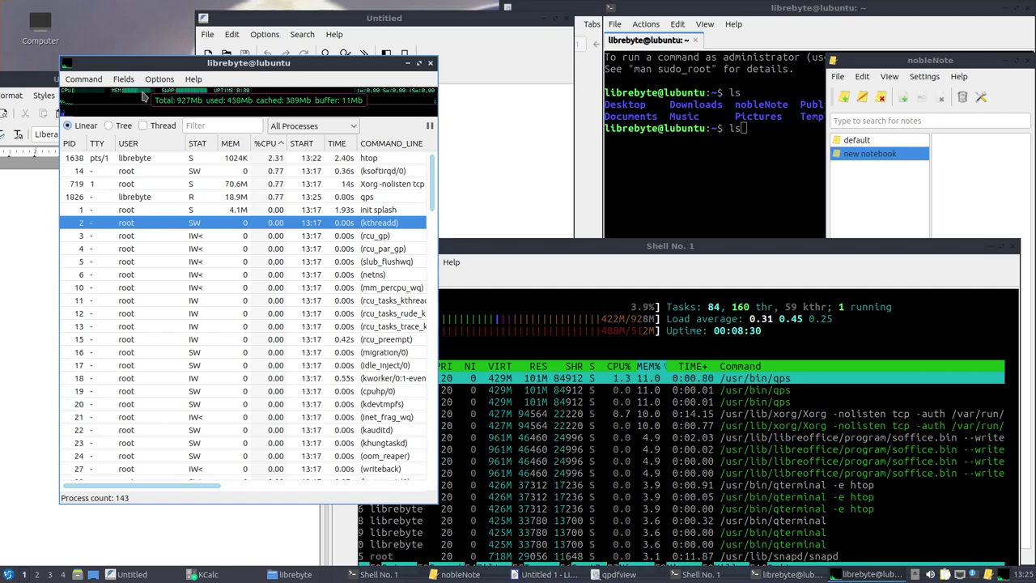
pyautogui.moveTo(181, 96)
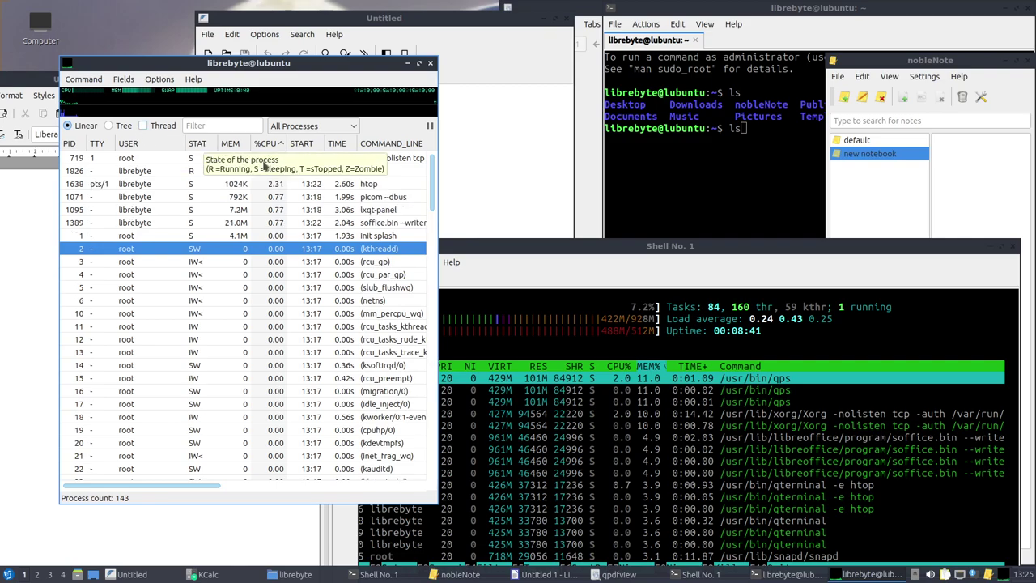
pyautogui.click(526, 257)
pyautogui.hotkey('alt', 'Tab')
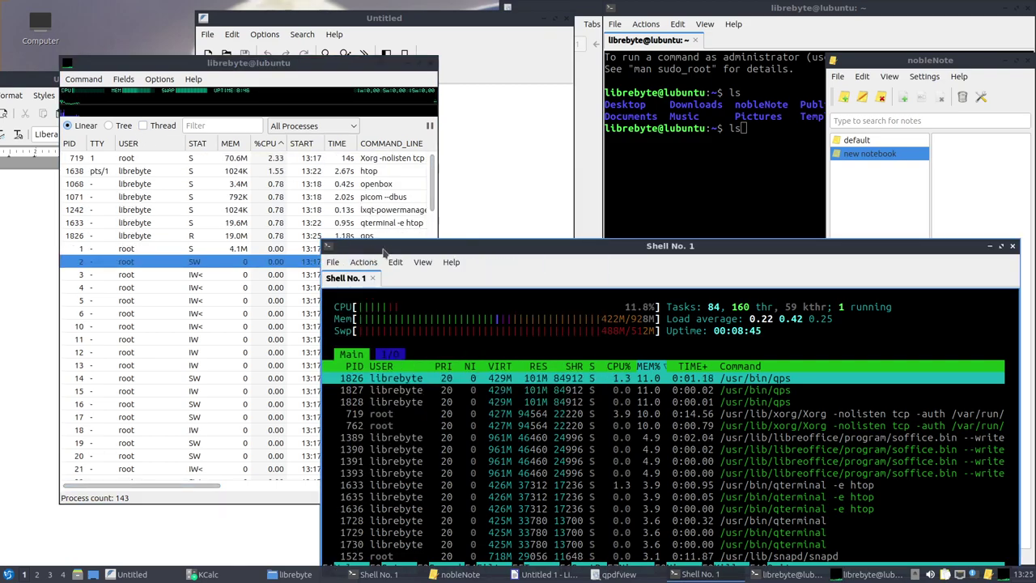
# Open a new shell tab and try the memusage and meminfo commands
pyautogui.click(332, 263)
pyautogui.click(353, 278)
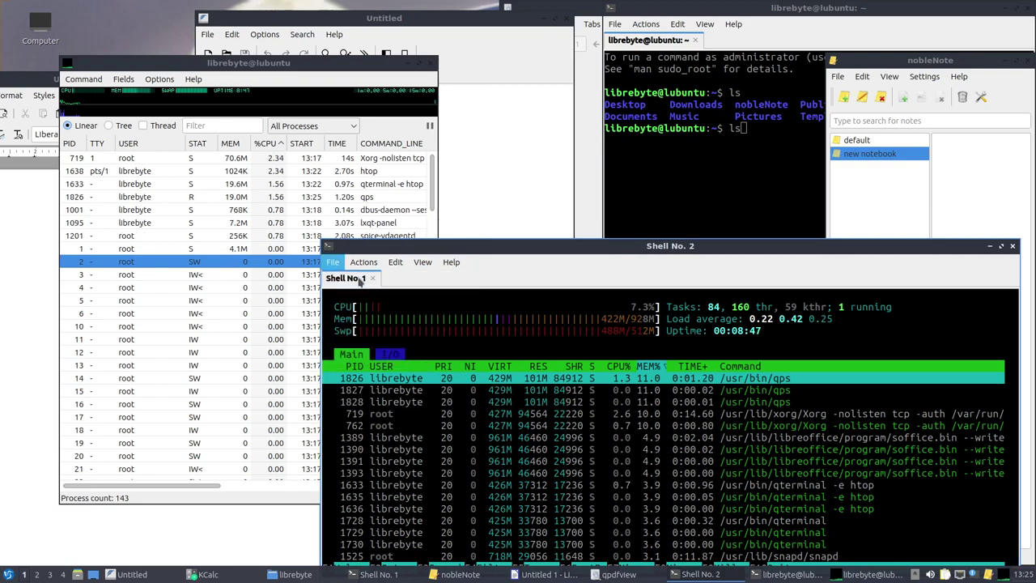
pyautogui.write('cat')
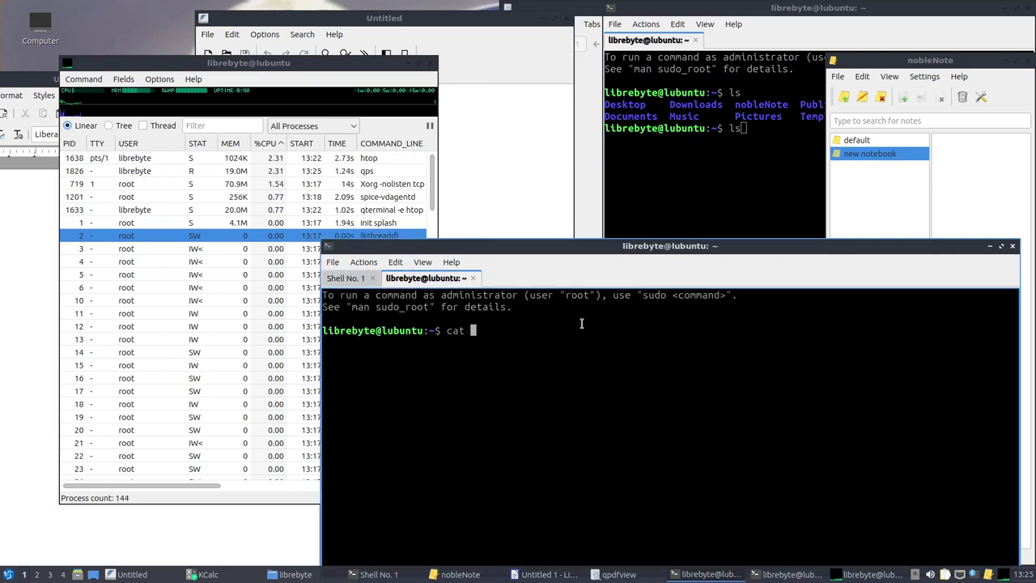
pyautogui.press('BackSpace')
pyautogui.press('BackSpace')
pyautogui.press('BackSpace')
pyautogui.press('BackSpace')
pyautogui.write('me')
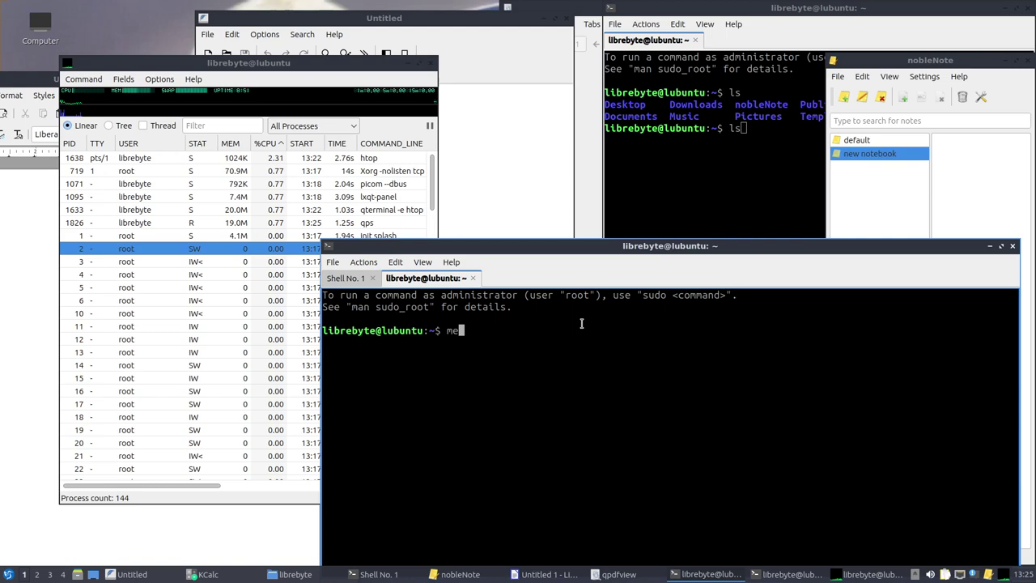
pyautogui.write('musage')
pyautogui.press('Return')
pyautogui.press('Up')
pyautogui.press('BackSpace')
pyautogui.press('BackSpace')
pyautogui.press('BackSpace')
pyautogui.press('BackSpace')
pyautogui.press('BackSpace')
pyautogui.write('info')
pyautogui.press('Return')
# Run free -m and highlight the 927 MB total memory figure
pyautogui.write('free -m')
pyautogui.press('Return')
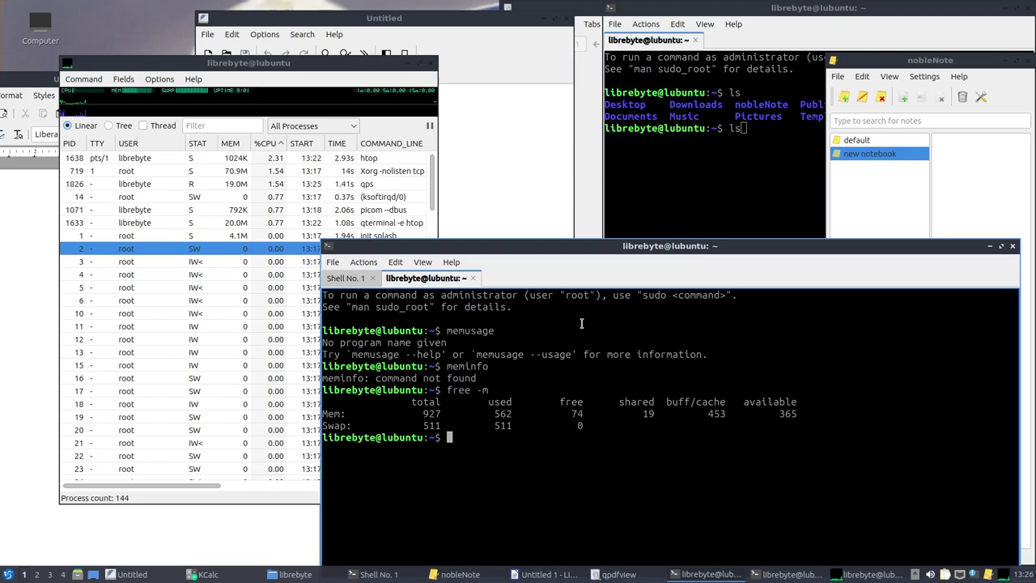
pyautogui.doubleClick(431, 414)
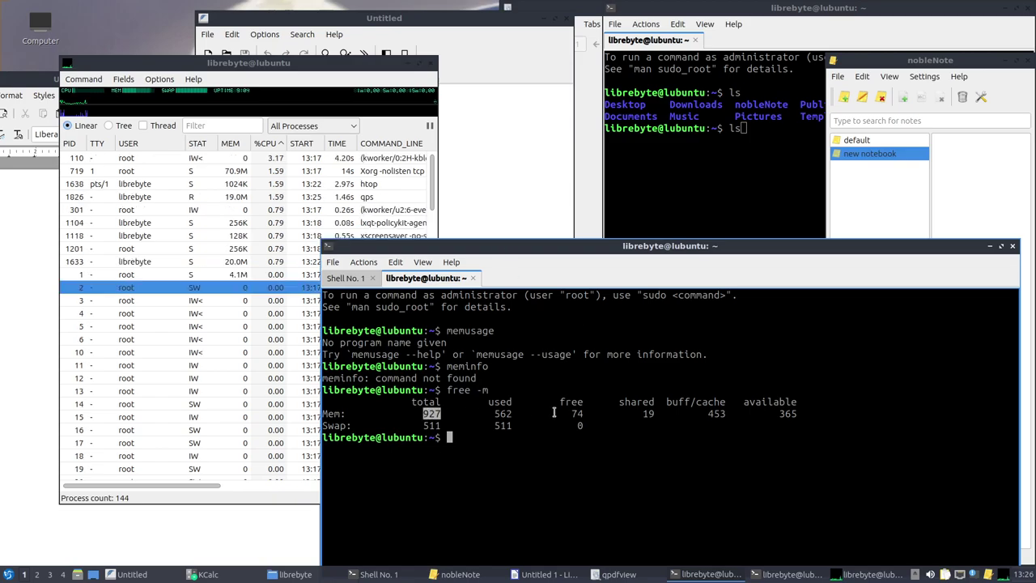
pyautogui.moveTo(749, 255); pyautogui.dragTo(735, 148)
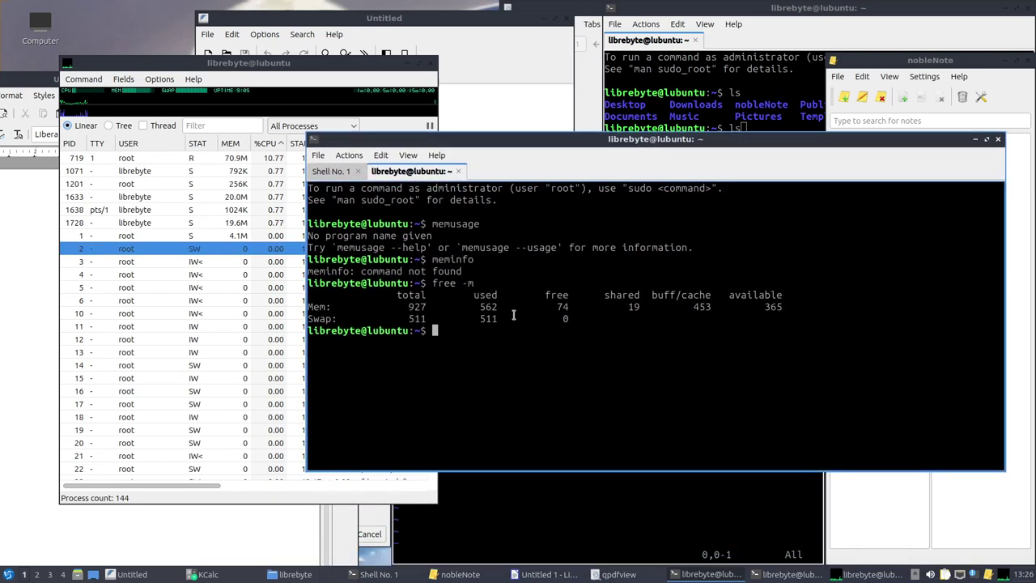
pyautogui.doubleClick(417, 307)
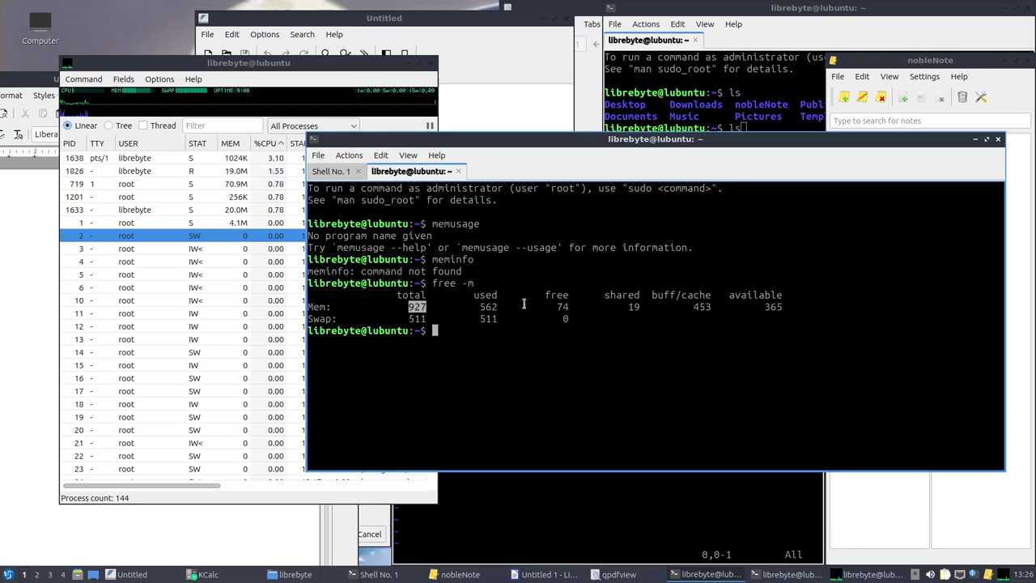
pyautogui.click(452, 322)
# Run cat /proc/meminfo and highlight the MemTotal value of 950184 kB
pyautogui.write('cat /pro')
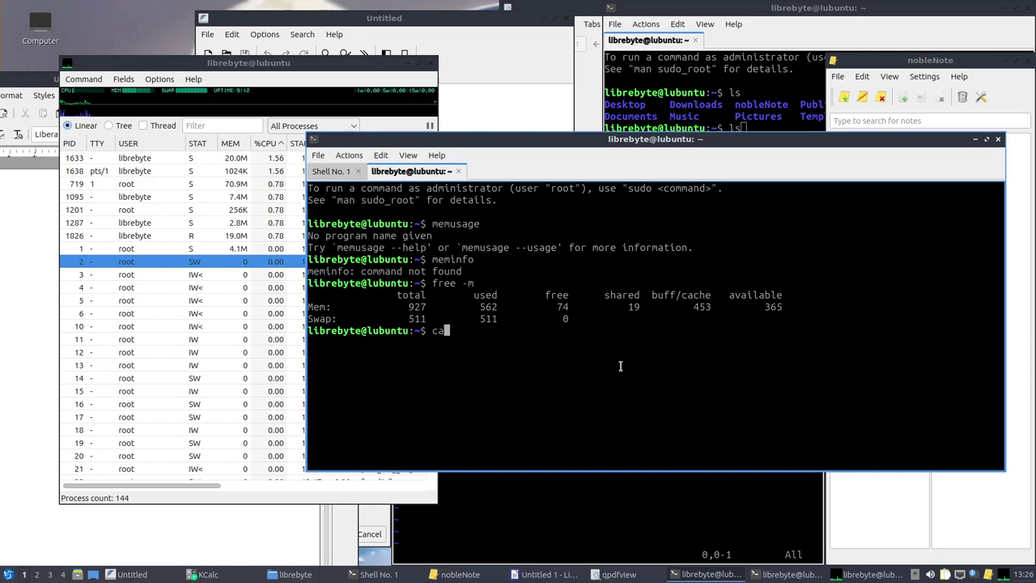
pyautogui.write('c/meminfo')
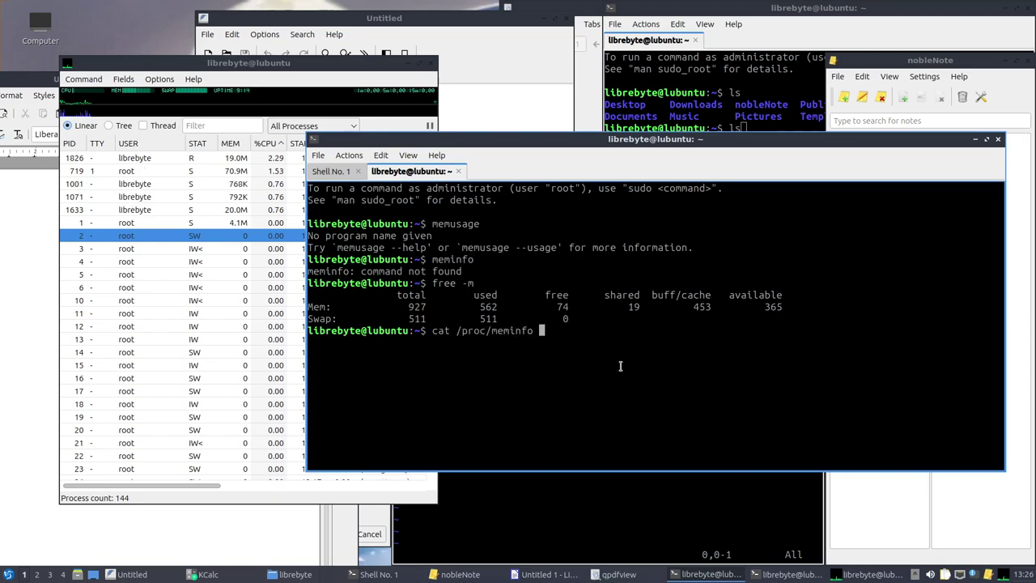
pyautogui.press('Return')
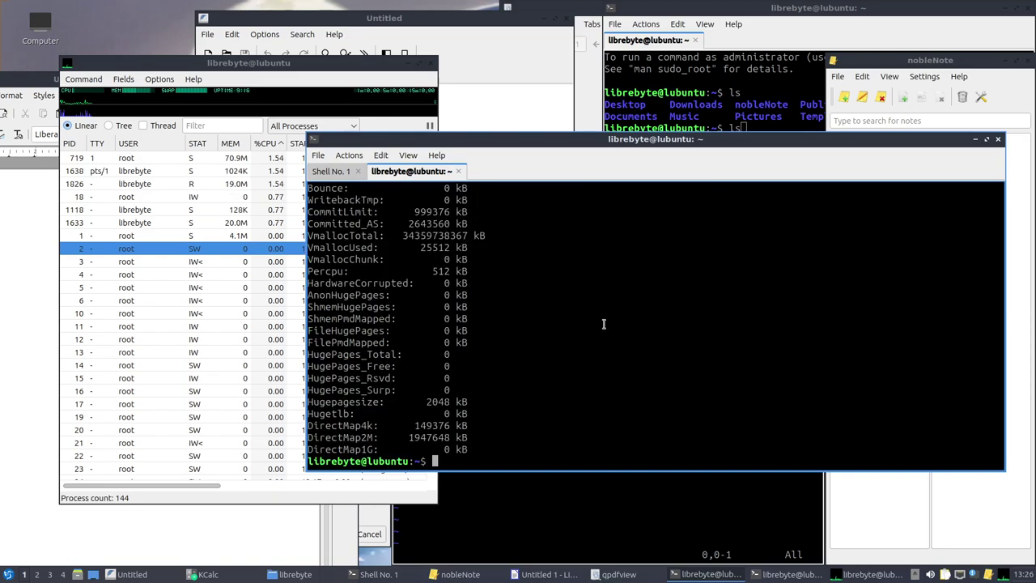
pyautogui.scroll(12, 603, 324)
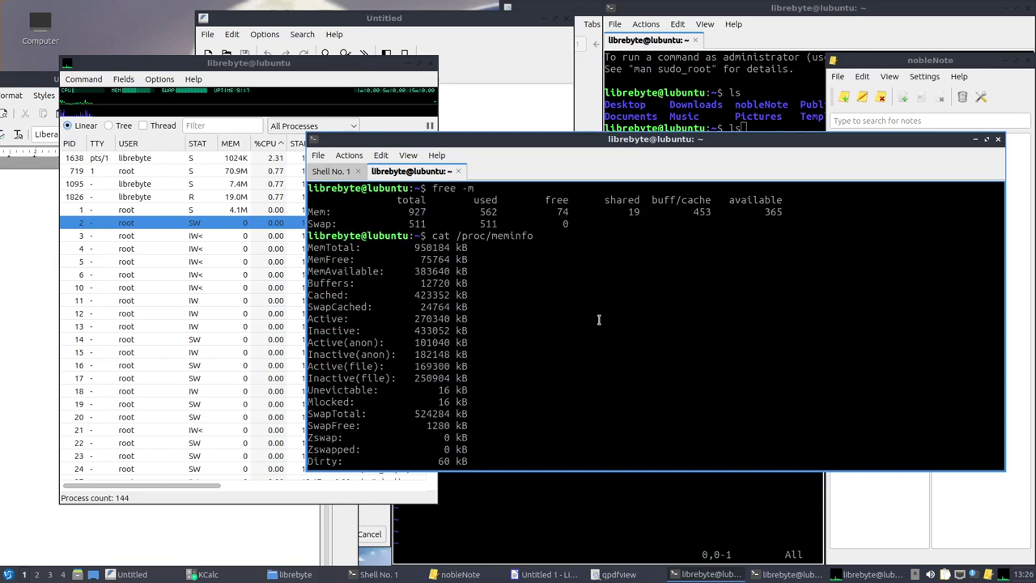
pyautogui.doubleClick(433, 247)
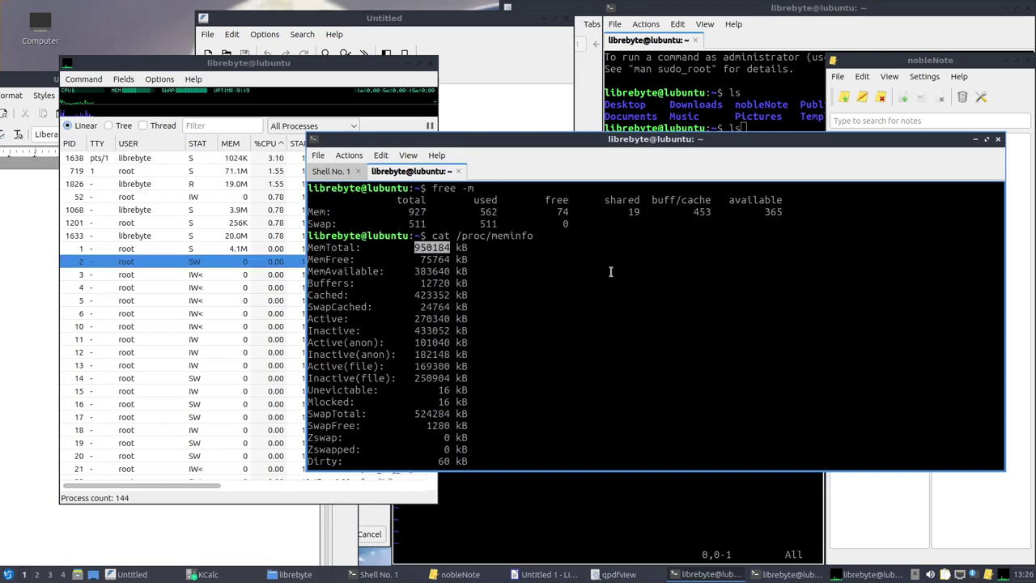
pyautogui.click(731, 291)
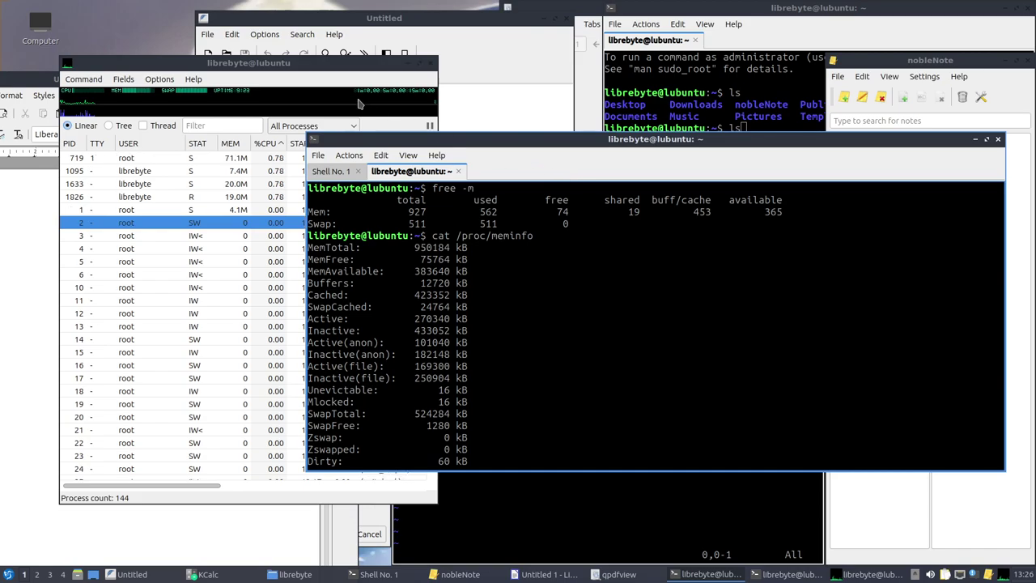
# Return to the box list and open lubuntu-23's preferences at its memory allocation
pyautogui.click(14, 14)
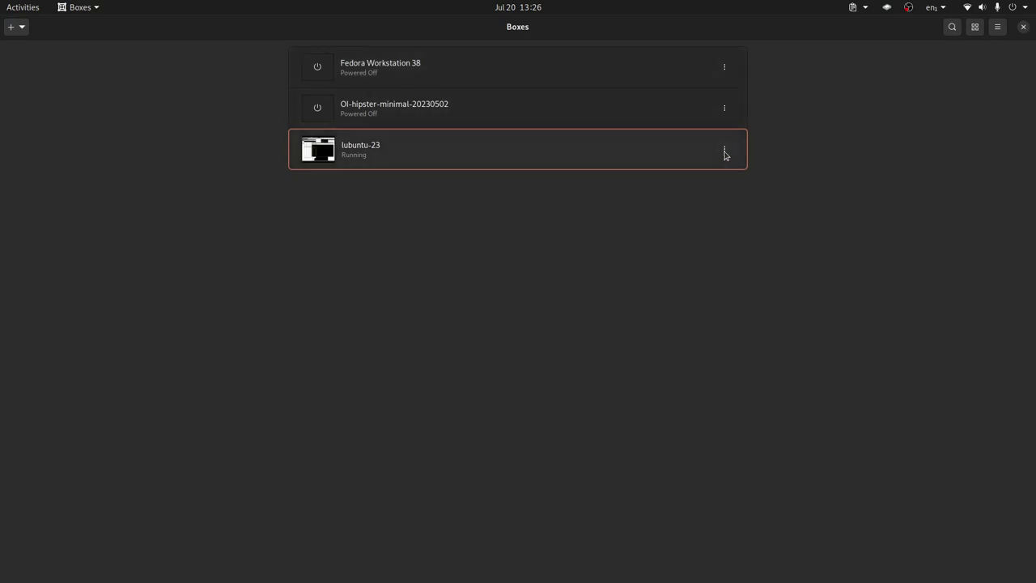
pyautogui.click(724, 150)
pyautogui.click(711, 118)
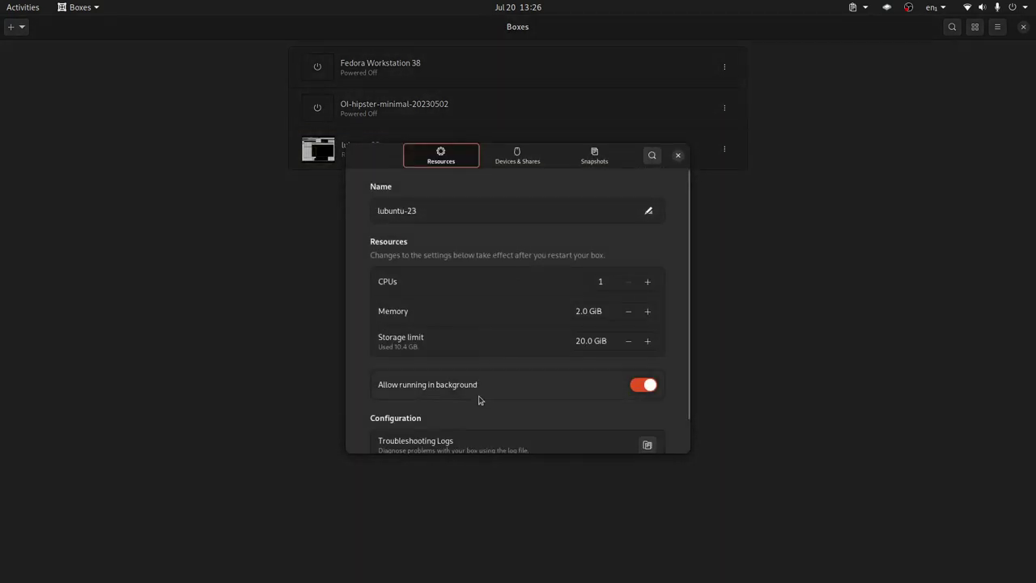
pyautogui.click(581, 313)
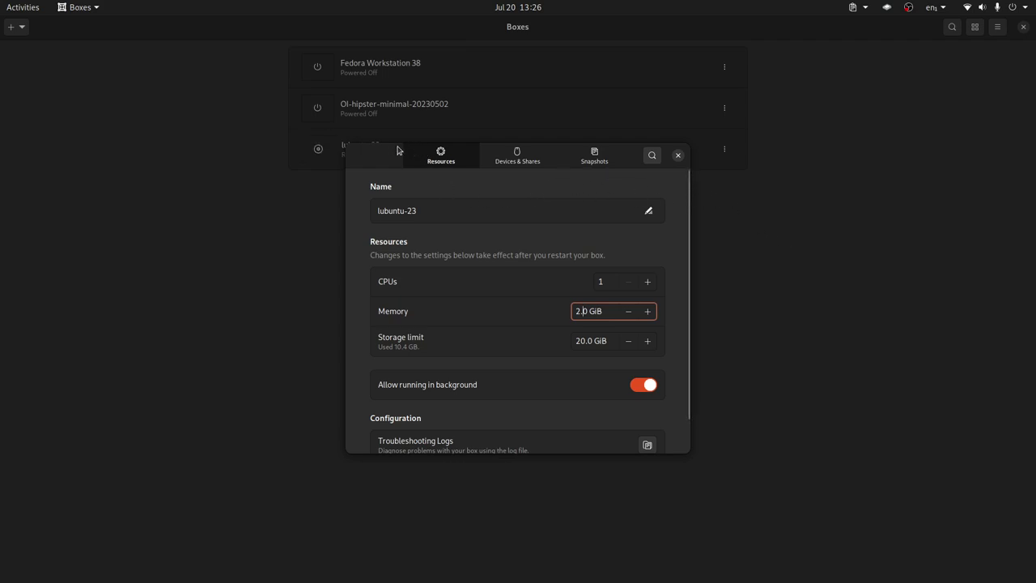
# Close the properties, enlarge the Boxes window, and open the running lubuntu-23 machine
pyautogui.press('super+Down')
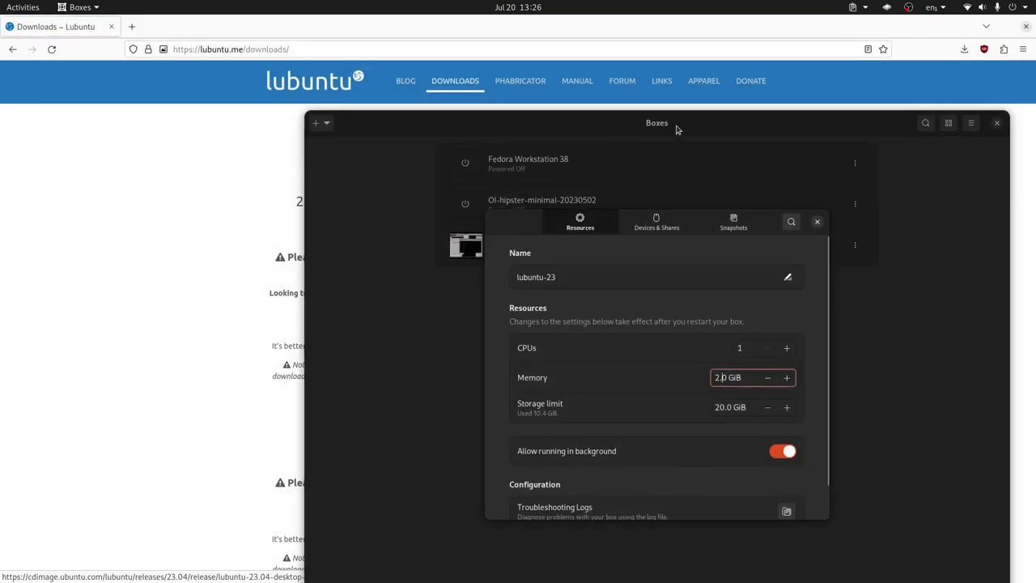
pyautogui.click(817, 222)
pyautogui.doubleClick(629, 122)
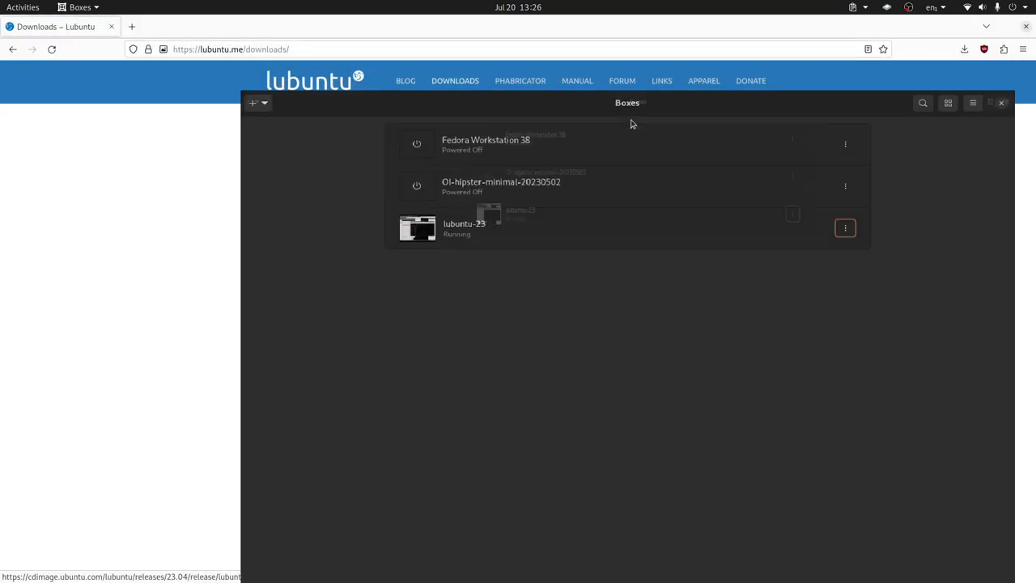
pyautogui.click(351, 153)
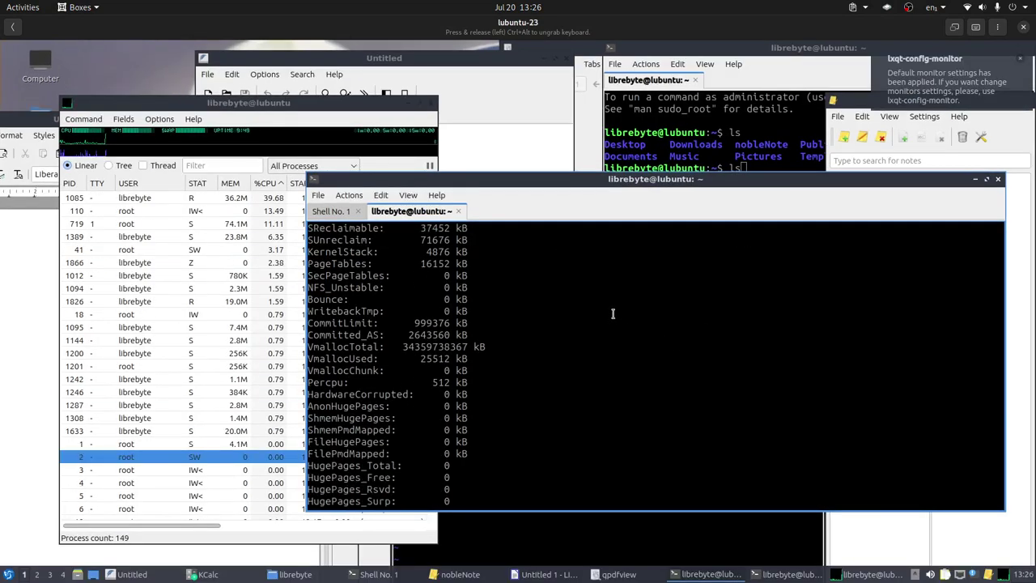
# Bring qps to the front and sort its process list by memory, then by user
pyautogui.click(276, 104)
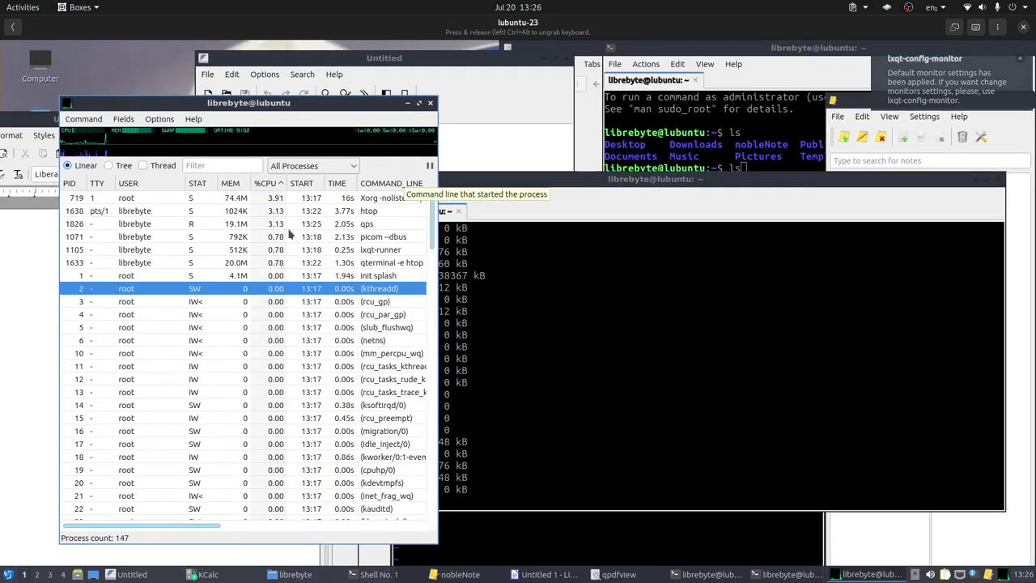
pyautogui.click(232, 183)
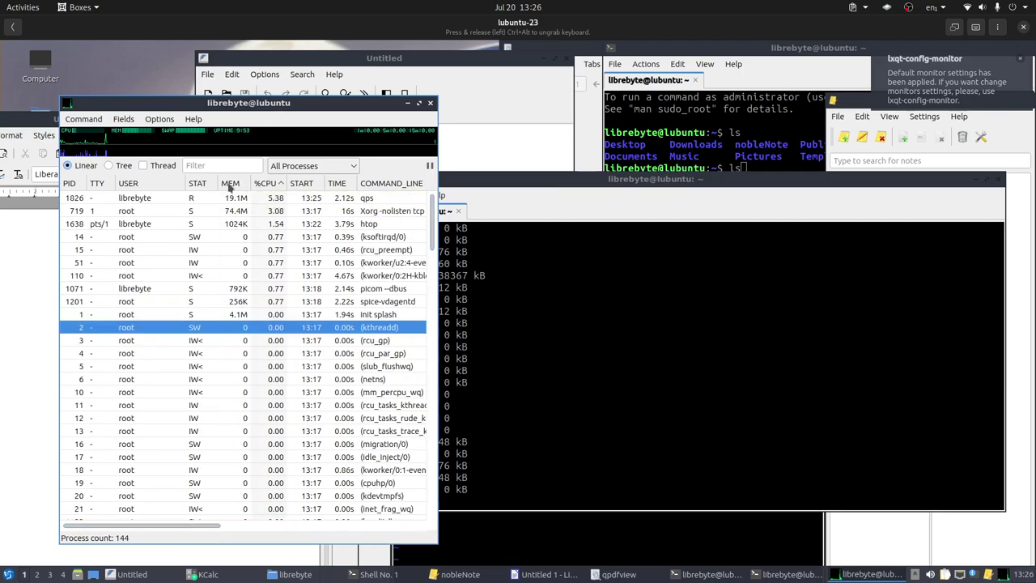
pyautogui.click(129, 183)
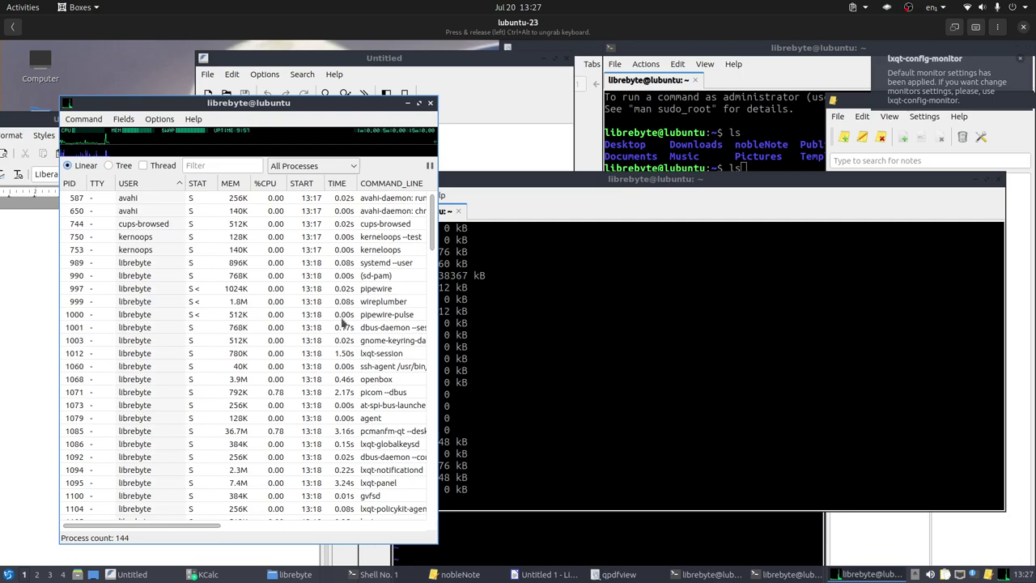
pyautogui.scroll(-7, 342, 275)
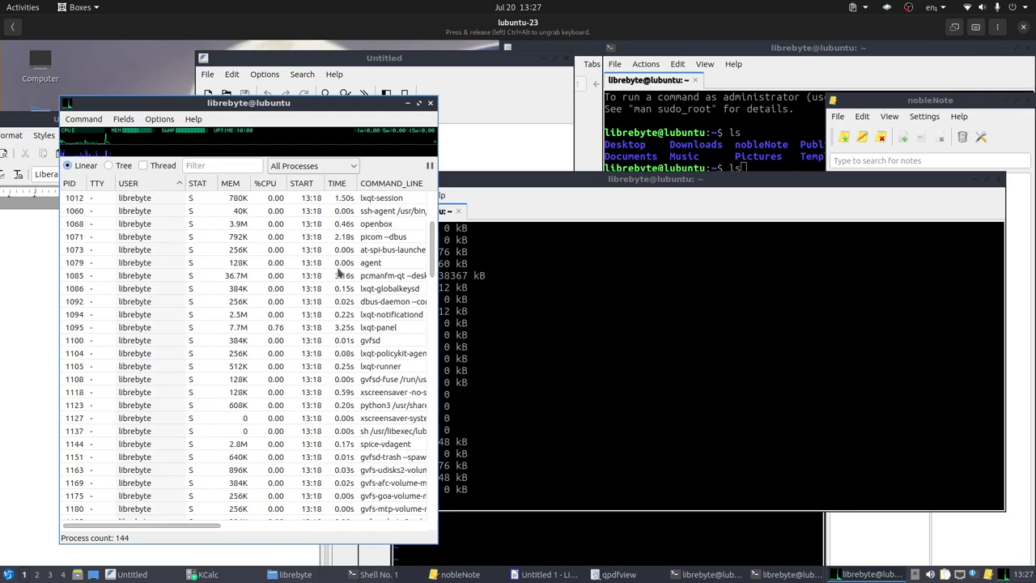
# Open the Lubuntu application menu to its Preferences submenu
pyautogui.click(8, 573)
pyautogui.moveTo(40, 492)
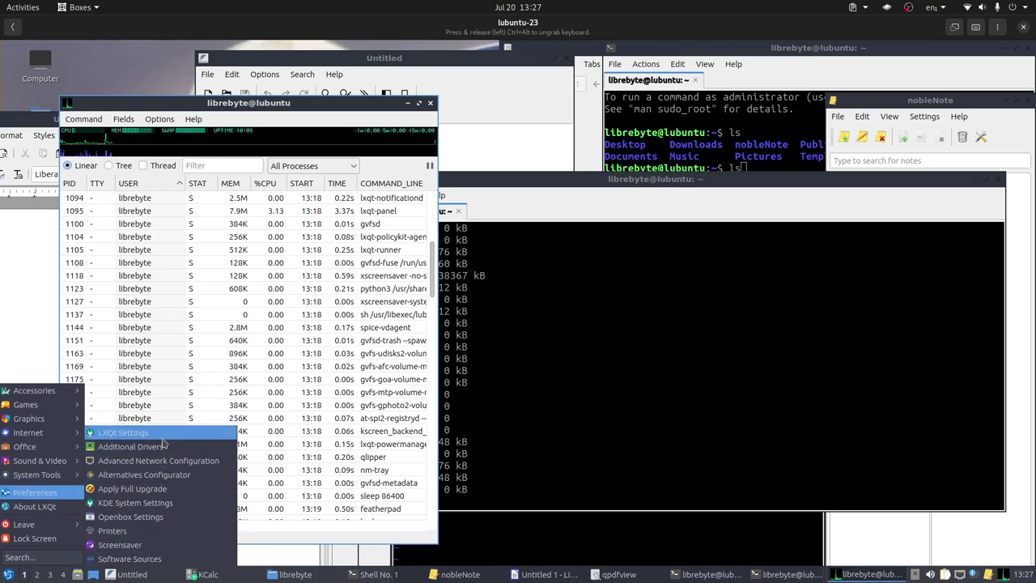
pyautogui.moveTo(162, 437)
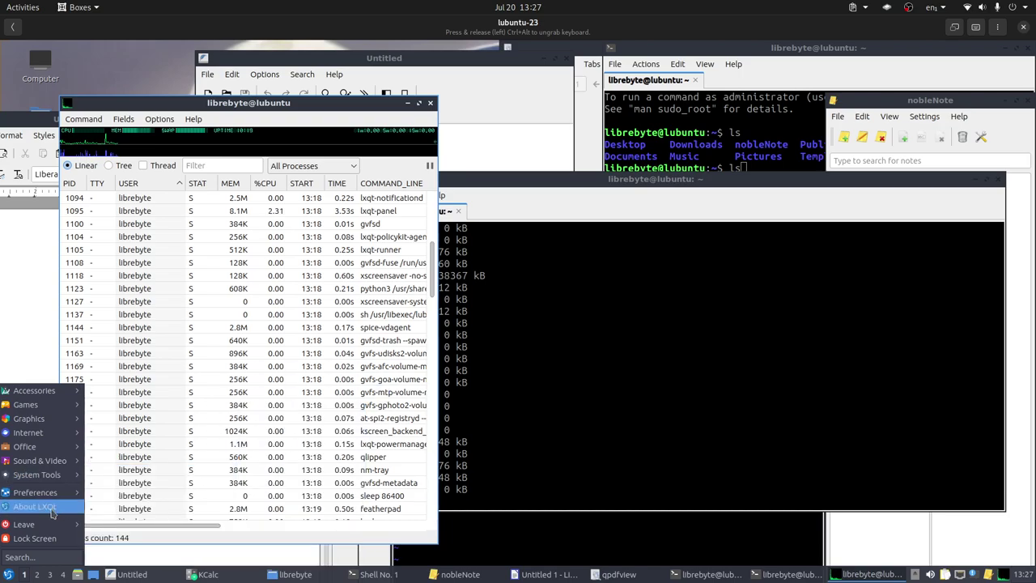
# View the About LXQt Authors, Thanks, Translations and Technical tabs, then close it and the menu
pyautogui.click(32, 507)
pyautogui.click(430, 223)
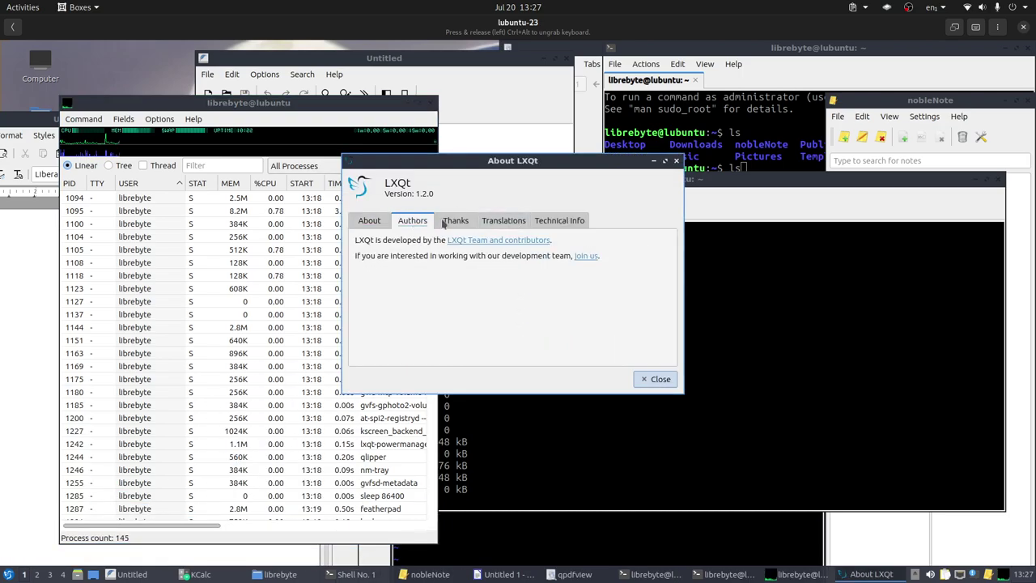
pyautogui.click(455, 221)
pyautogui.click(501, 221)
pyautogui.click(558, 220)
pyautogui.click(368, 221)
pyautogui.click(659, 378)
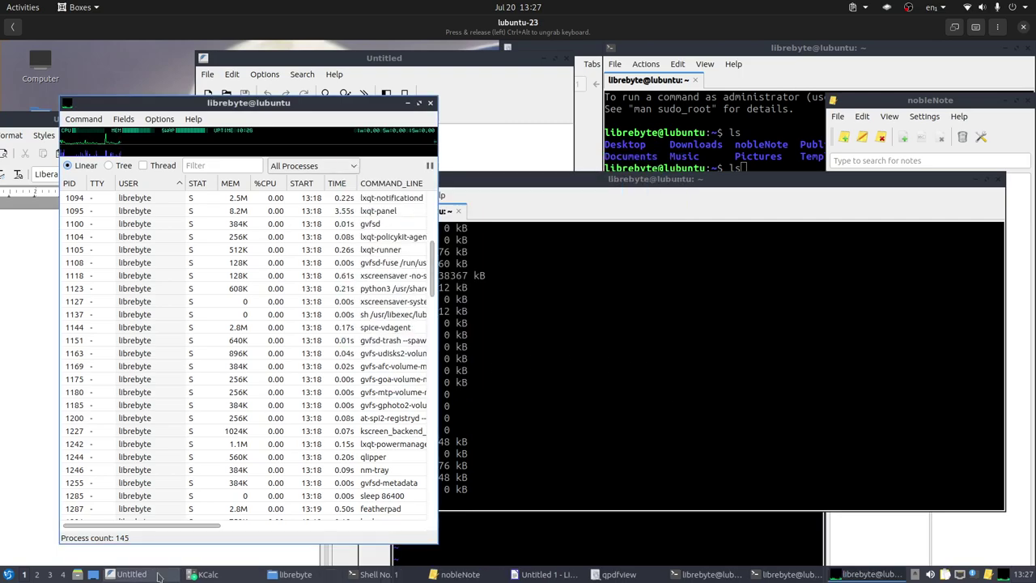
pyautogui.click(8, 573)
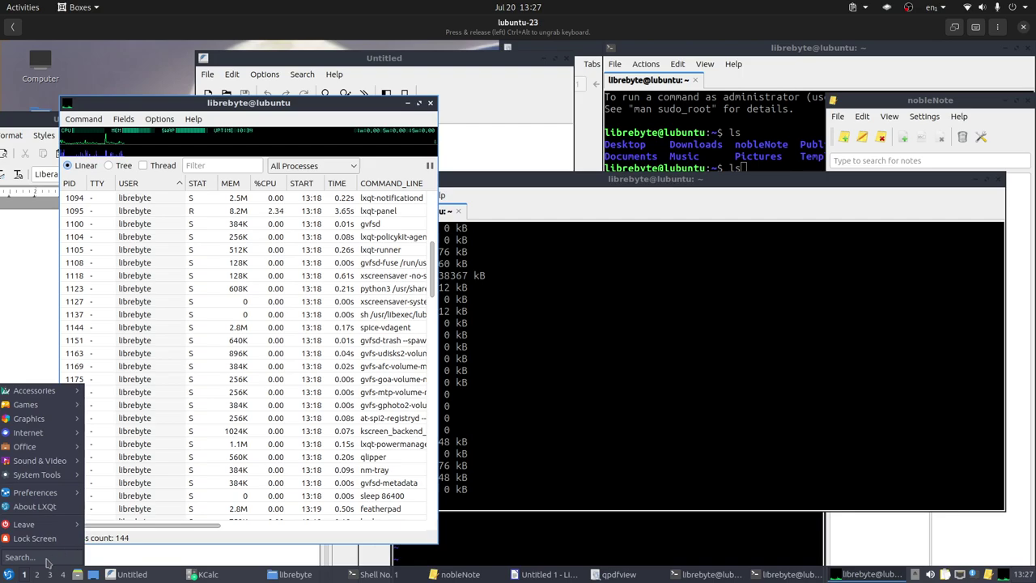
pyautogui.click(744, 361)
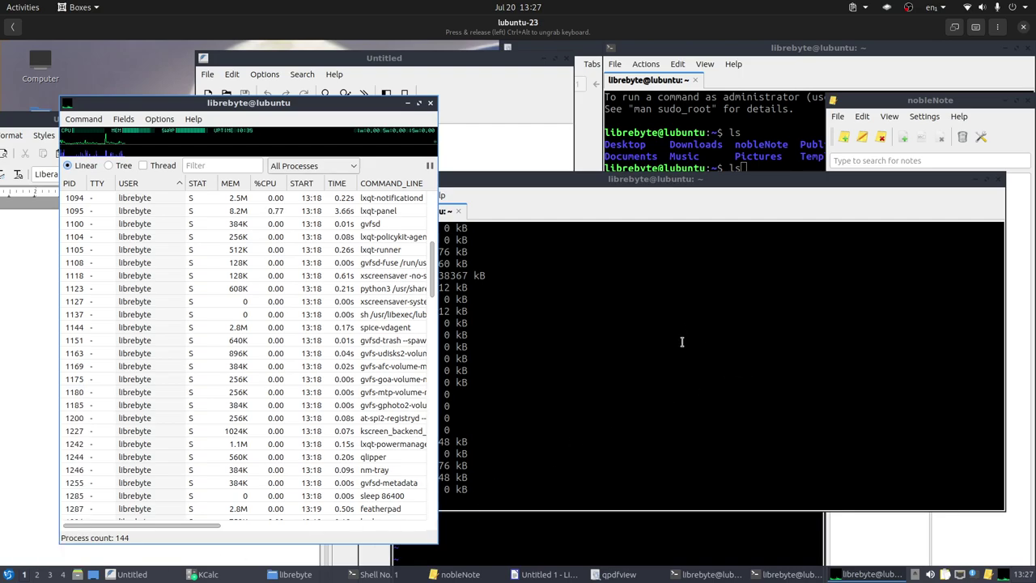
# Close qps, the memory-info terminal tab and the htop terminal
pyautogui.click(429, 102)
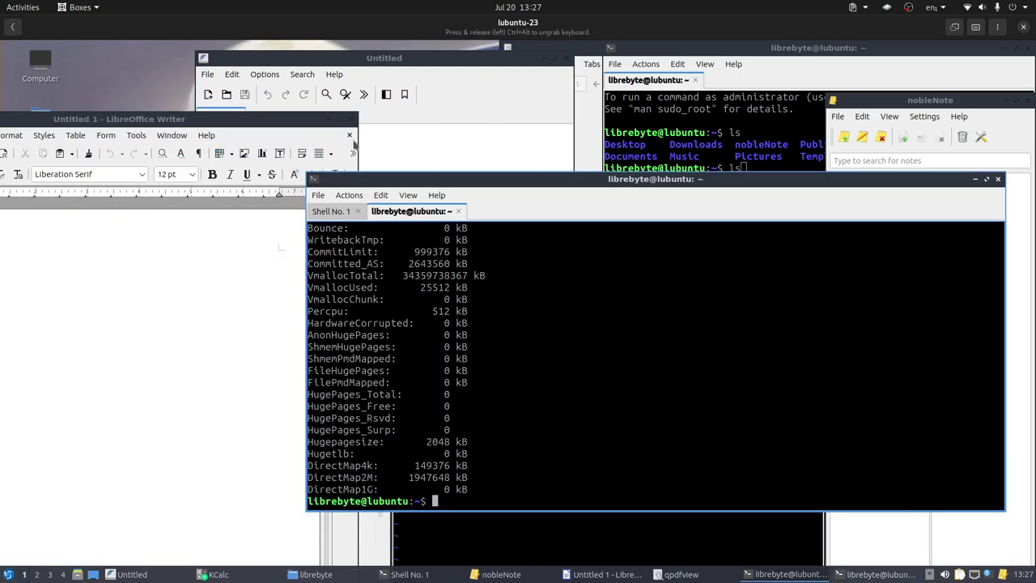
pyautogui.click(997, 179)
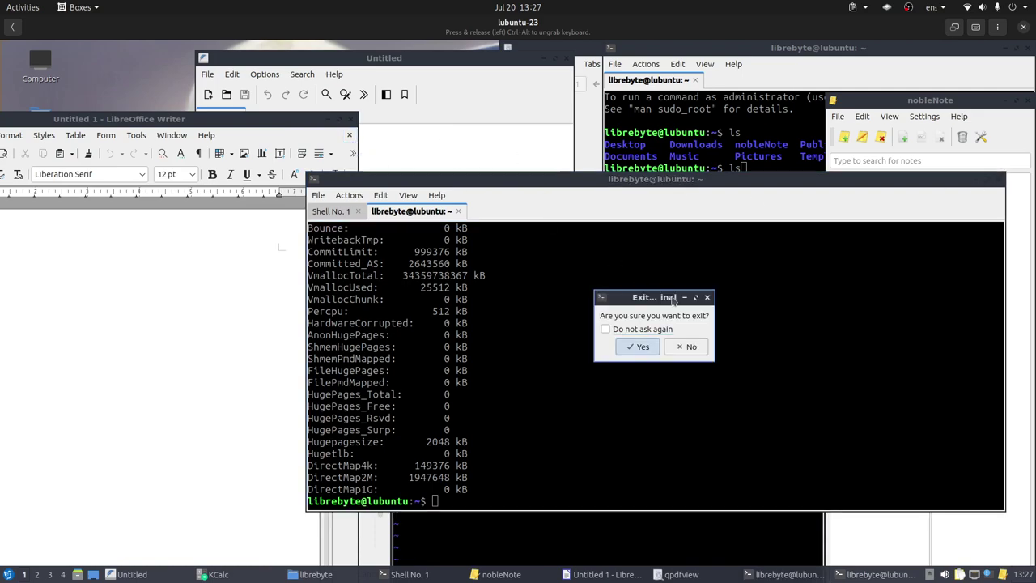
pyautogui.click(687, 347)
pyautogui.click(458, 211)
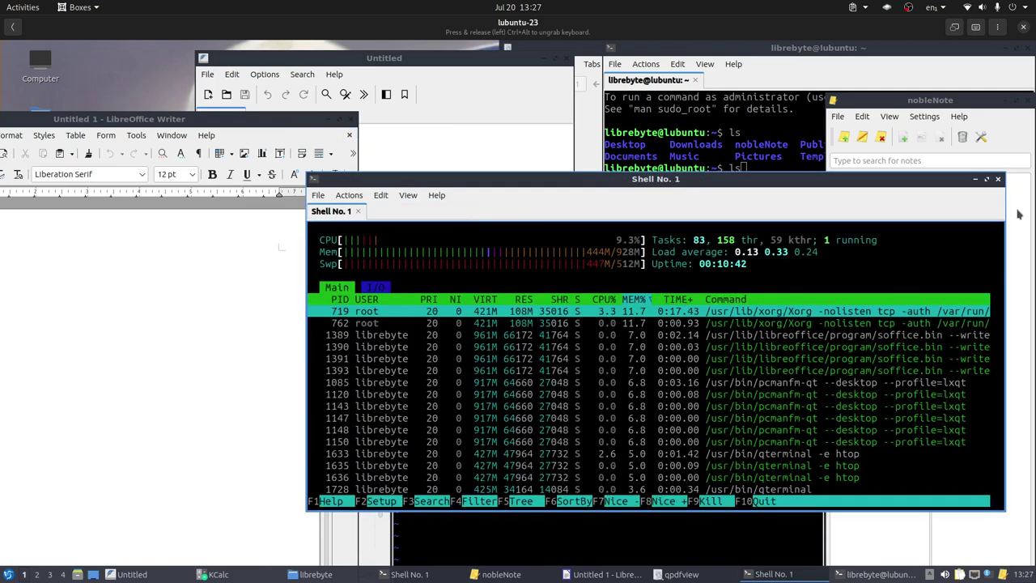
pyautogui.click(997, 179)
pyautogui.click(639, 347)
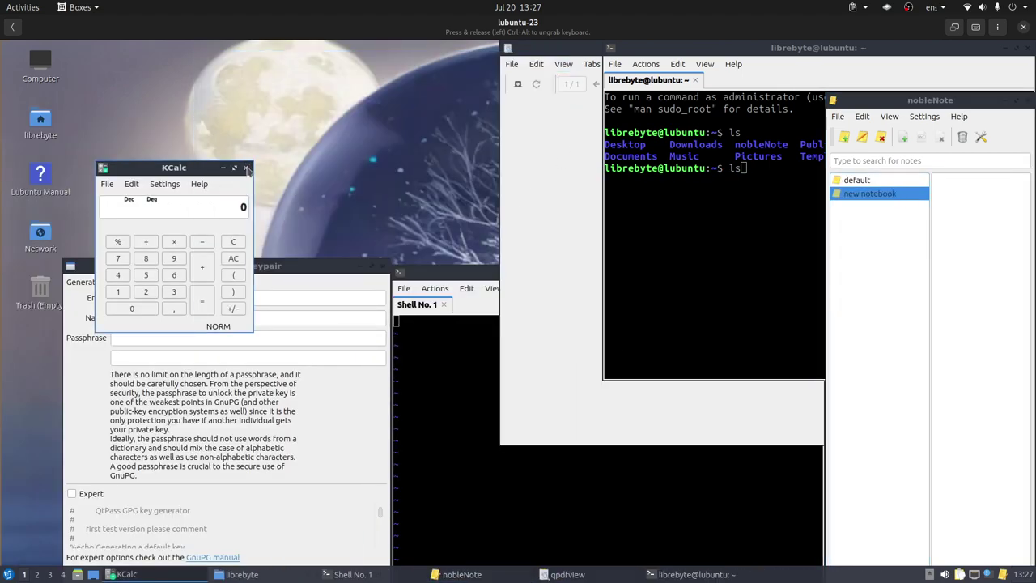
# Close the calculator, key pair dialog, password store settings, password manager and nobleNote
pyautogui.click(247, 167)
pyautogui.click(384, 267)
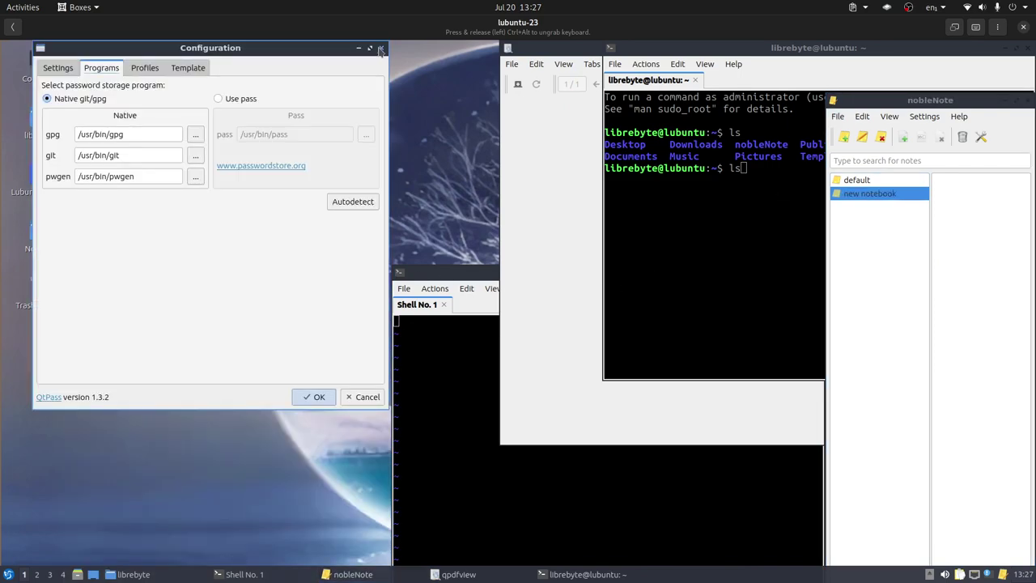
pyautogui.click(381, 51)
pyautogui.click(424, 54)
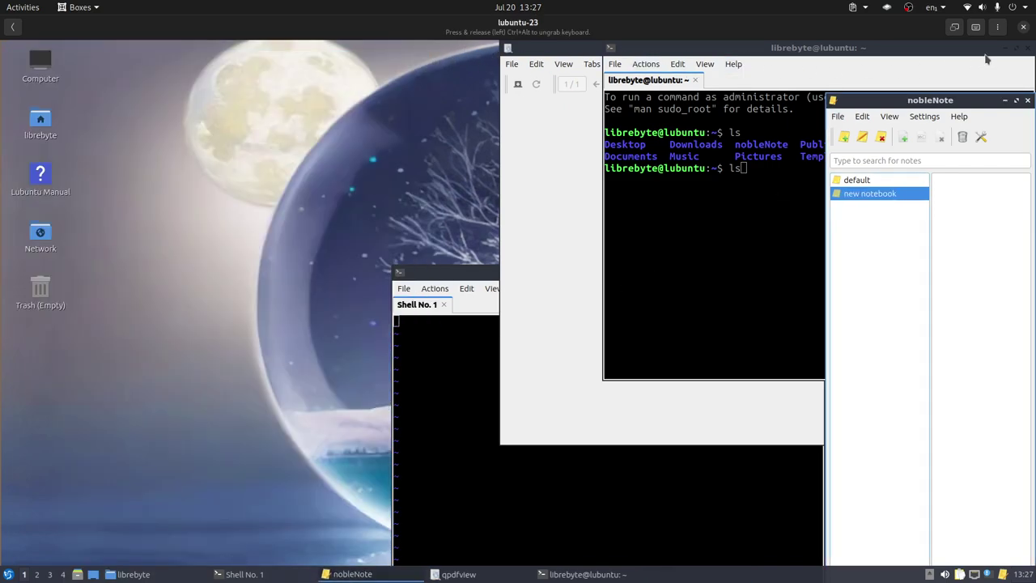
pyautogui.click(1027, 100)
# Close the remaining terminals, the PDF viewer and the file manager, confirming terminal exits
pyautogui.click(1028, 47)
pyautogui.press('Return')
pyautogui.click(819, 50)
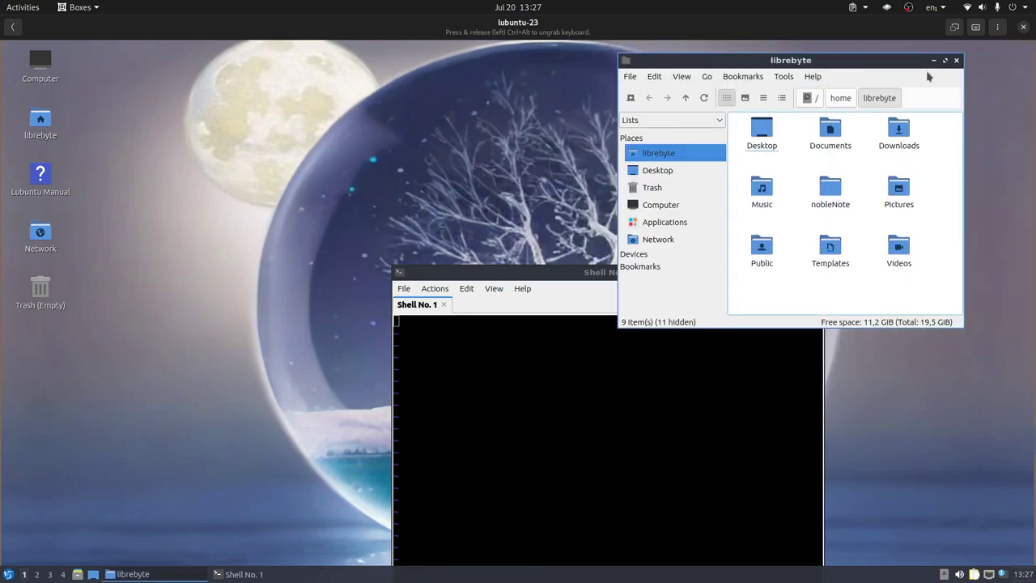
pyautogui.click(955, 59)
pyautogui.click(816, 273)
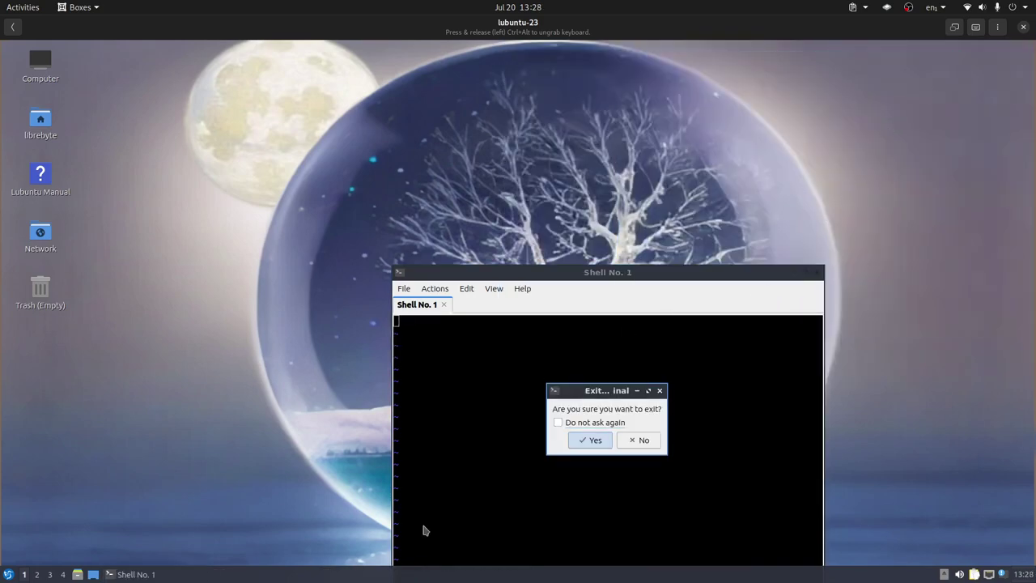
pyautogui.click(655, 442)
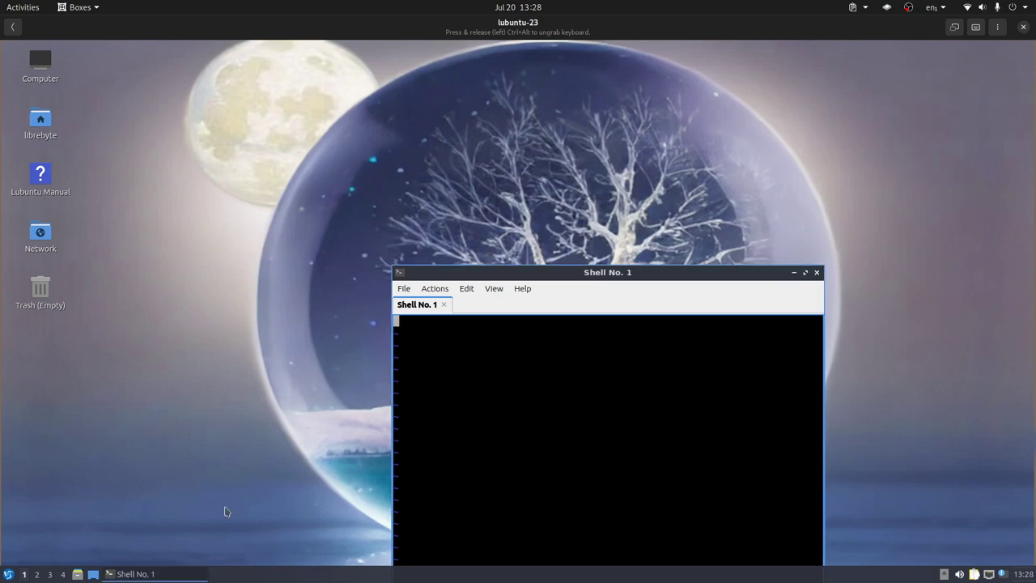
pyautogui.click(817, 272)
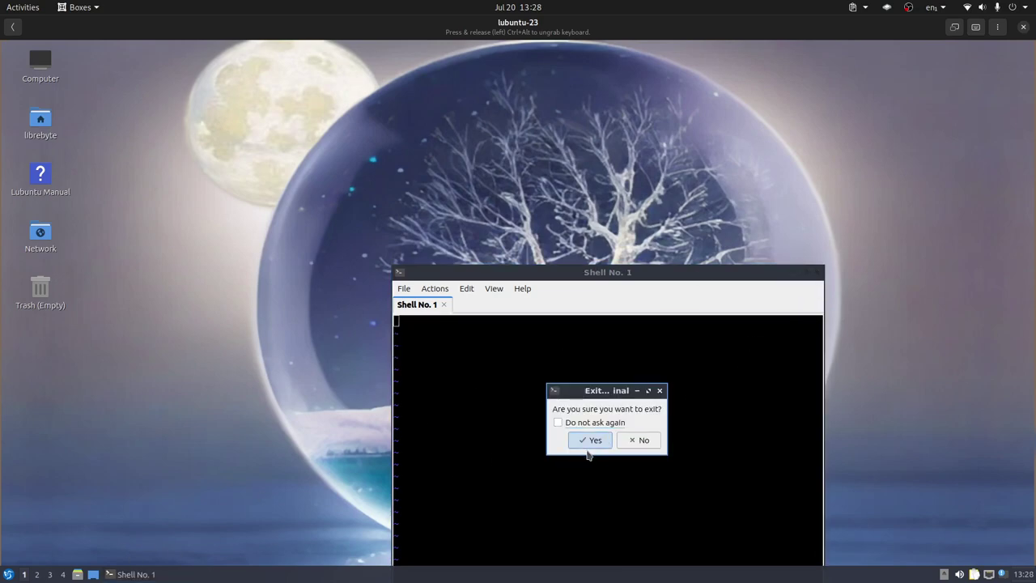
pyautogui.click(592, 441)
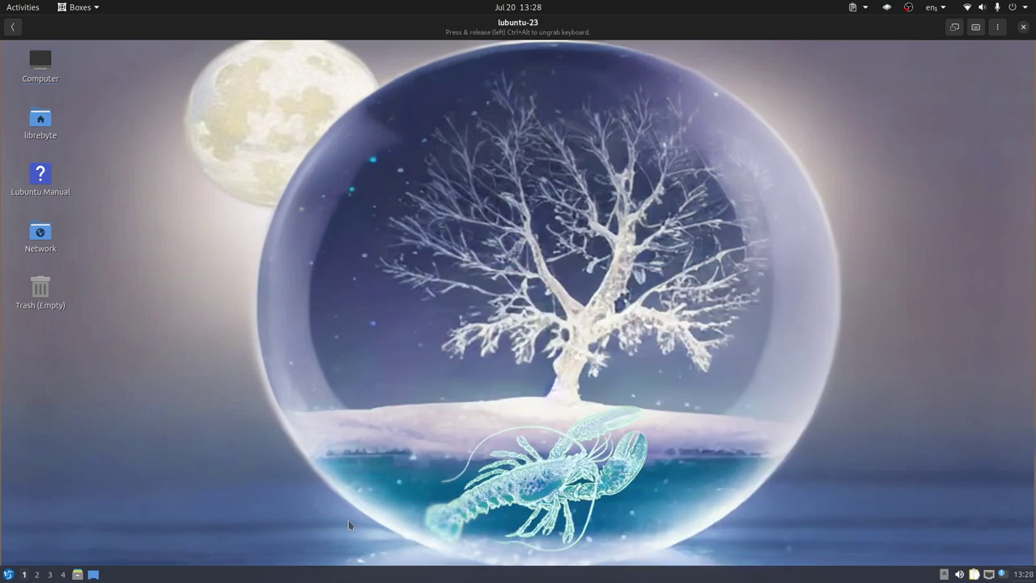
# Shut down the lubuntu-23 system from the Leave menu and confirm
pyautogui.click(9, 574)
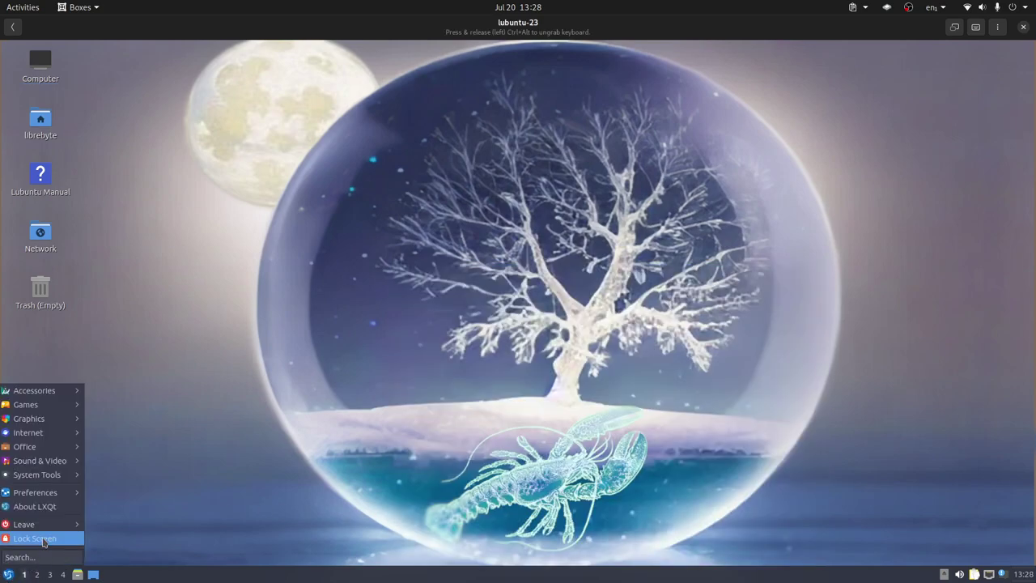
pyautogui.moveTo(39, 526)
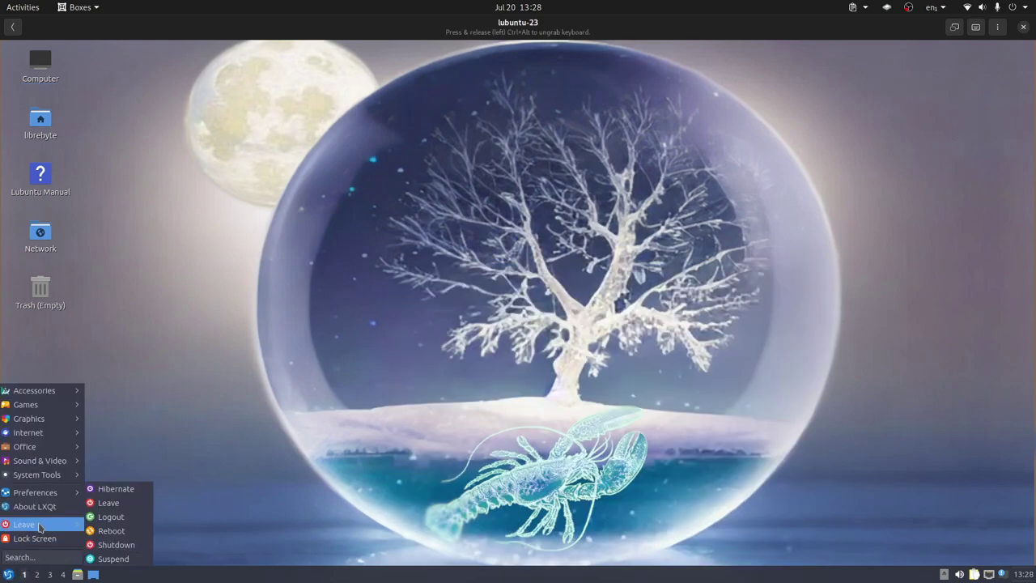
pyautogui.click(133, 548)
pyautogui.click(586, 295)
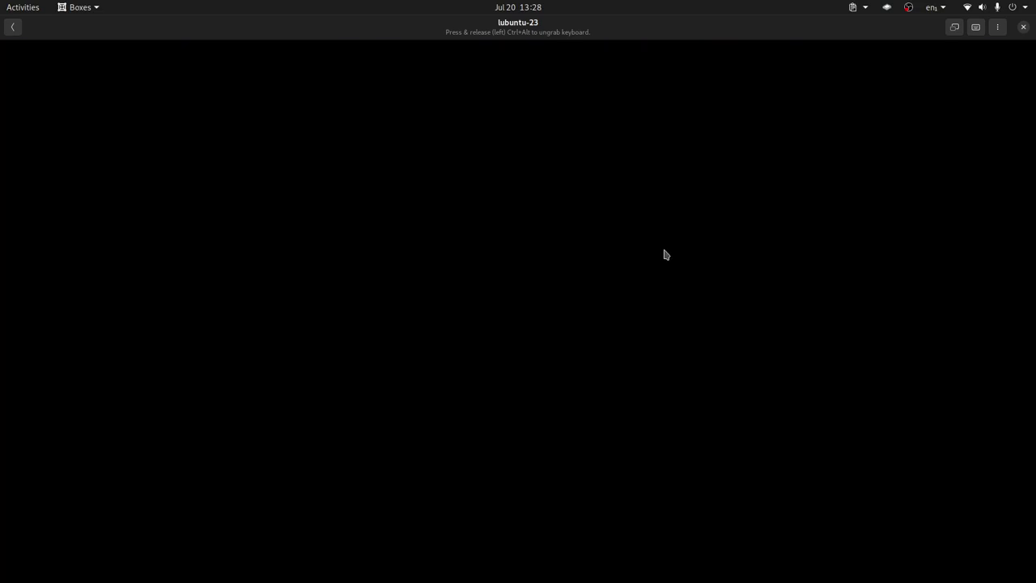